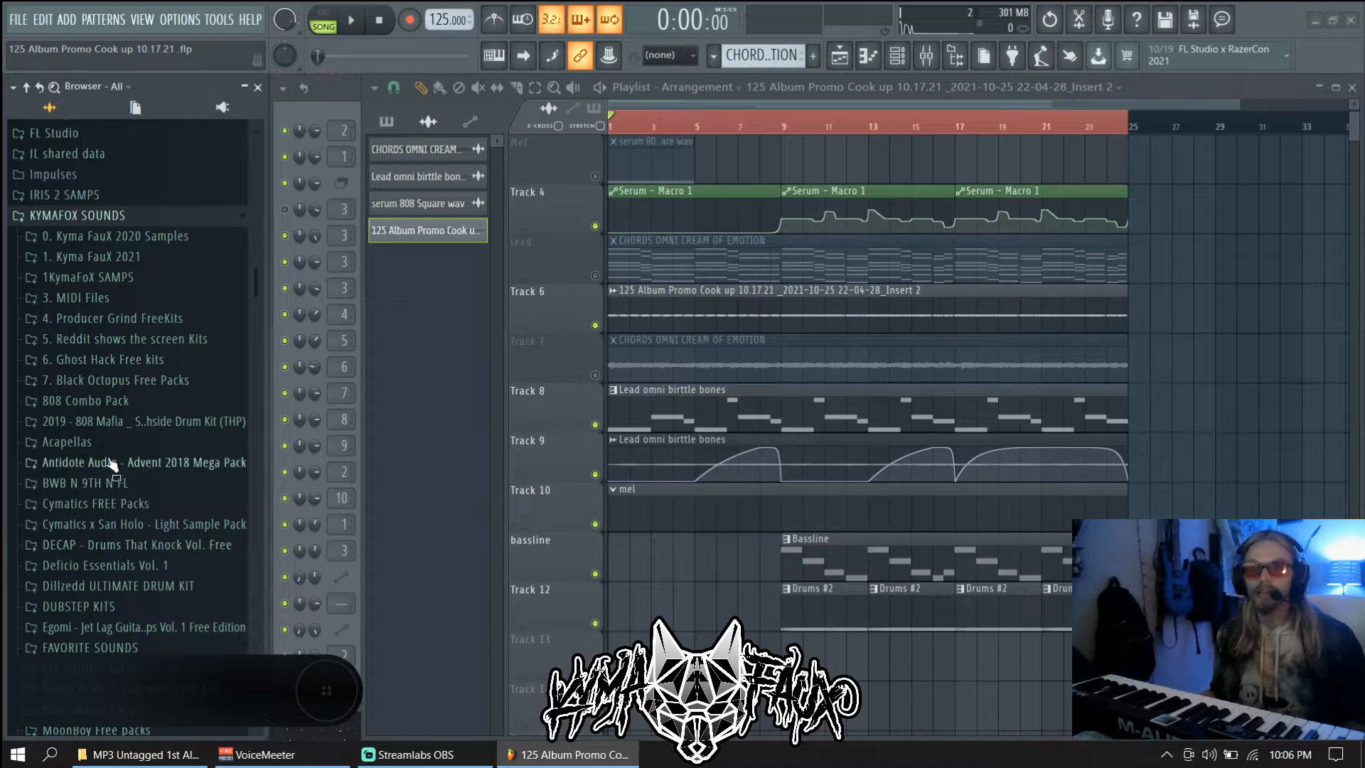
# Expand the FYE TOONZ SAMPS folder and its FXs subfolder in the browser
pyautogui.scroll(-3, 128, 554)
pyautogui.click(125, 556)
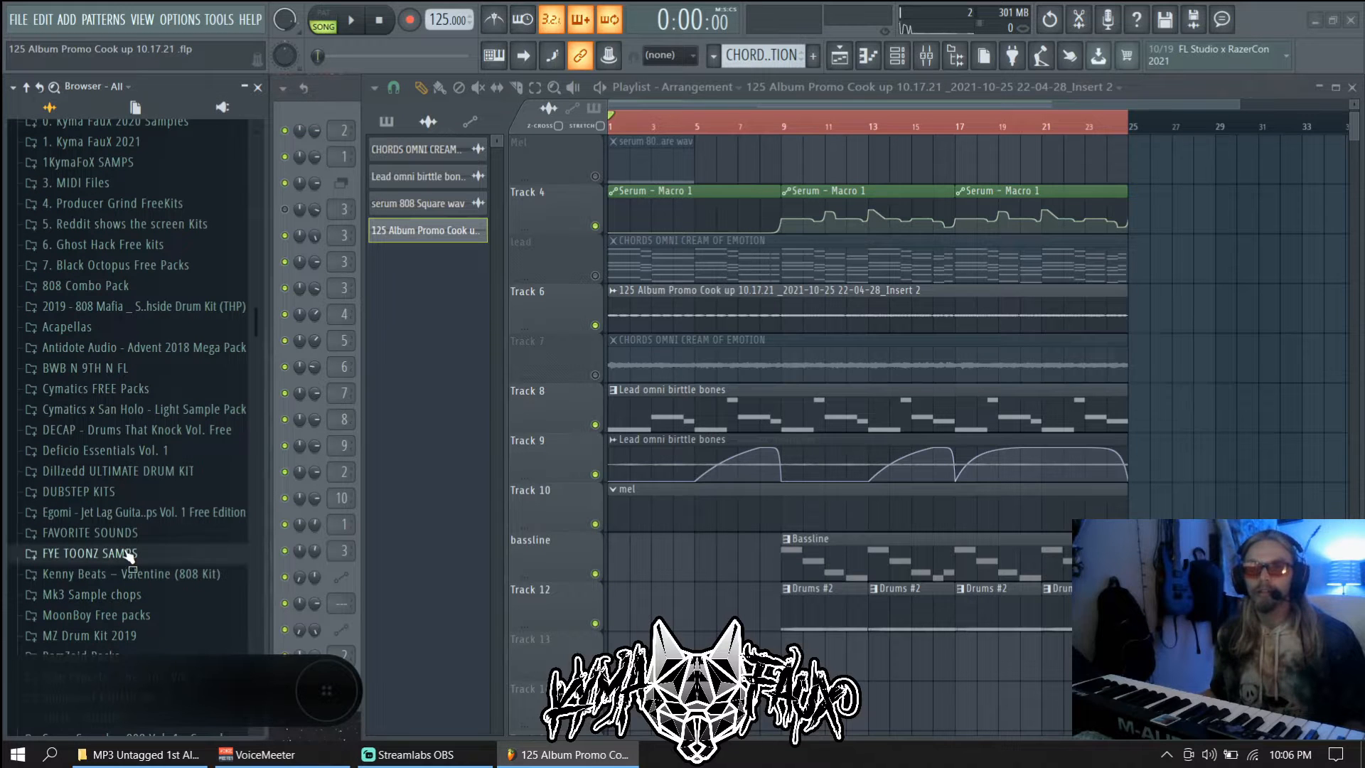
pyautogui.scroll(-2, 121, 568)
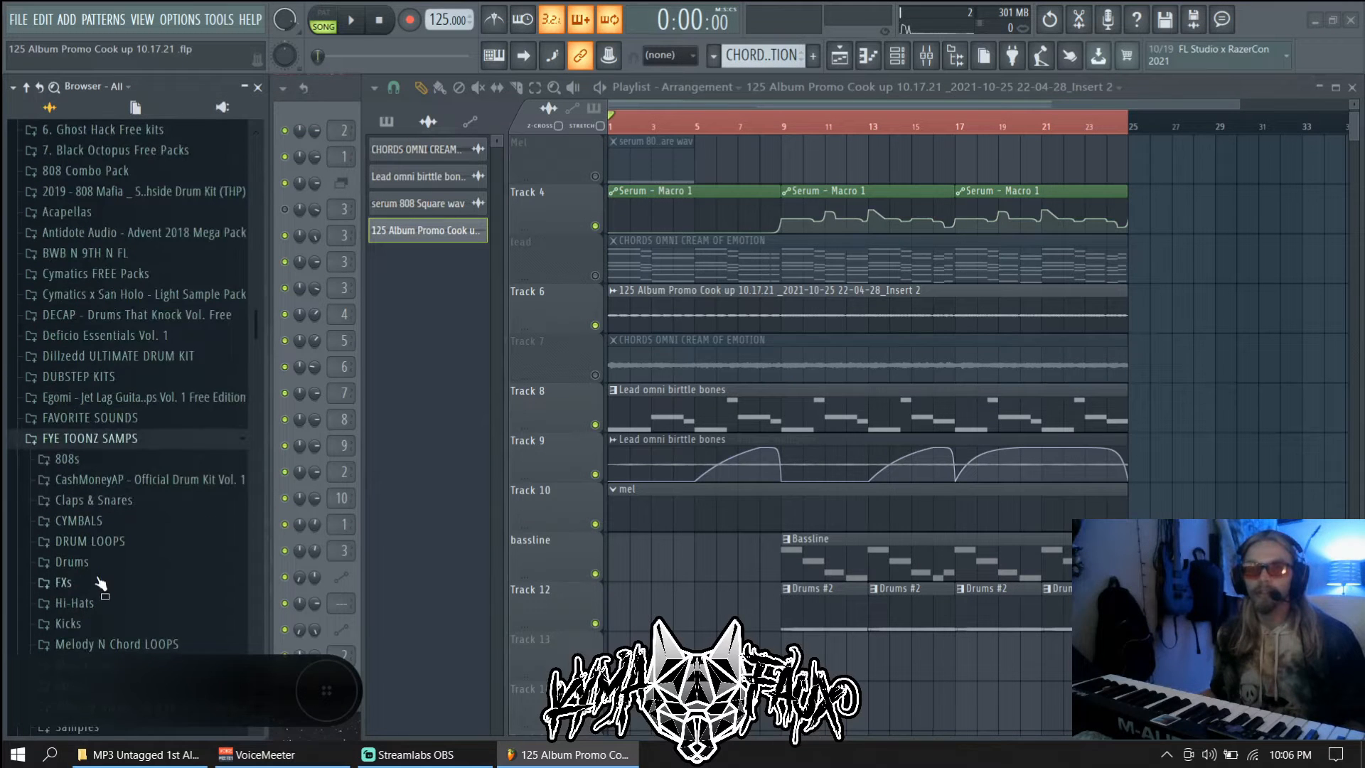
pyautogui.click(64, 583)
pyautogui.scroll(-4, 117, 540)
pyautogui.scroll(-2, 123, 531)
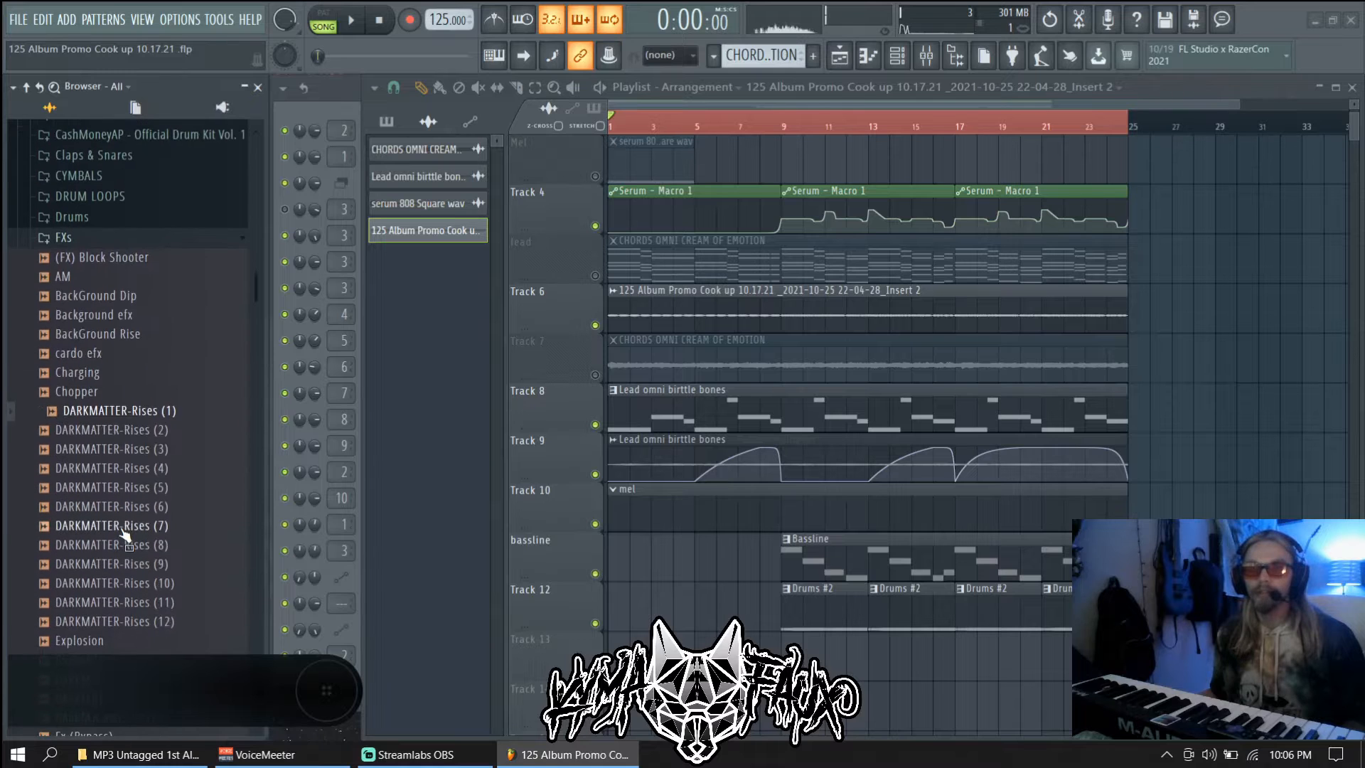
# Preview DARKMATTER-Rises (7) and (8), Fx (UnderWater) and Fx (SlowDownBruh)
pyautogui.click(123, 529)
pyautogui.click(129, 549)
pyautogui.scroll(-2, 132, 533)
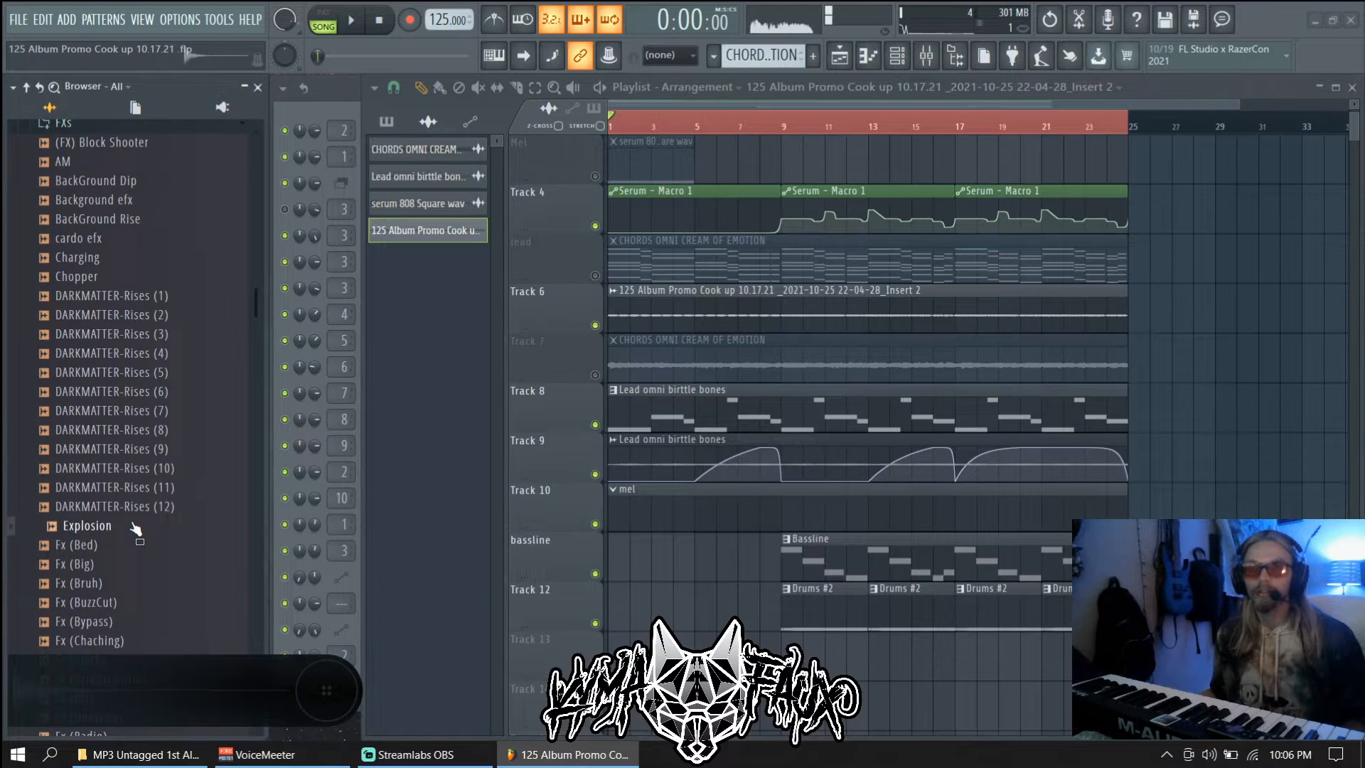
pyautogui.scroll(-4, 135, 528)
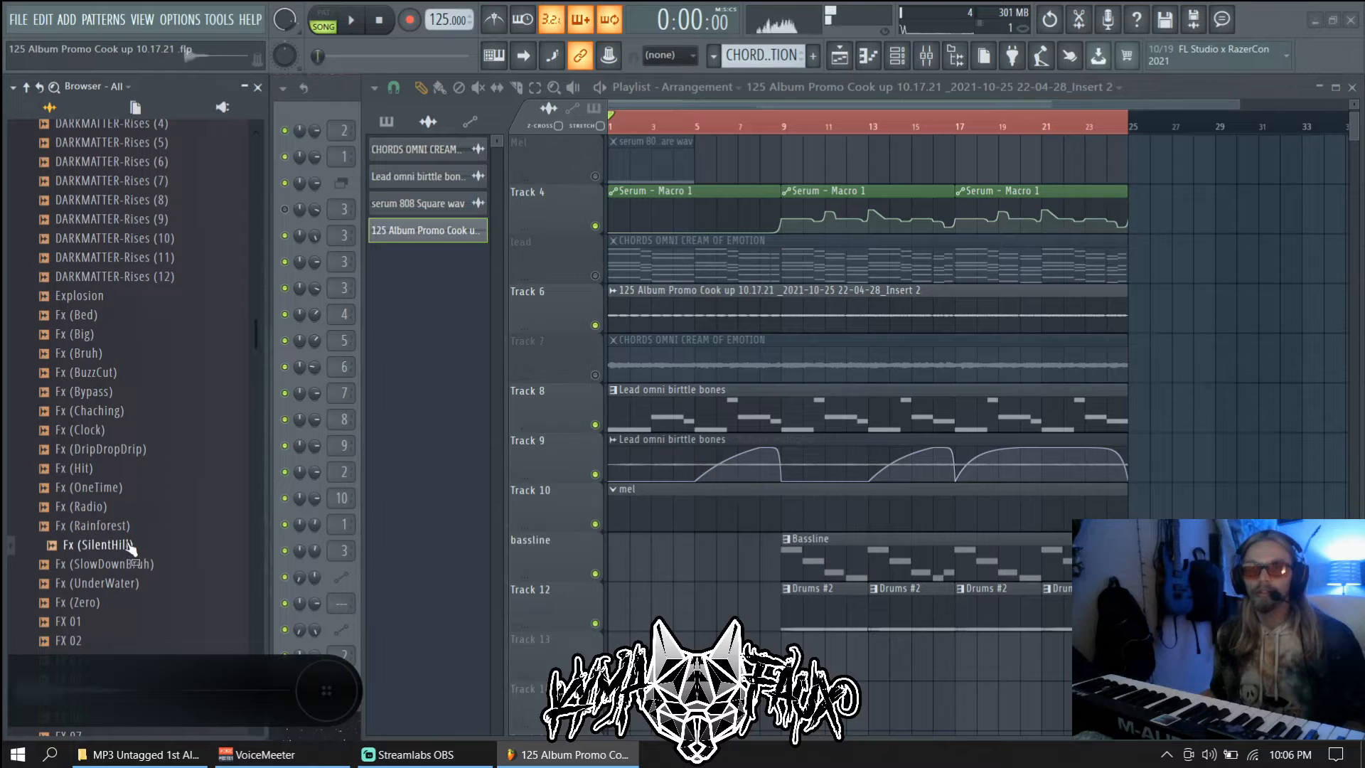
pyautogui.scroll(-2, 126, 526)
pyautogui.click(119, 468)
pyautogui.click(119, 454)
# Preview FX 10 and Mob FXs (1), then start song playback
pyautogui.scroll(-4, 119, 460)
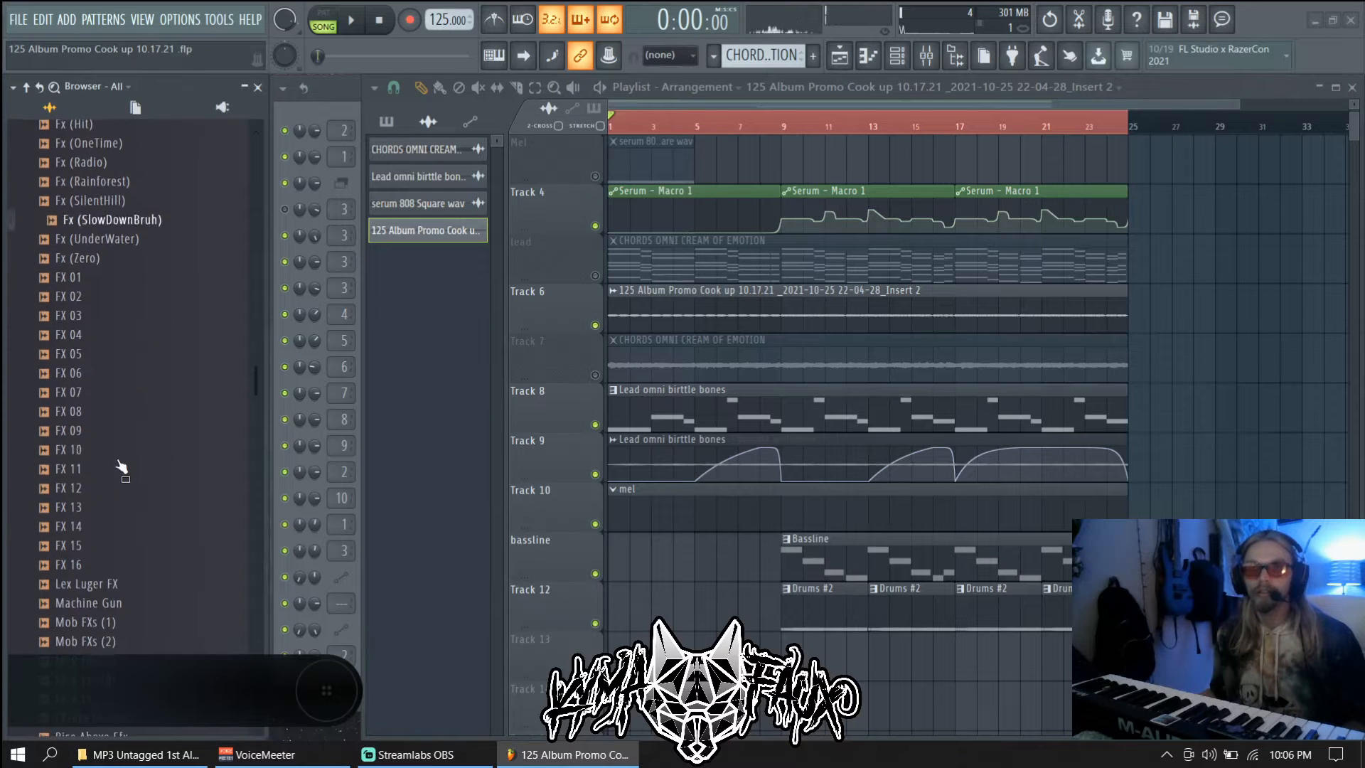
pyautogui.click(119, 461)
pyautogui.scroll(-2, 137, 516)
pyautogui.click(135, 508)
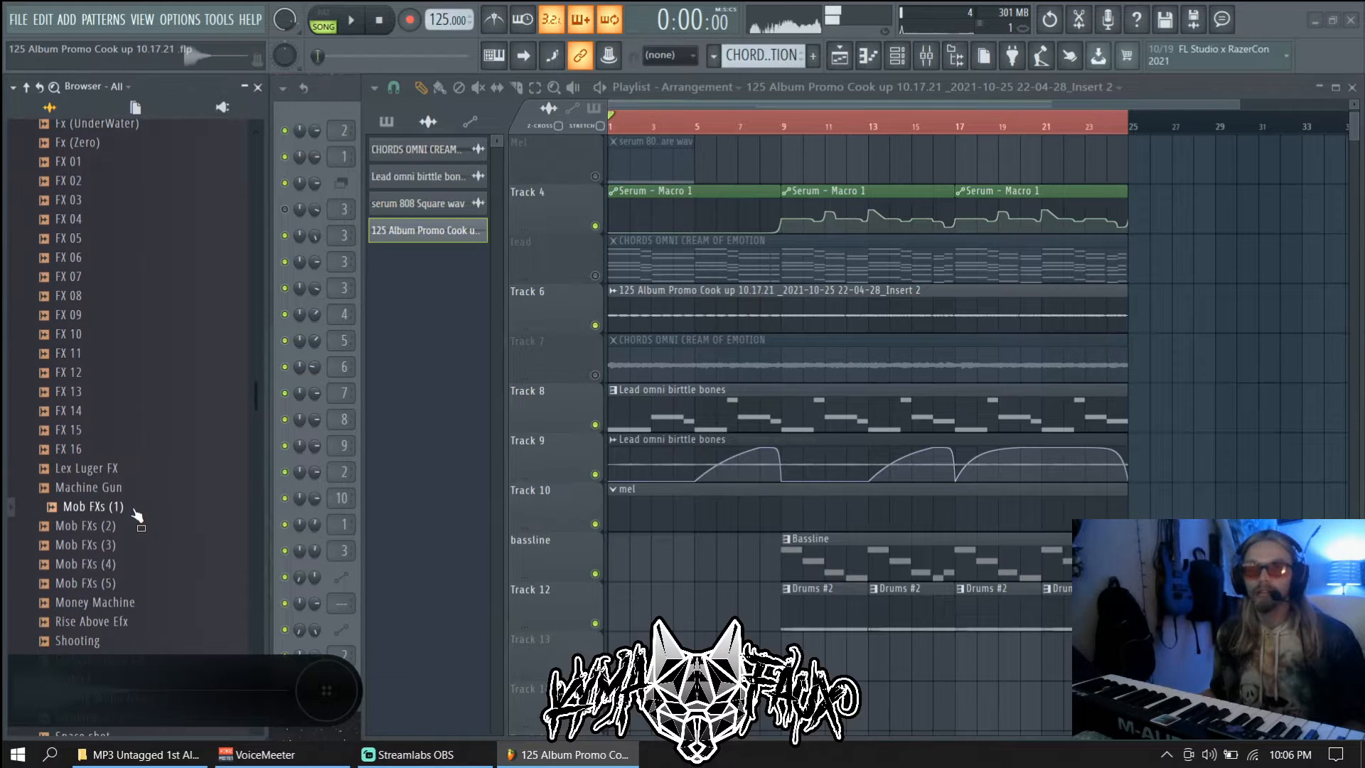
pyautogui.scroll(-2, 135, 530)
pyautogui.press('space')
pyautogui.press('space')
pyautogui.scroll(-12, 135, 532)
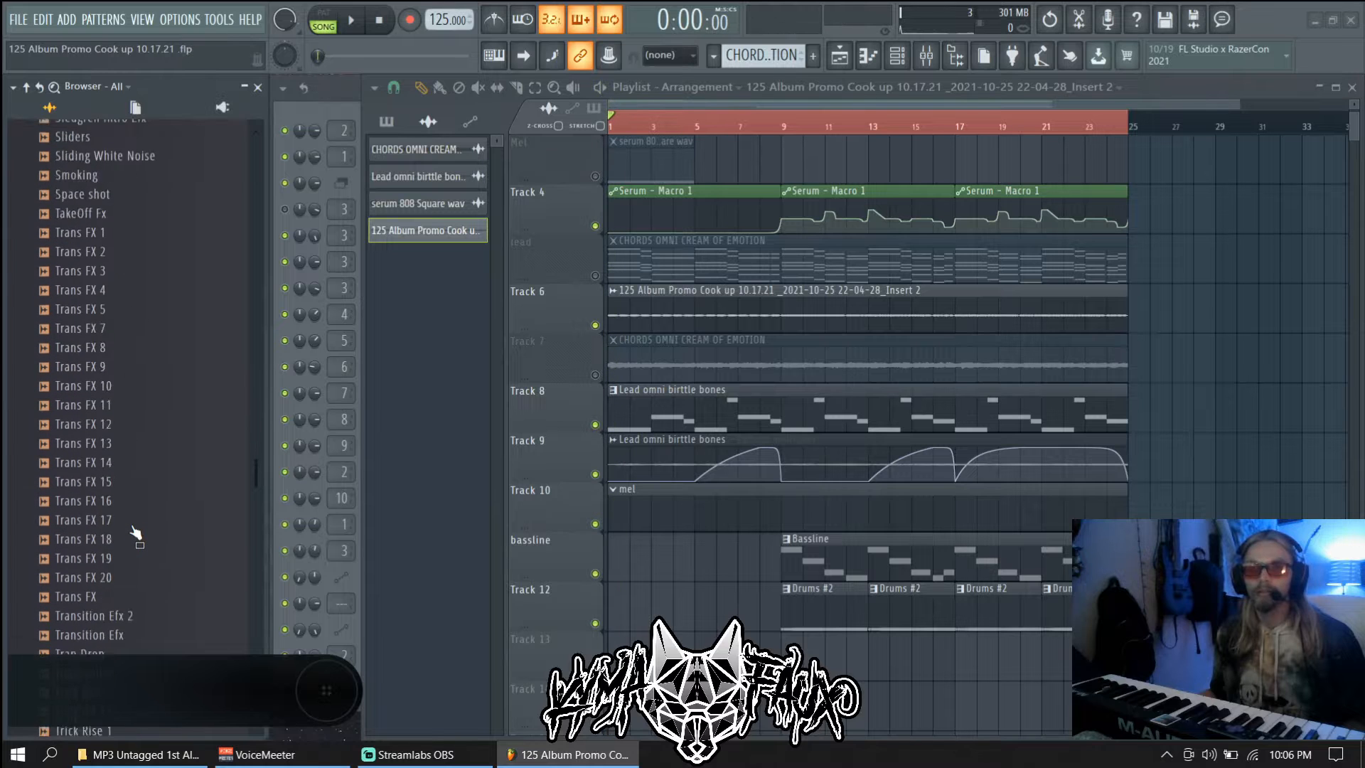
pyautogui.scroll(-2, 135, 532)
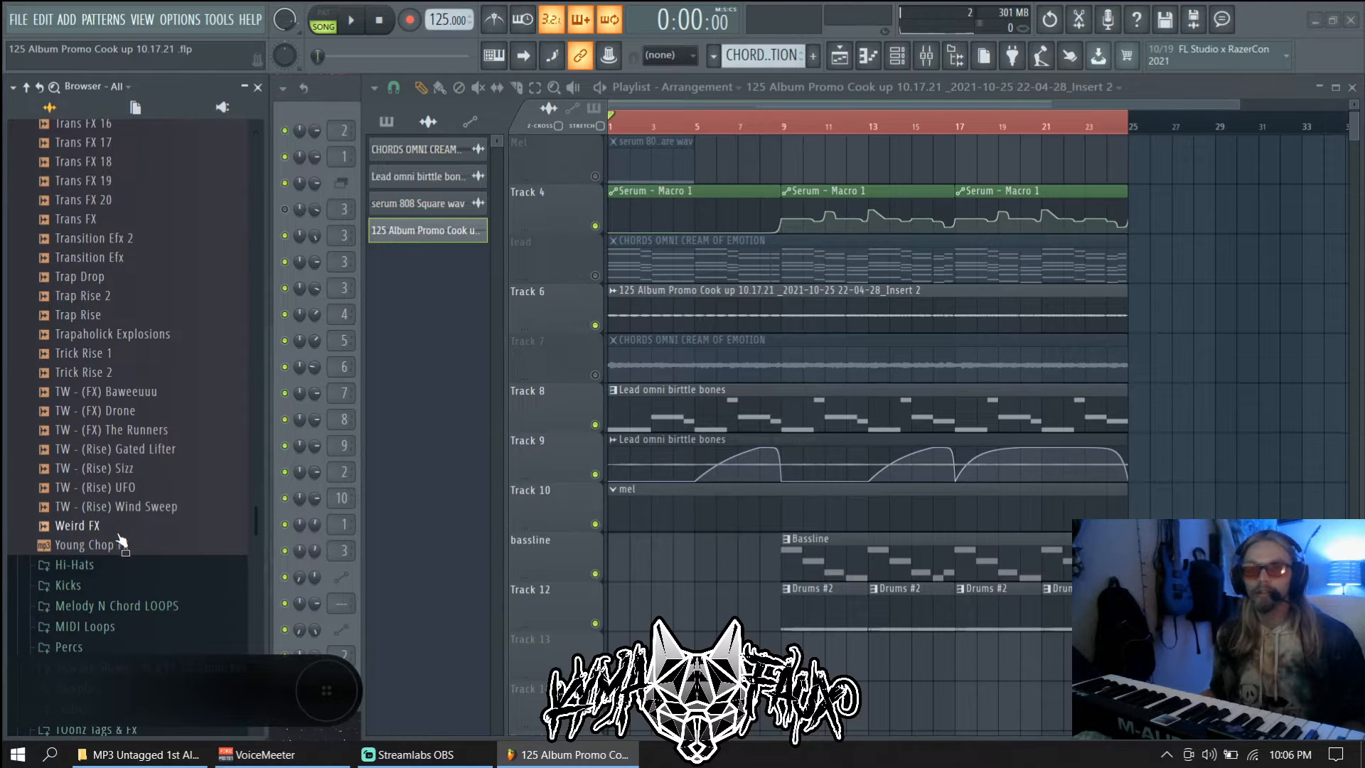
# Drop Young Chop FX.mp3 onto Track 13 and nudge the clip earlier into position
pyautogui.moveTo(116, 546); pyautogui.dragTo(786, 639)
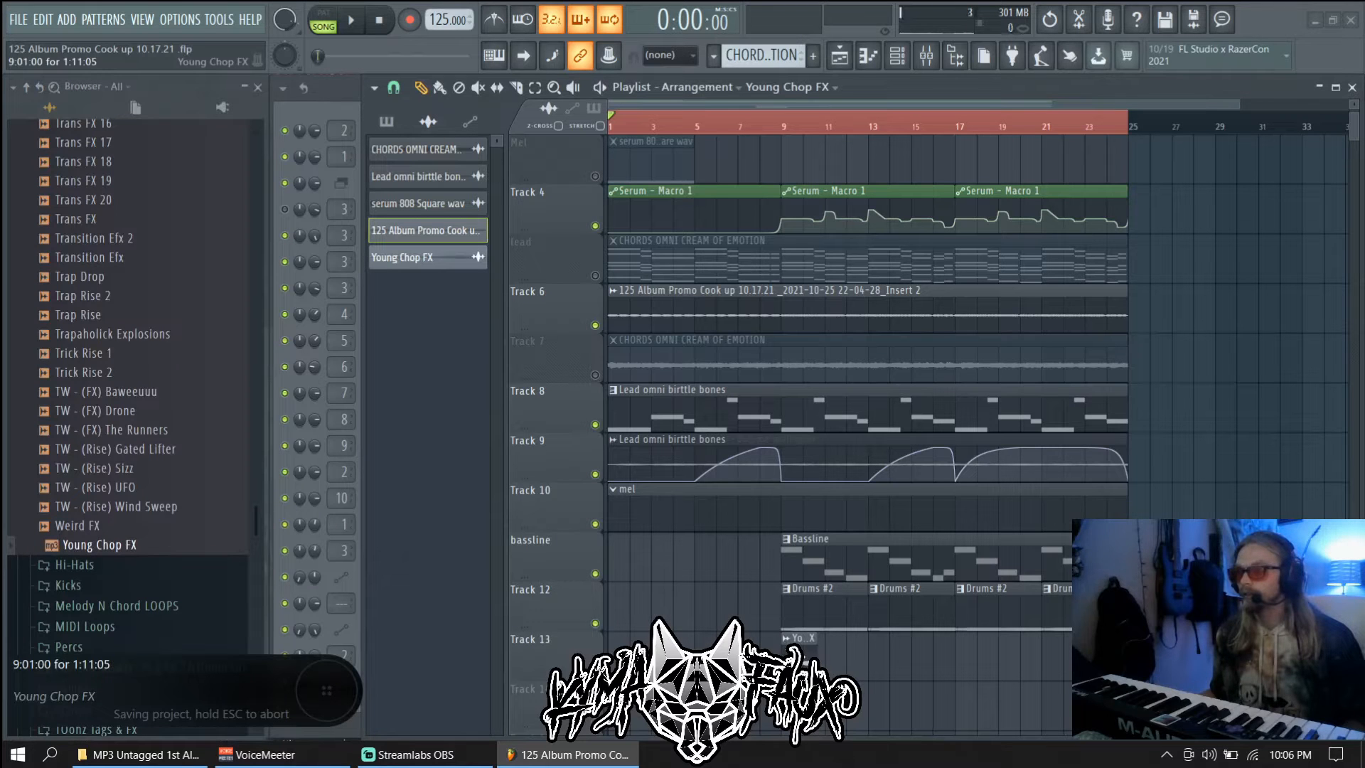
pyautogui.moveTo(777, 638); pyautogui.dragTo(829, 603)
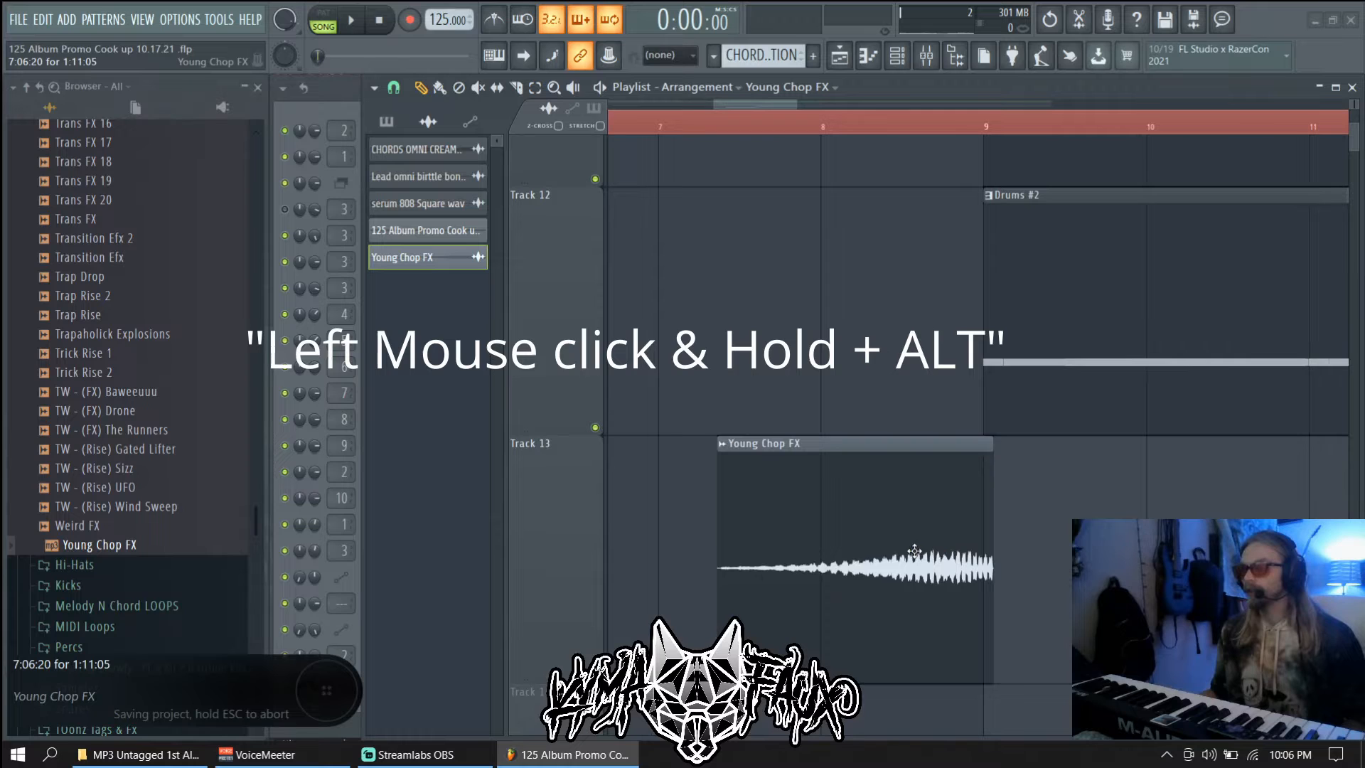
pyautogui.moveTo(914, 551); pyautogui.dragTo(1052, 427)
pyautogui.moveTo(950, 569); pyautogui.dragTo(954, 571)
# Slice the Young Chop FX clip so it ends at bar 9
pyautogui.press('c')
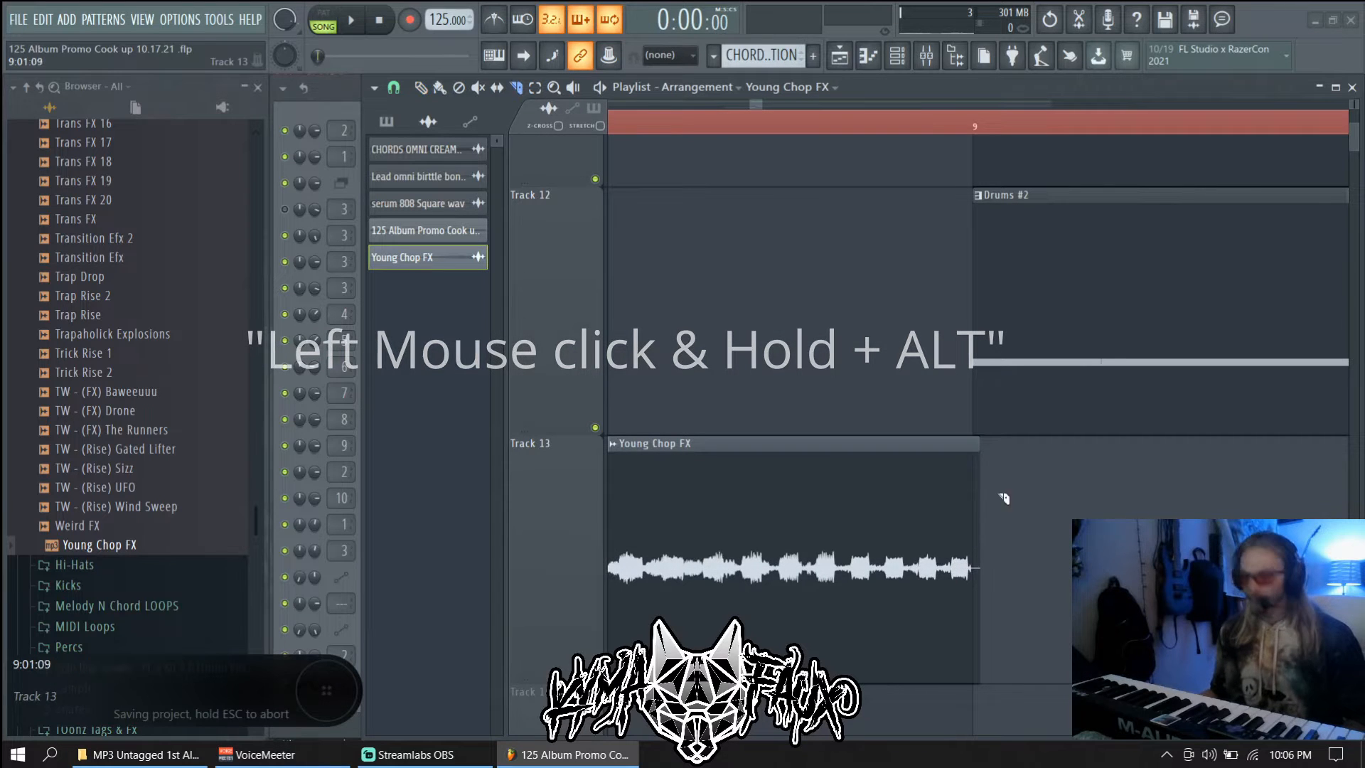
pyautogui.moveTo(974, 457); pyautogui.dragTo(959, 636)
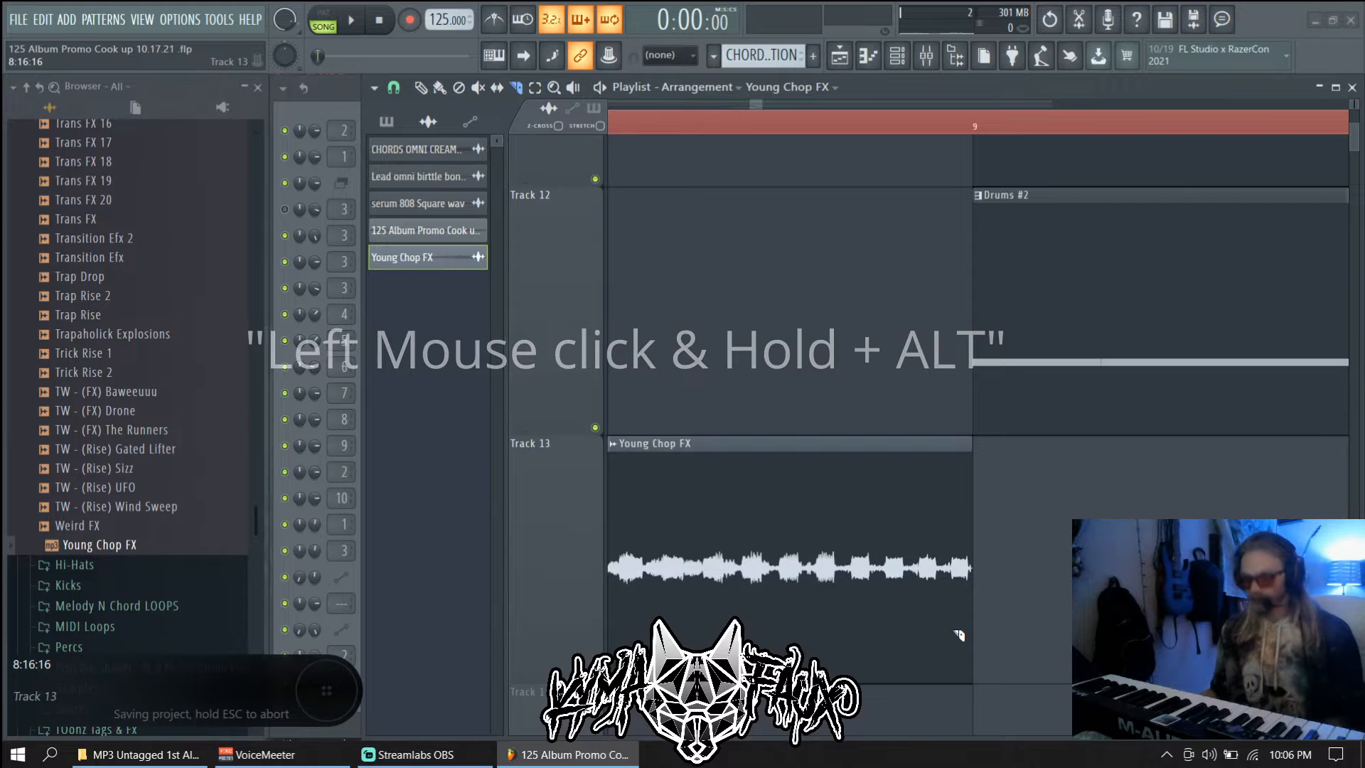
pyautogui.press('p')
pyautogui.scroll(-1, 830, 603)
pyautogui.scroll(-5, 829, 600)
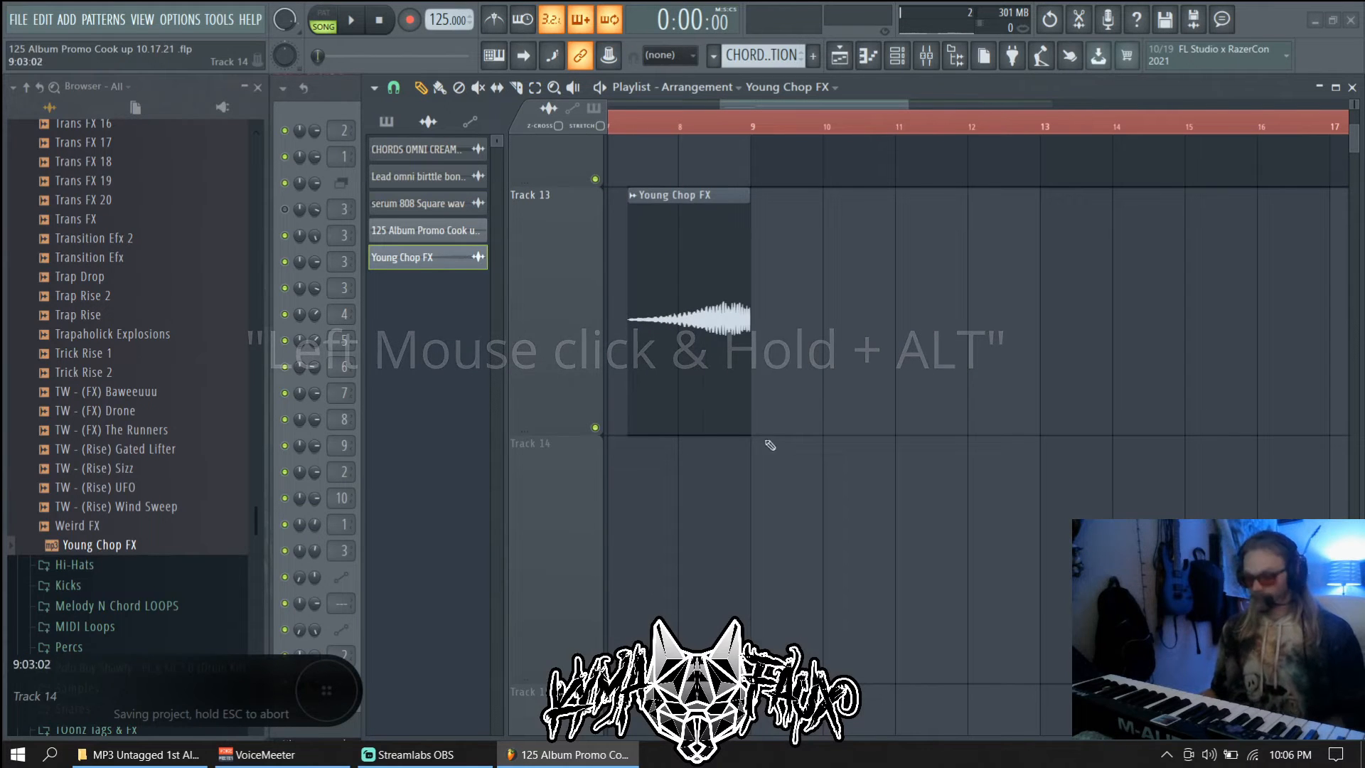
pyautogui.hscroll(-2, 895, 460)
pyautogui.scroll(4, 760, 457)
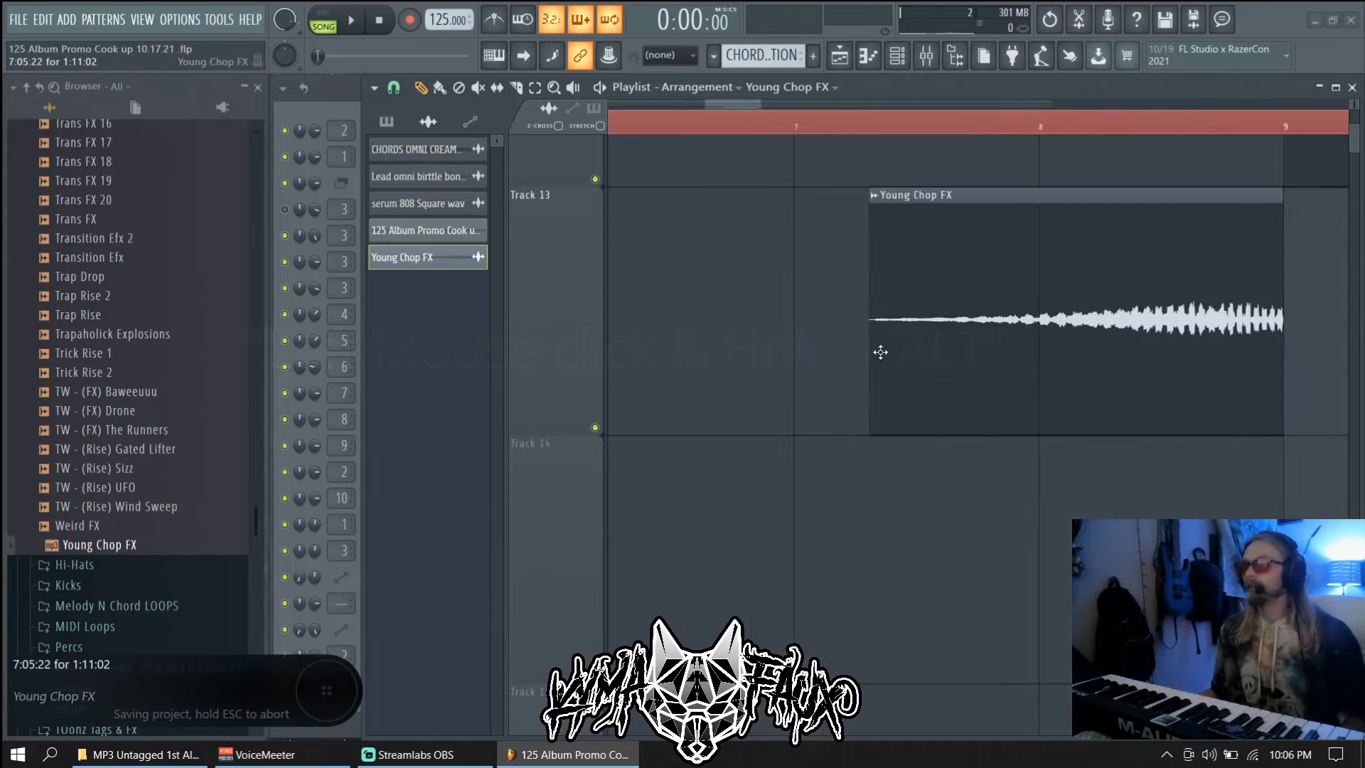
# Set the sample's time-stretch mode to Stretch and enable STRETCH in the playlist
pyautogui.doubleClick(977, 329)
pyautogui.click(569, 318)
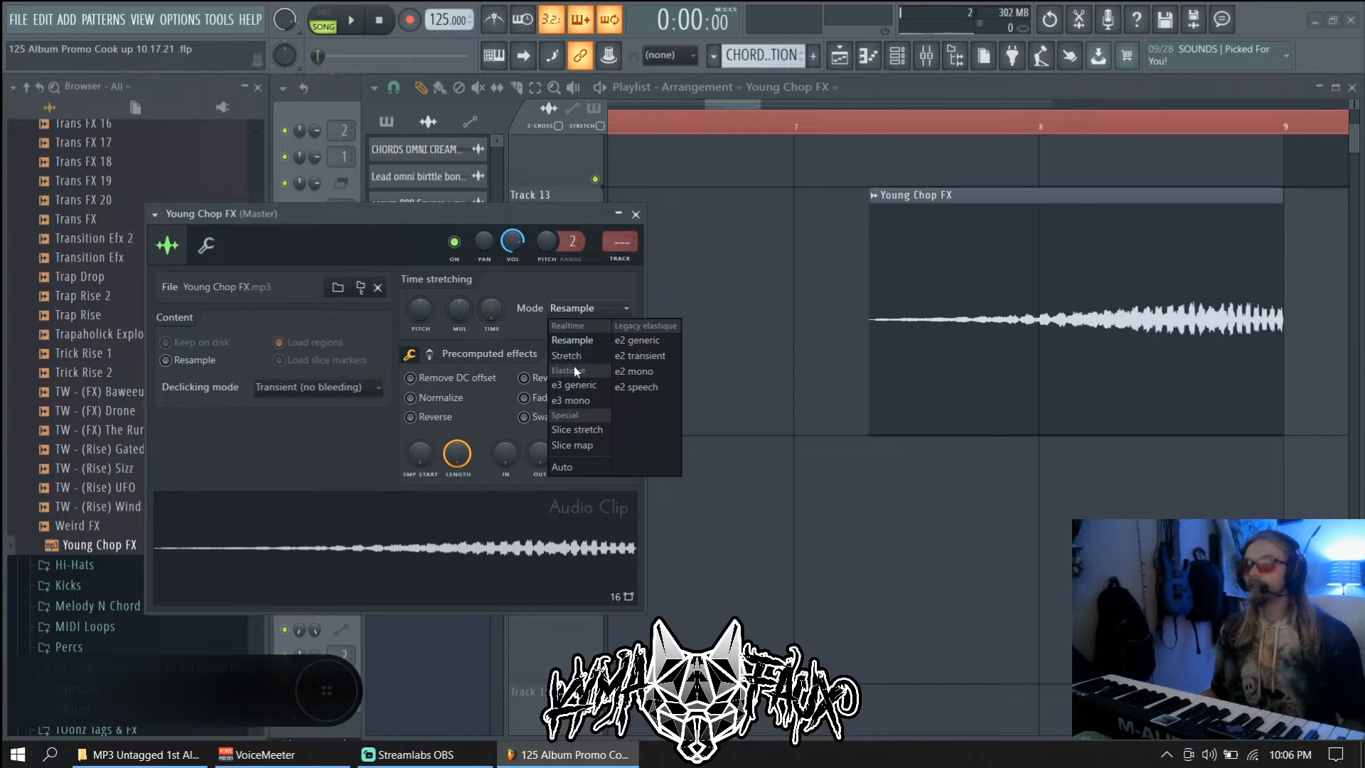
pyautogui.click(574, 361)
pyautogui.click(601, 125)
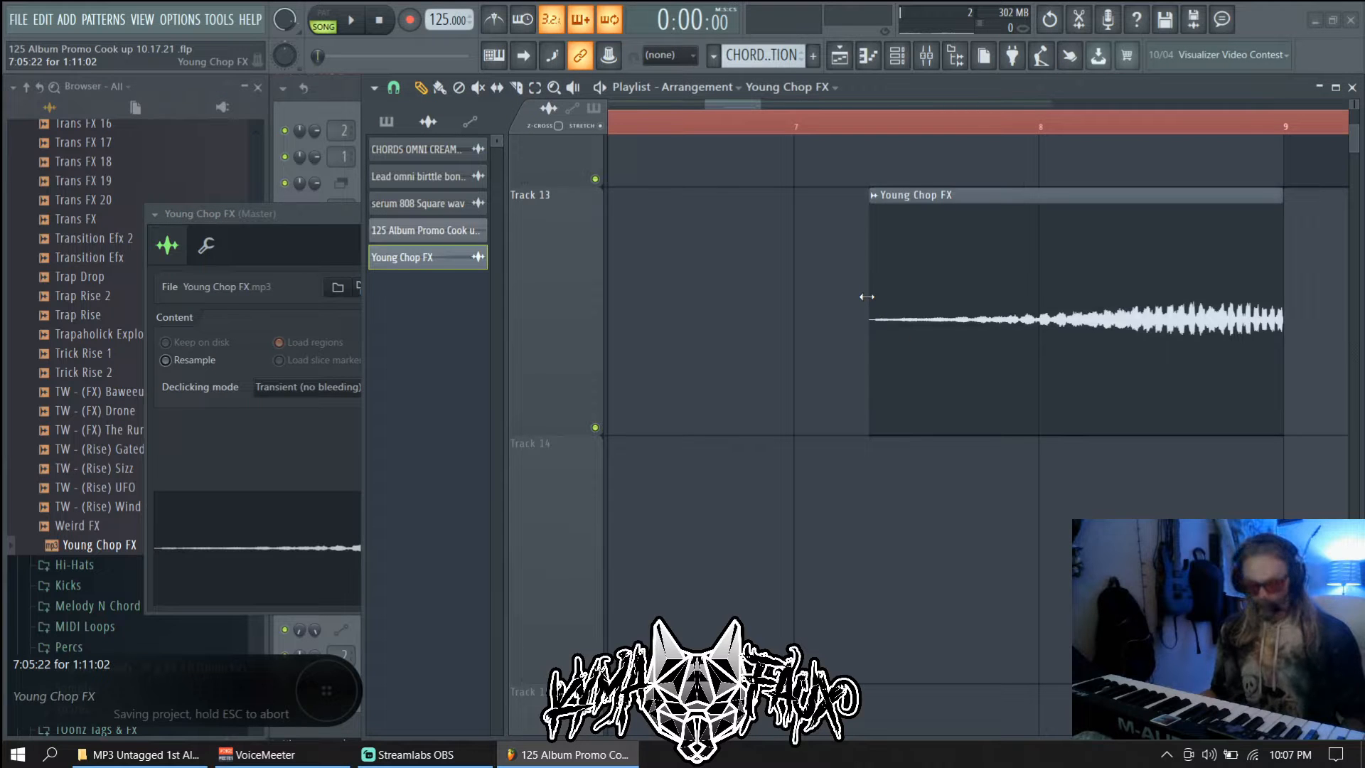
# Stretch the clip's start back to bar 7 and play it from bar 5
pyautogui.moveTo(866, 296); pyautogui.dragTo(787, 288)
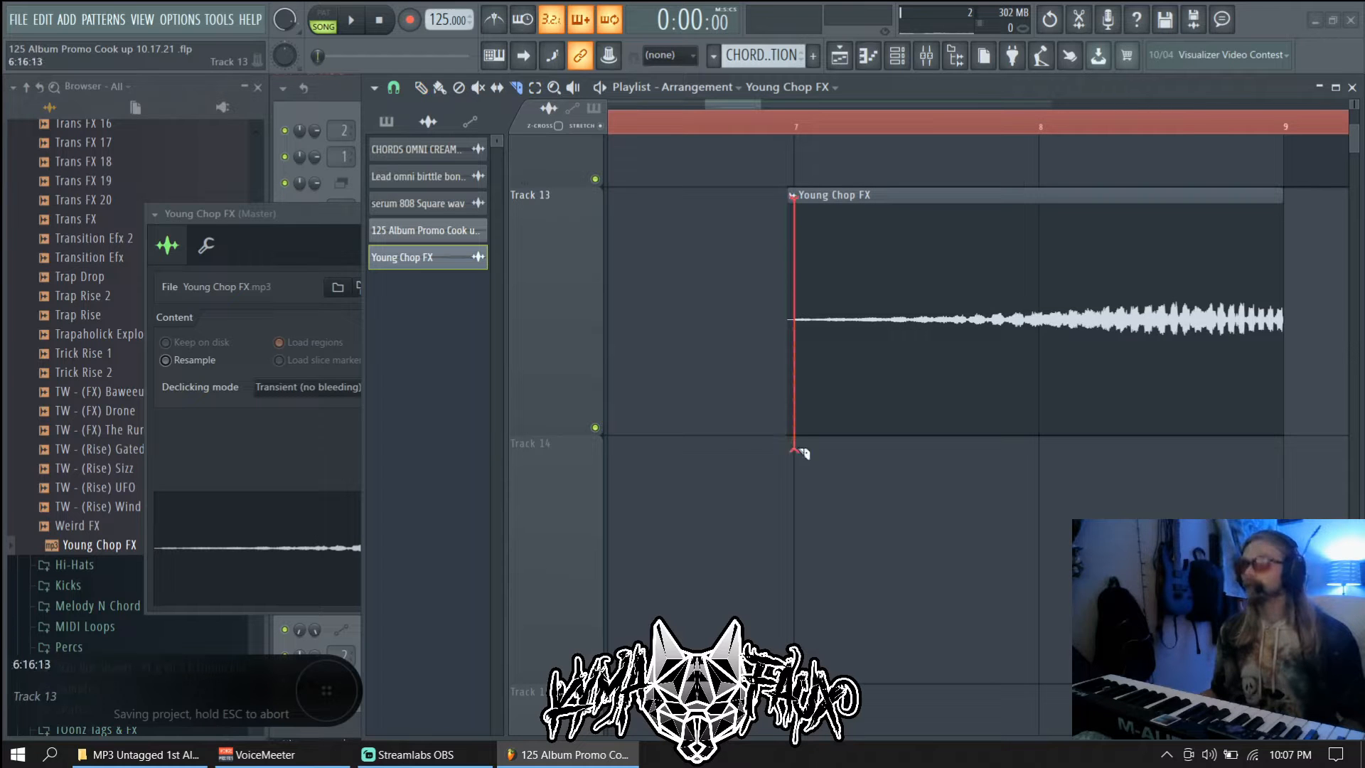
pyautogui.moveTo(799, 449); pyautogui.dragTo(798, 453)
pyautogui.hotkey('ctrl', 's')
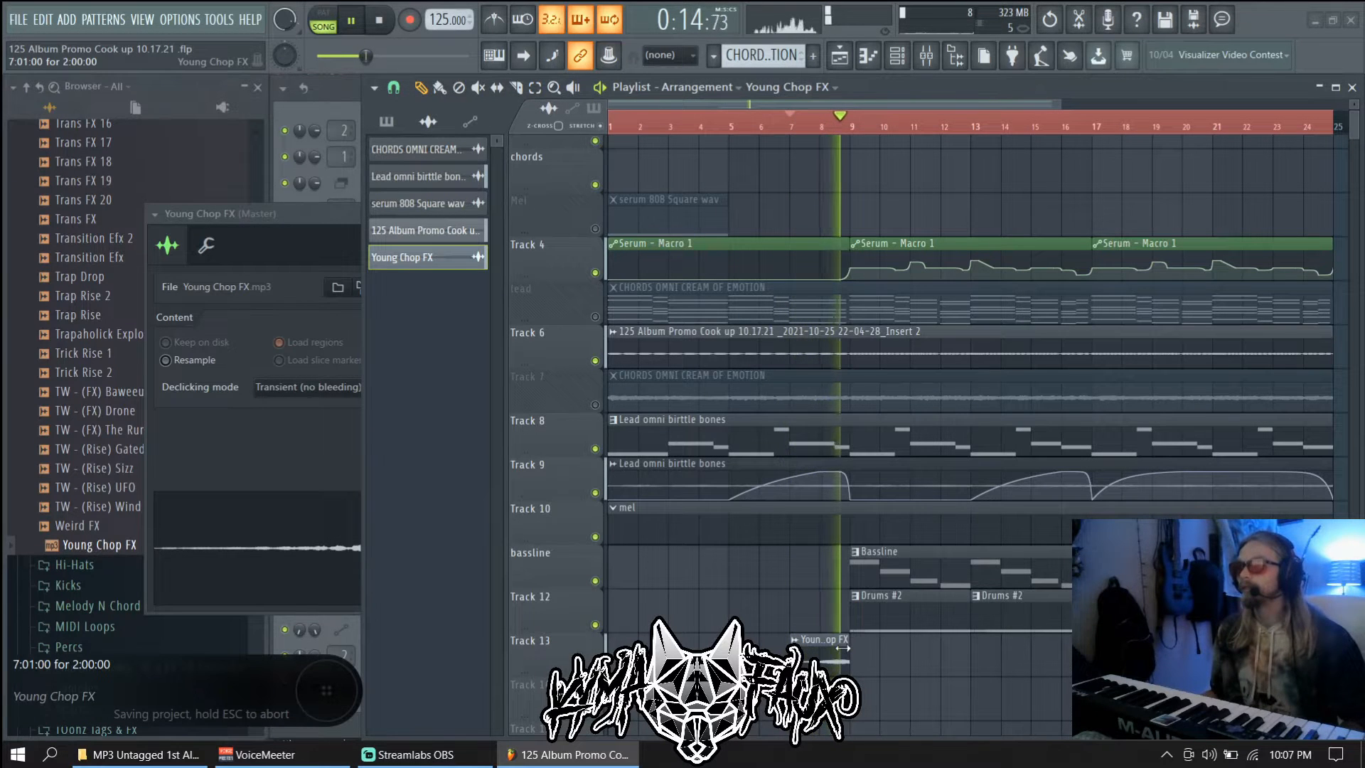
pyautogui.press('space')
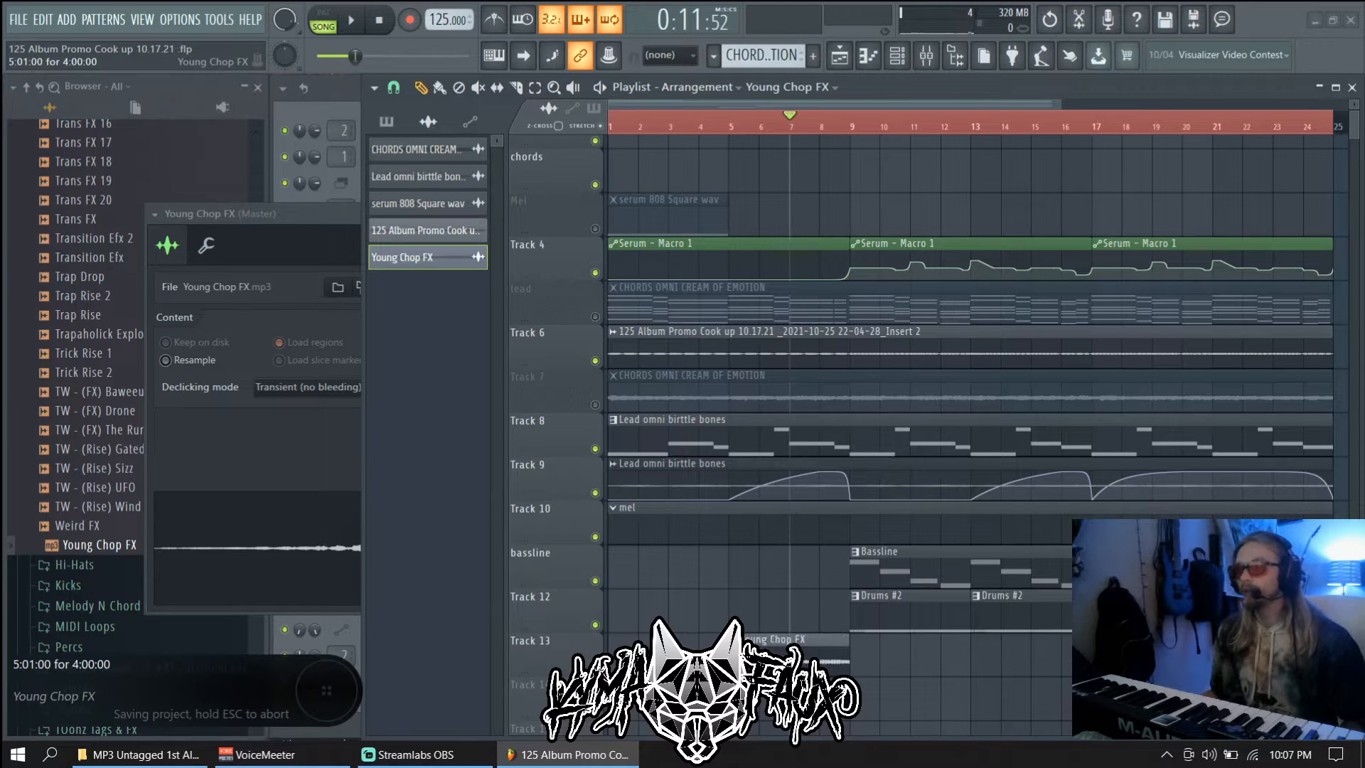
pyautogui.press('space')
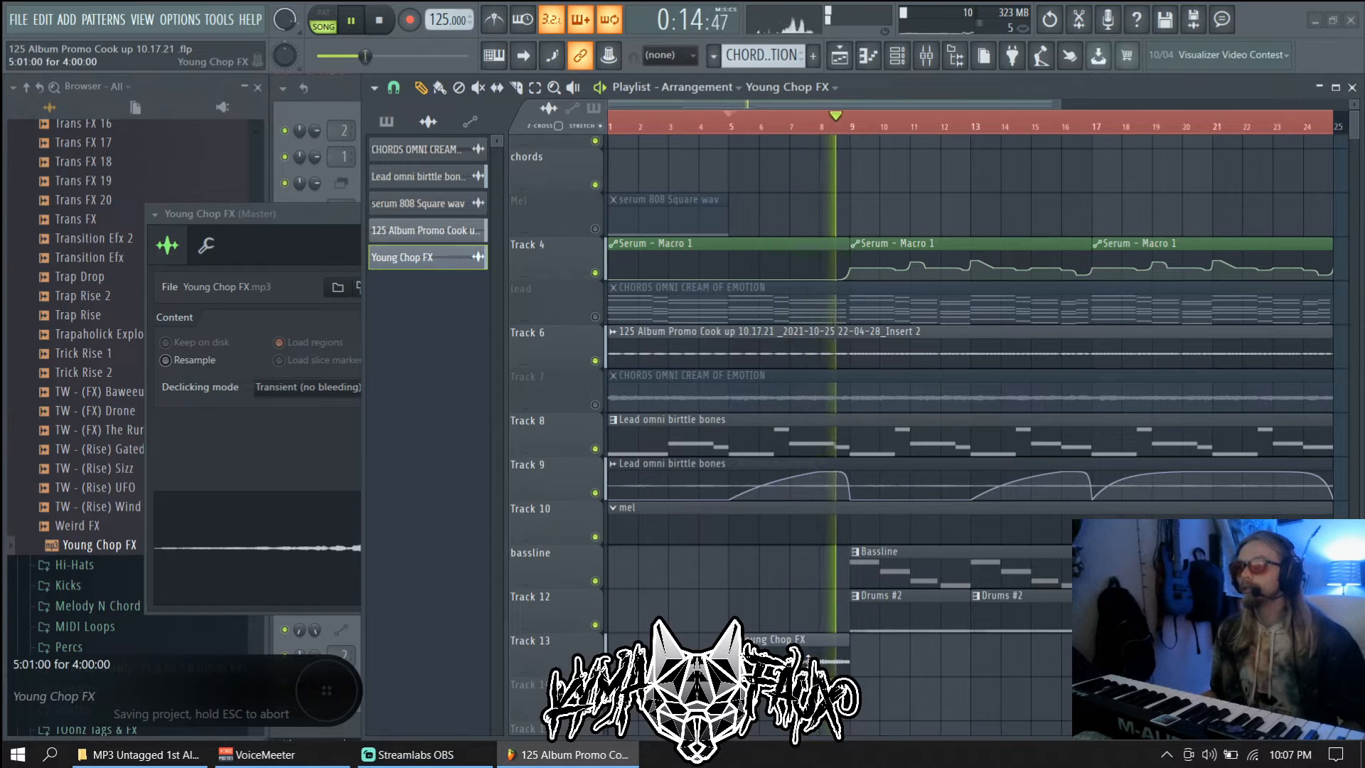
pyautogui.press('space')
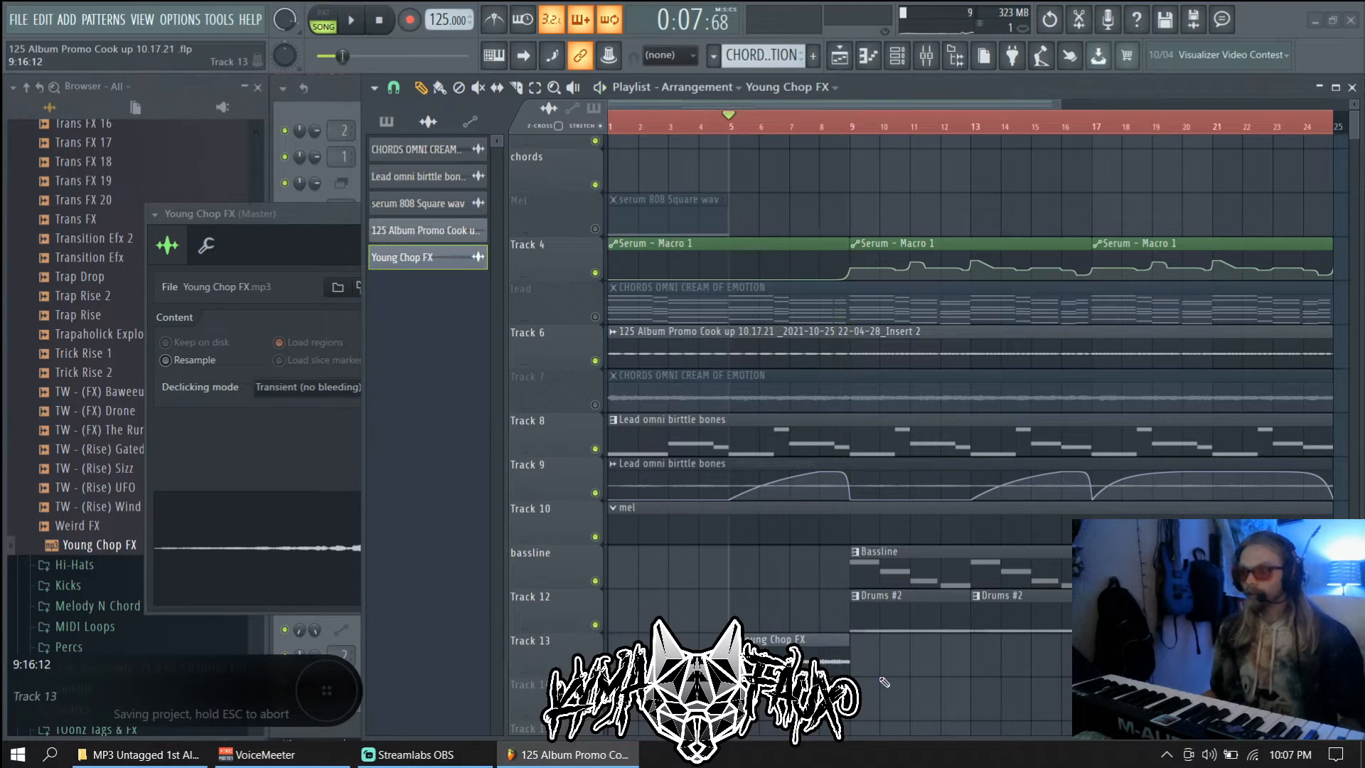
# Add a second clip at bar 9, make it unique as Young Chop FX #2, and reverse it
pyautogui.click(883, 657)
pyautogui.moveTo(907, 660); pyautogui.dragTo(888, 656)
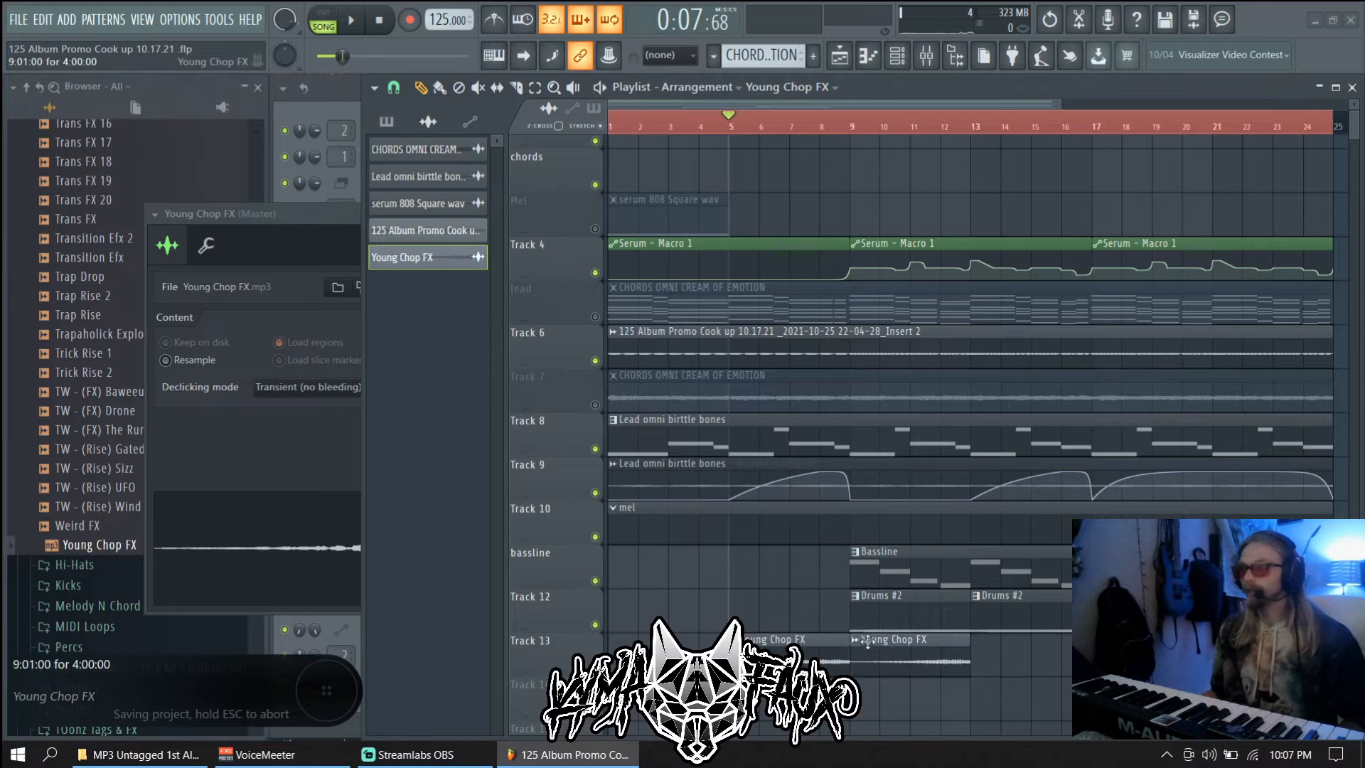
pyautogui.click(864, 642)
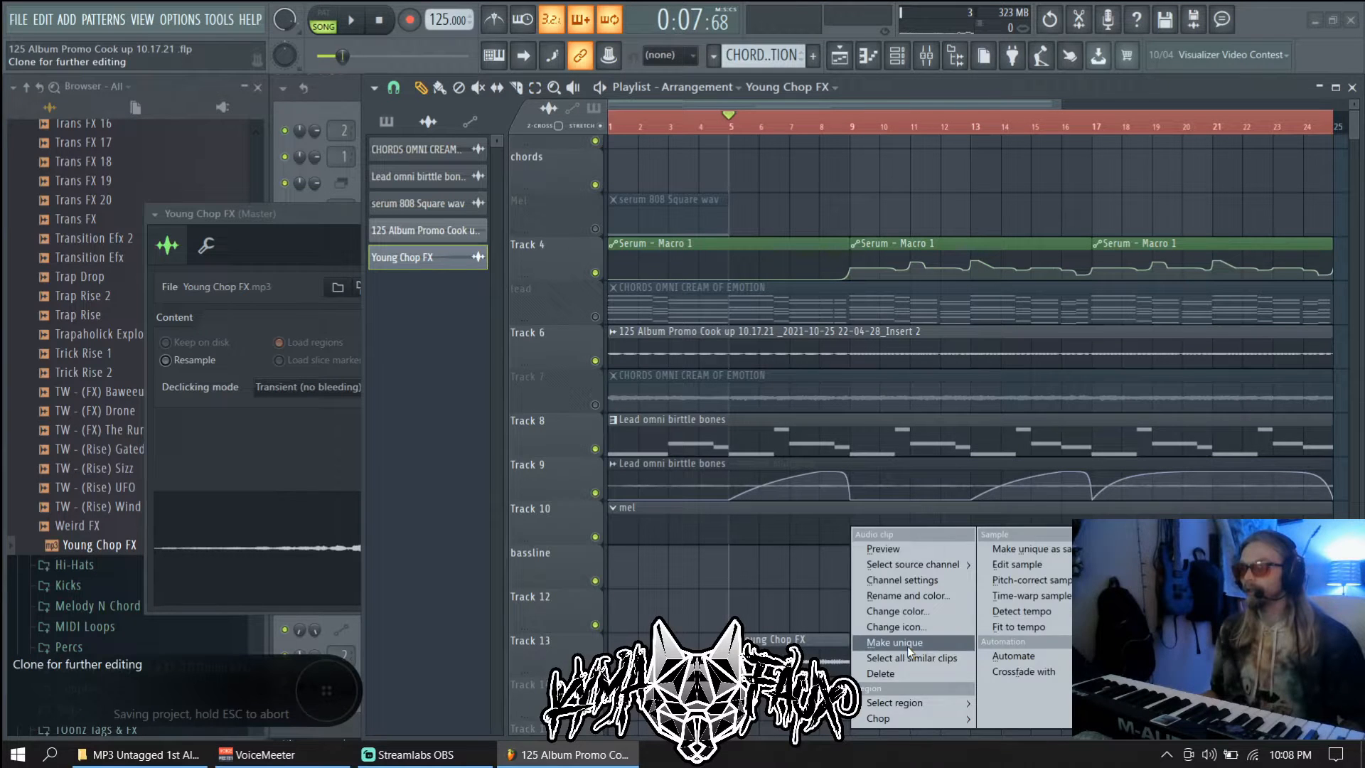
pyautogui.click(903, 642)
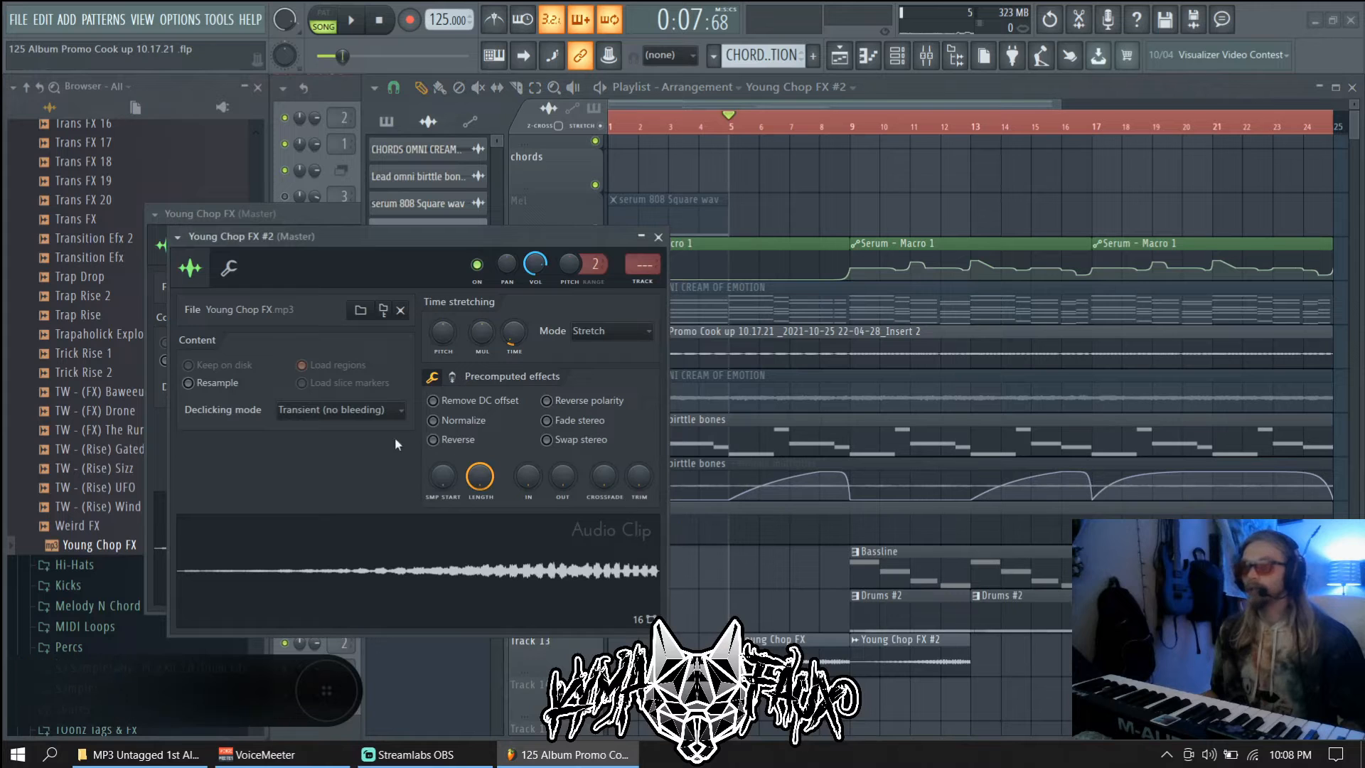
pyautogui.click(439, 444)
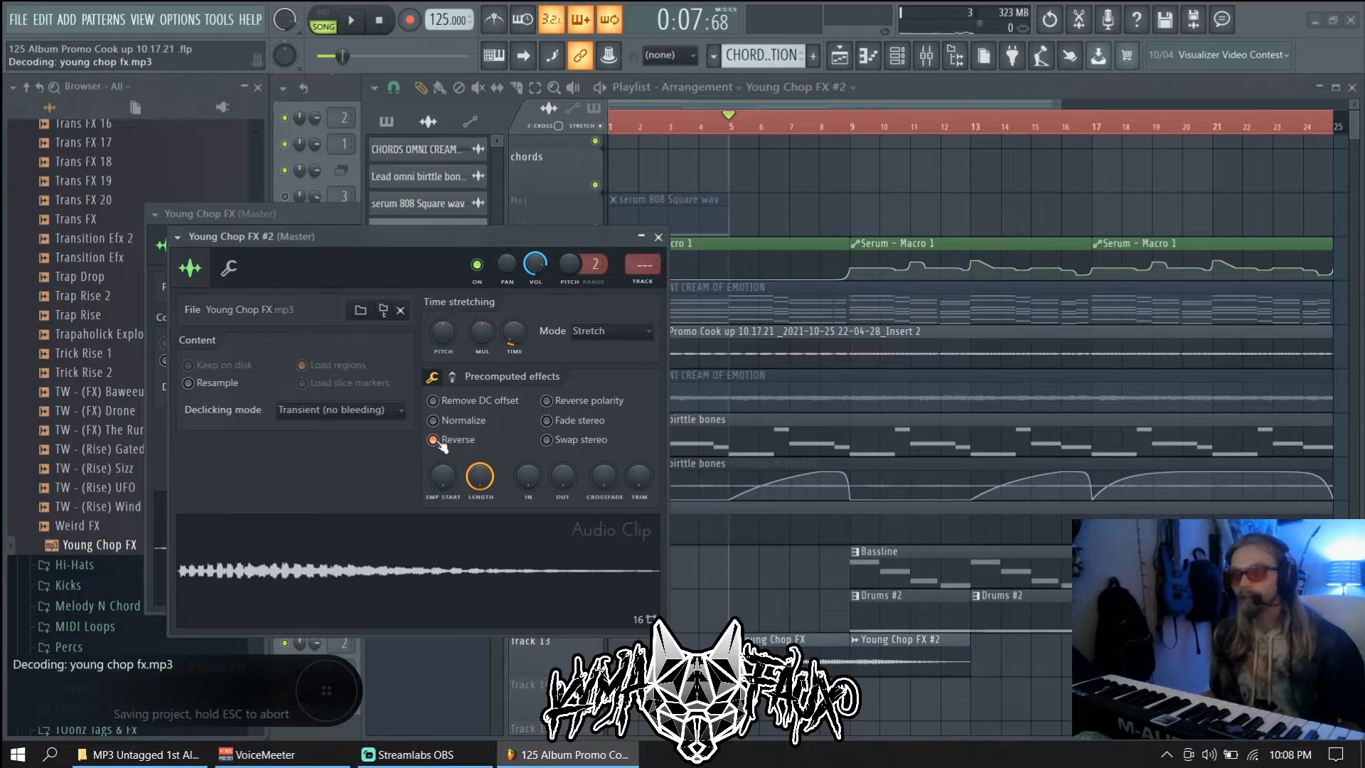
pyautogui.press('Escape')
# With Stretch on, stretch Young Chop FX #2 longer so it starts on bar 9
pyautogui.moveTo(902, 662); pyautogui.dragTo(929, 659)
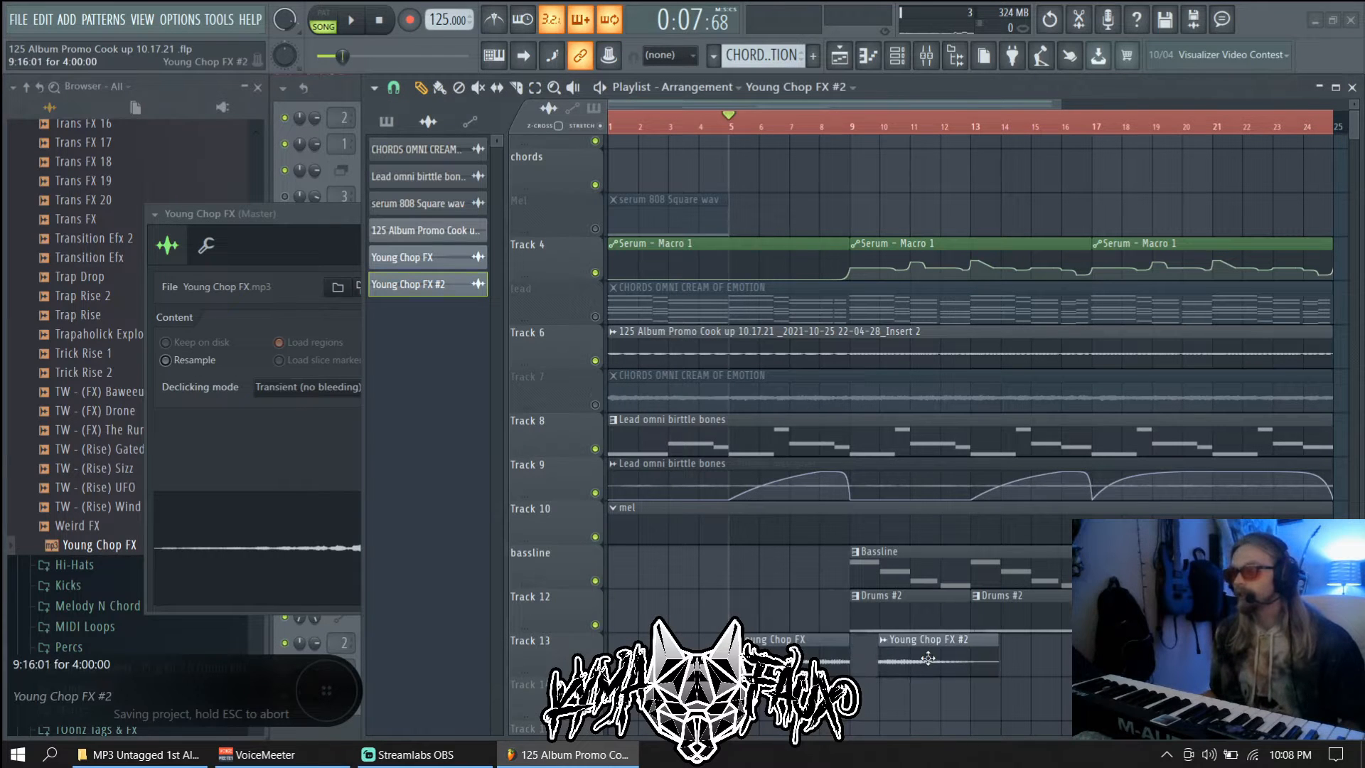
pyautogui.scroll(3, 841, 671)
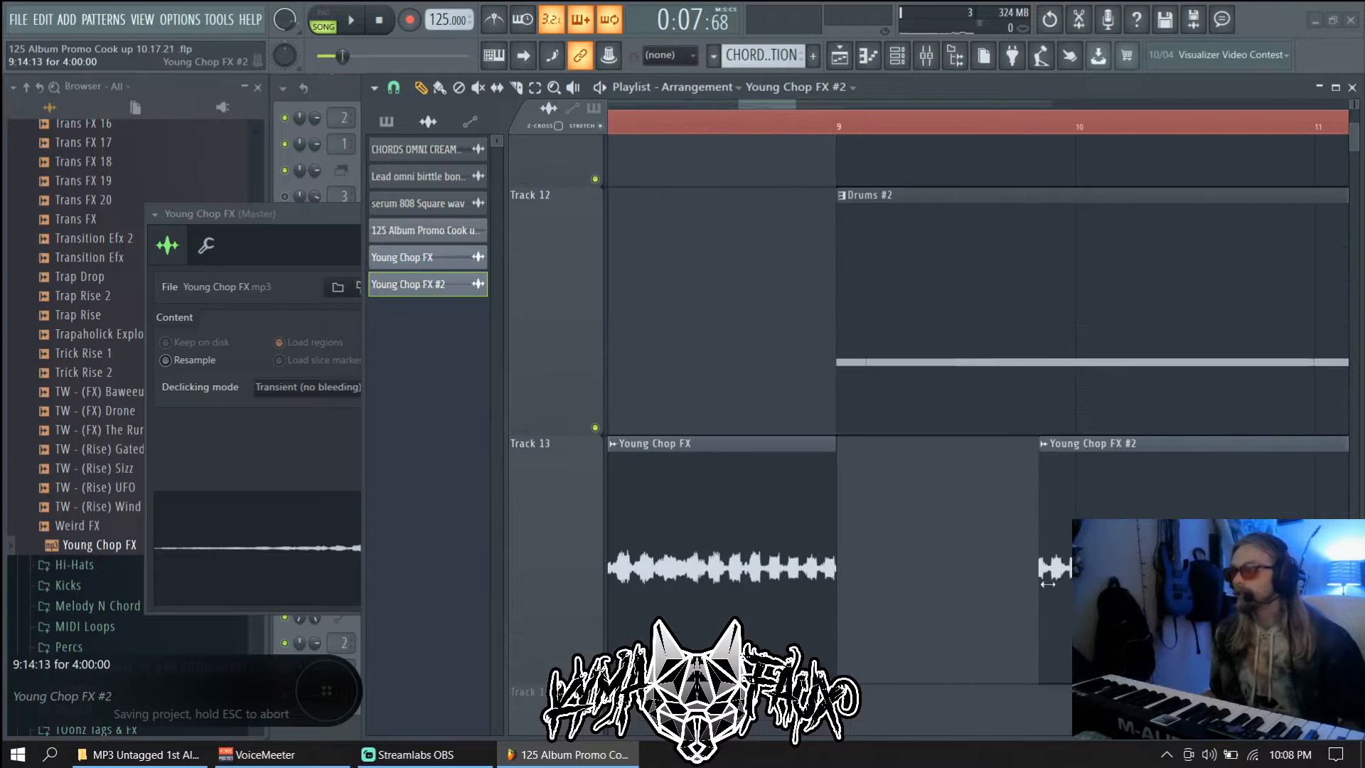
pyautogui.moveTo(1040, 564); pyautogui.dragTo(1010, 566)
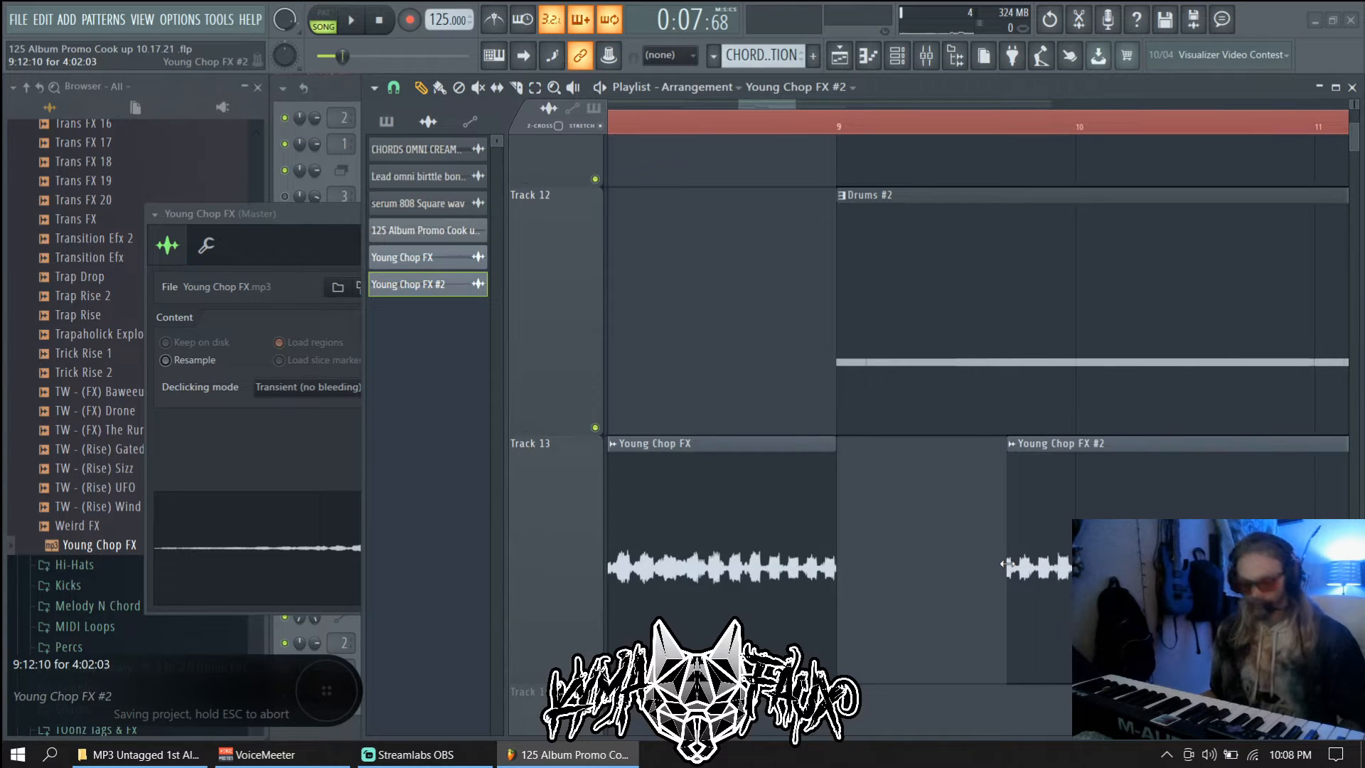
pyautogui.hotkey('ctrl', 'z')
pyautogui.click(600, 126)
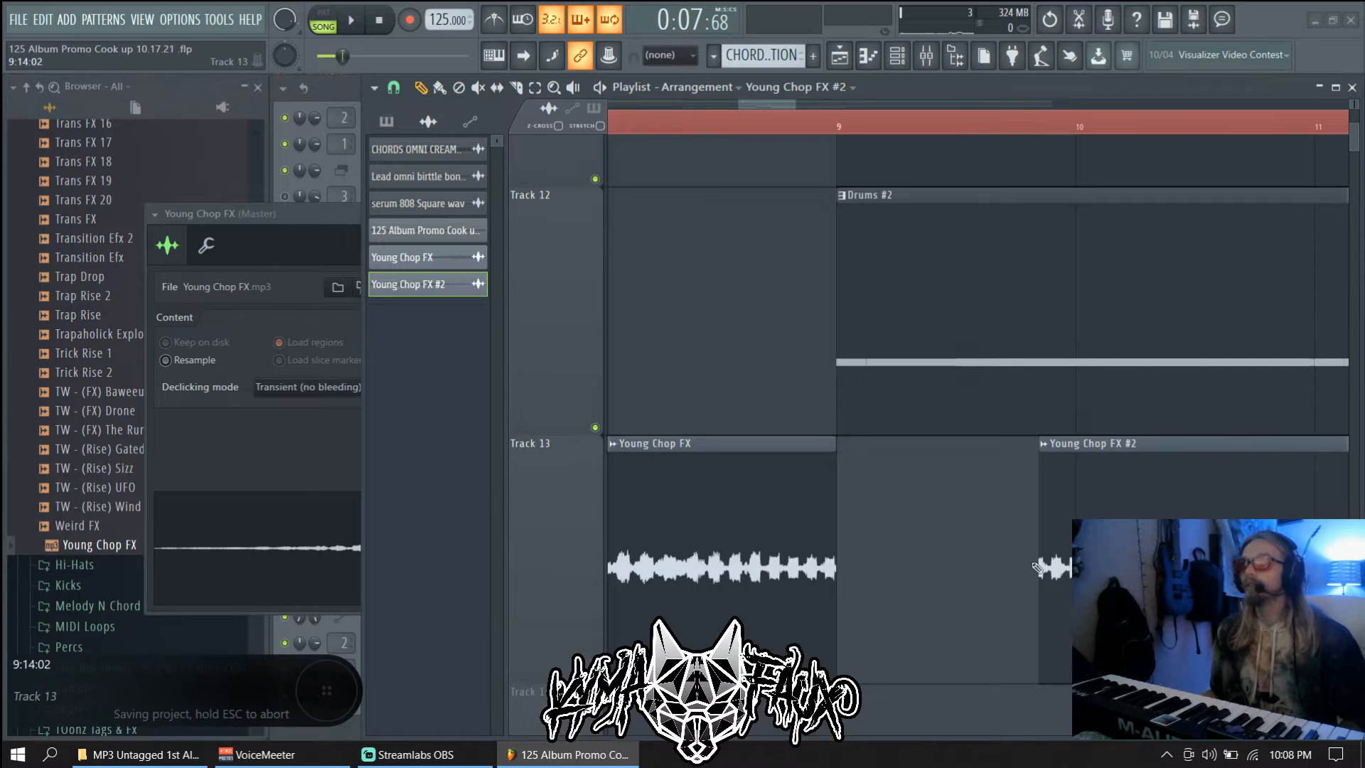
pyautogui.moveTo(1041, 551); pyautogui.dragTo(859, 555)
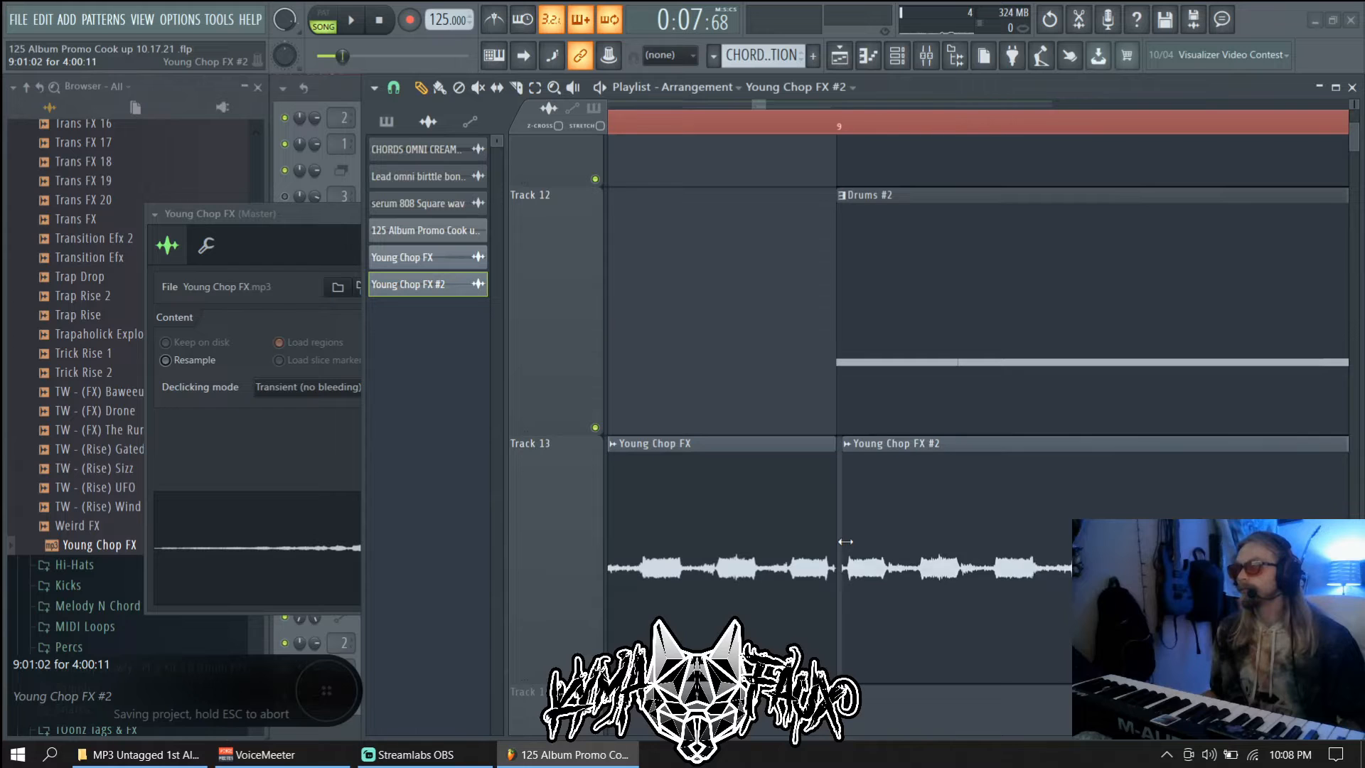
pyautogui.moveTo(875, 540); pyautogui.dragTo(869, 541)
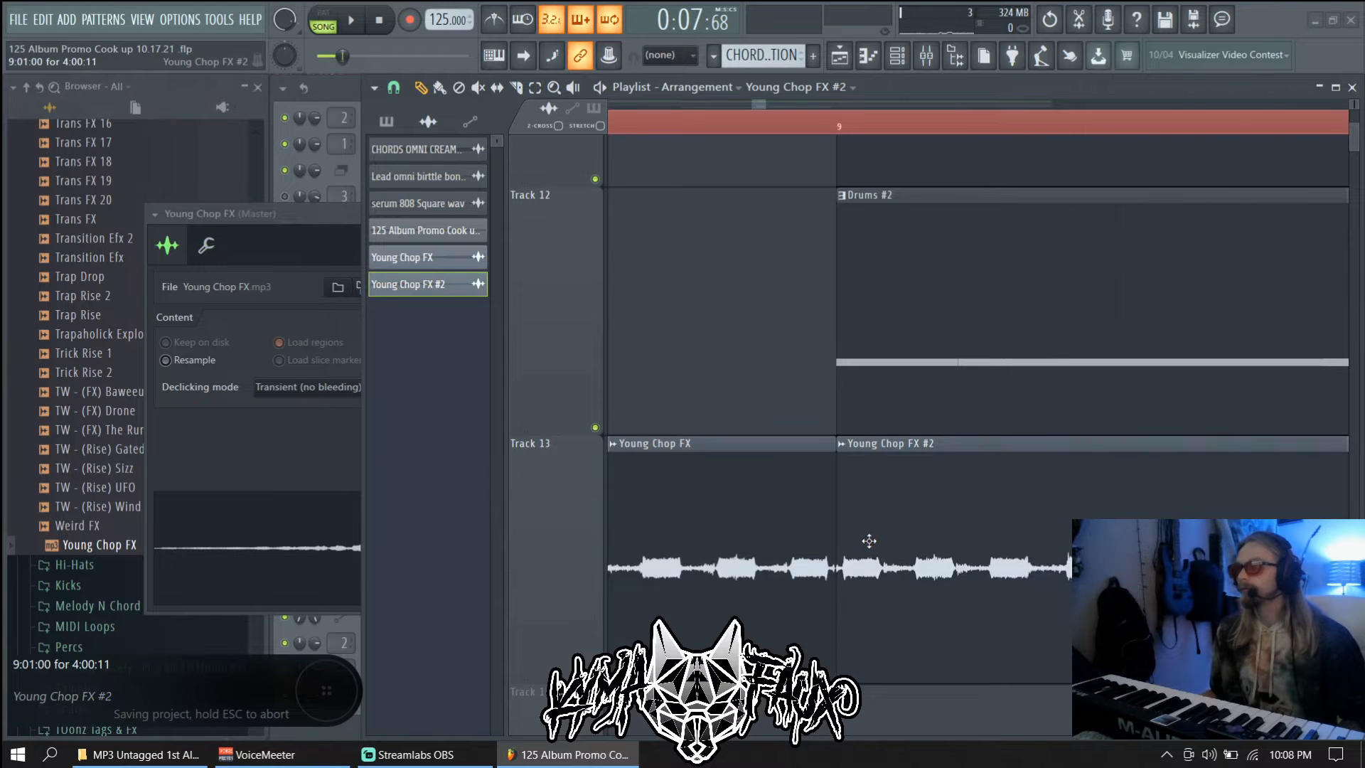
# Play the arrangement to hear both Young Chop FX clips
pyautogui.scroll(-8, 869, 541)
pyautogui.scroll(8, 988, 562)
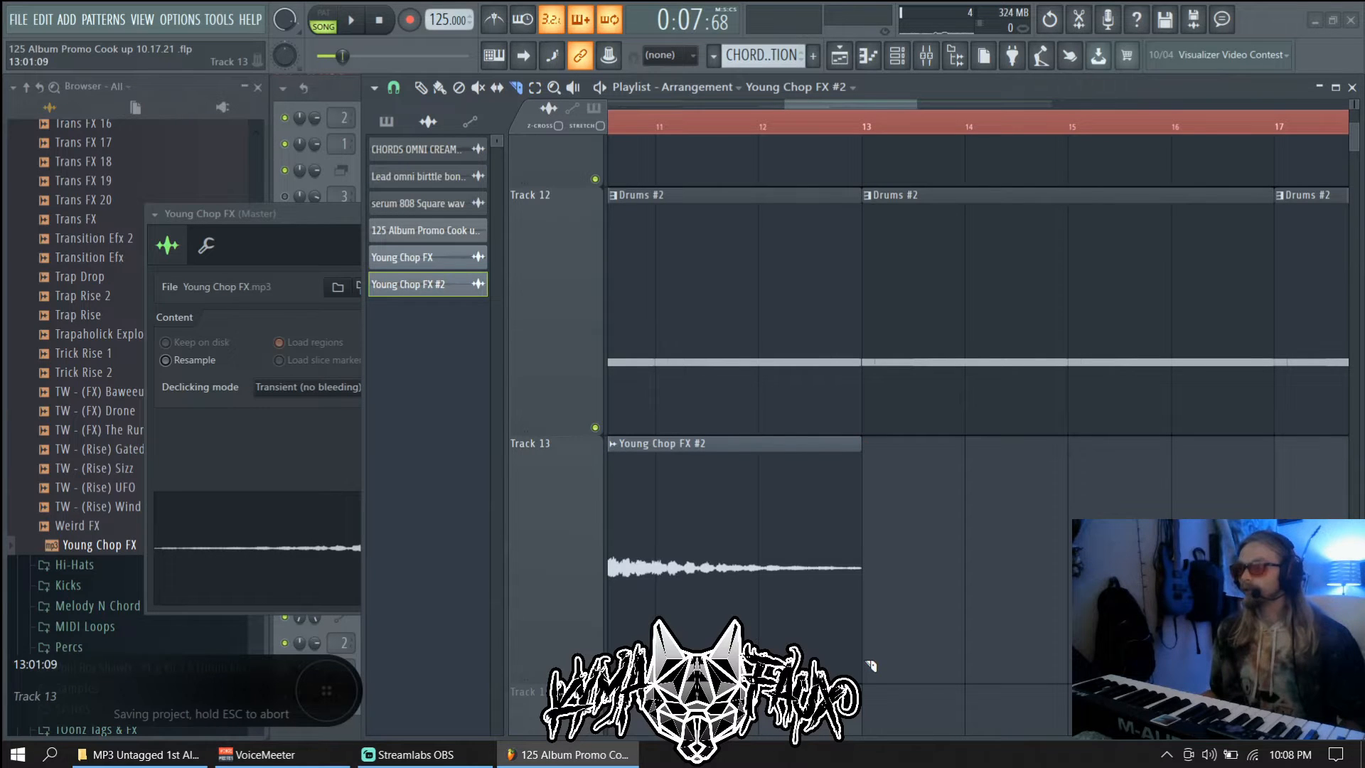
pyautogui.scroll(-2, 880, 596)
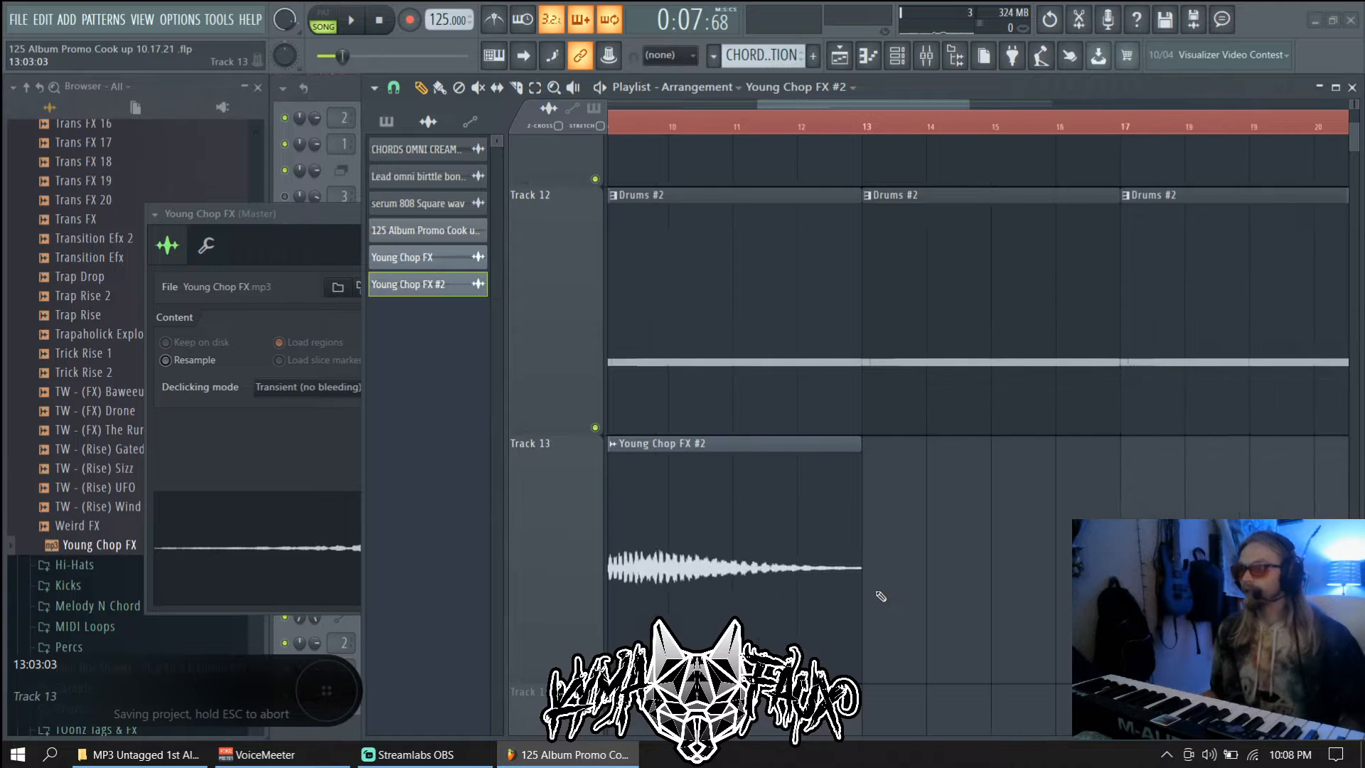
pyautogui.scroll(-5, 880, 596)
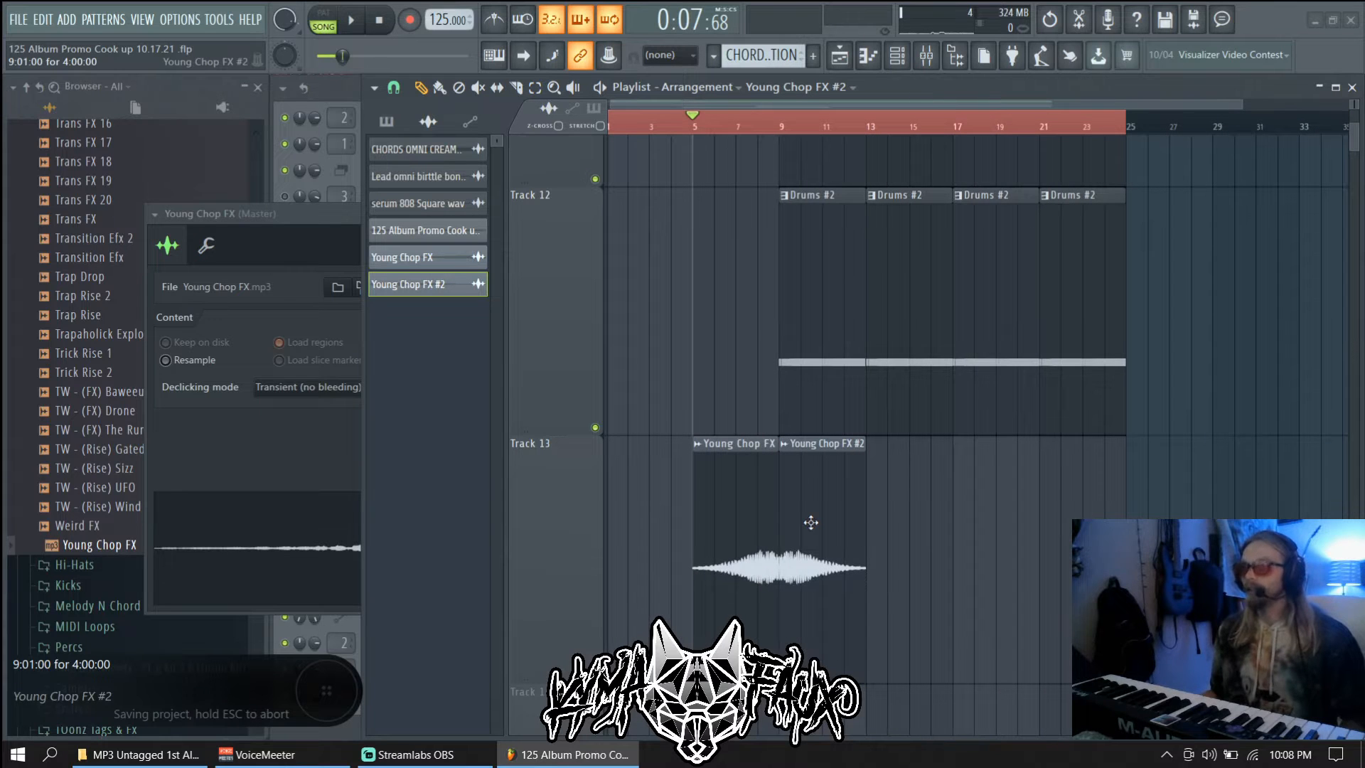
pyautogui.press('space')
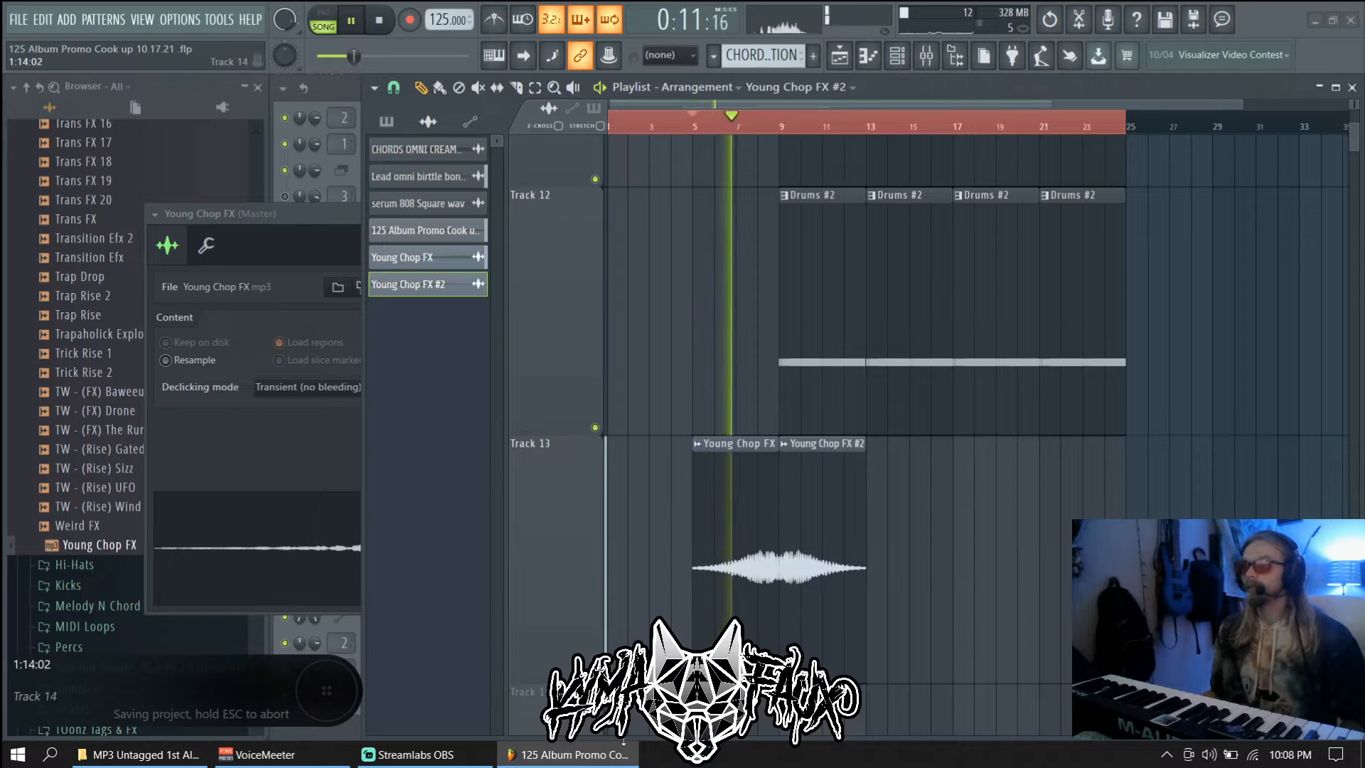
pyautogui.moveTo(601, 761)
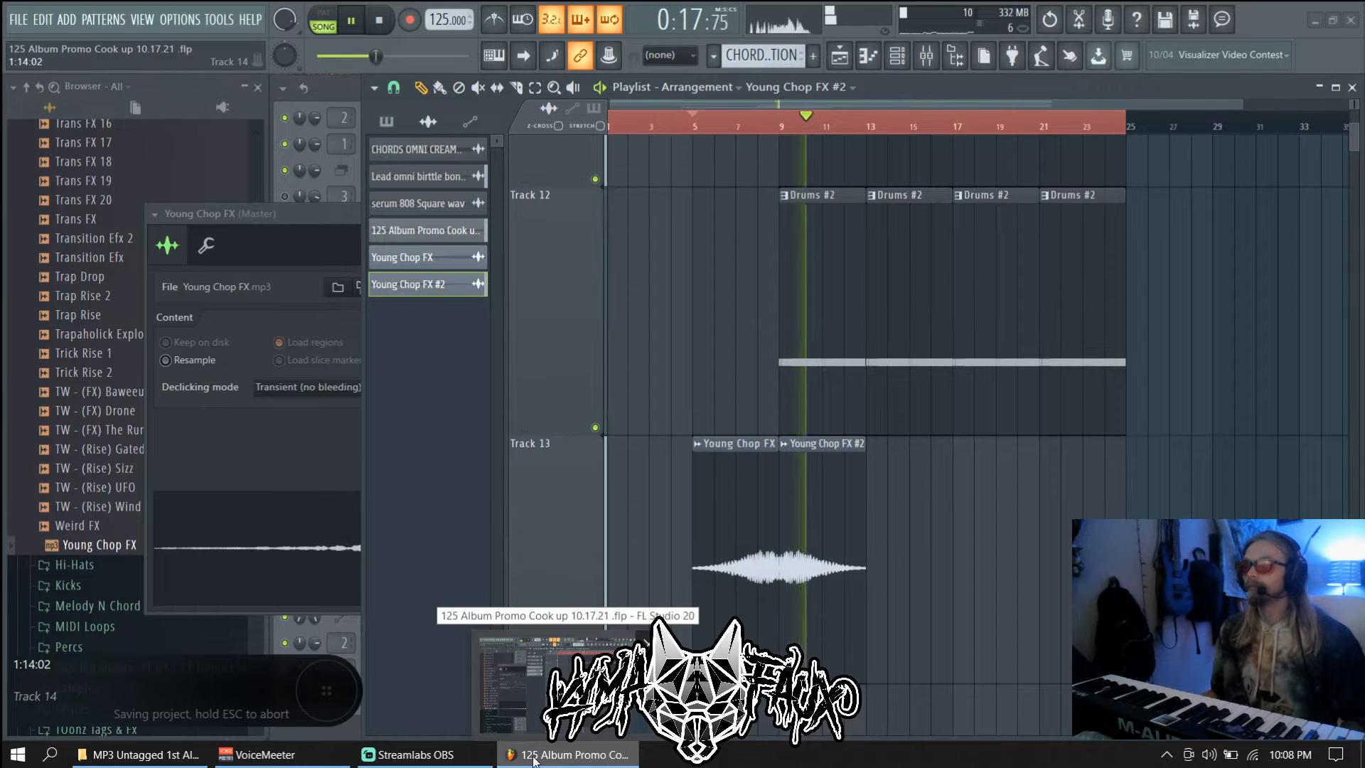
pyautogui.moveTo(466, 759)
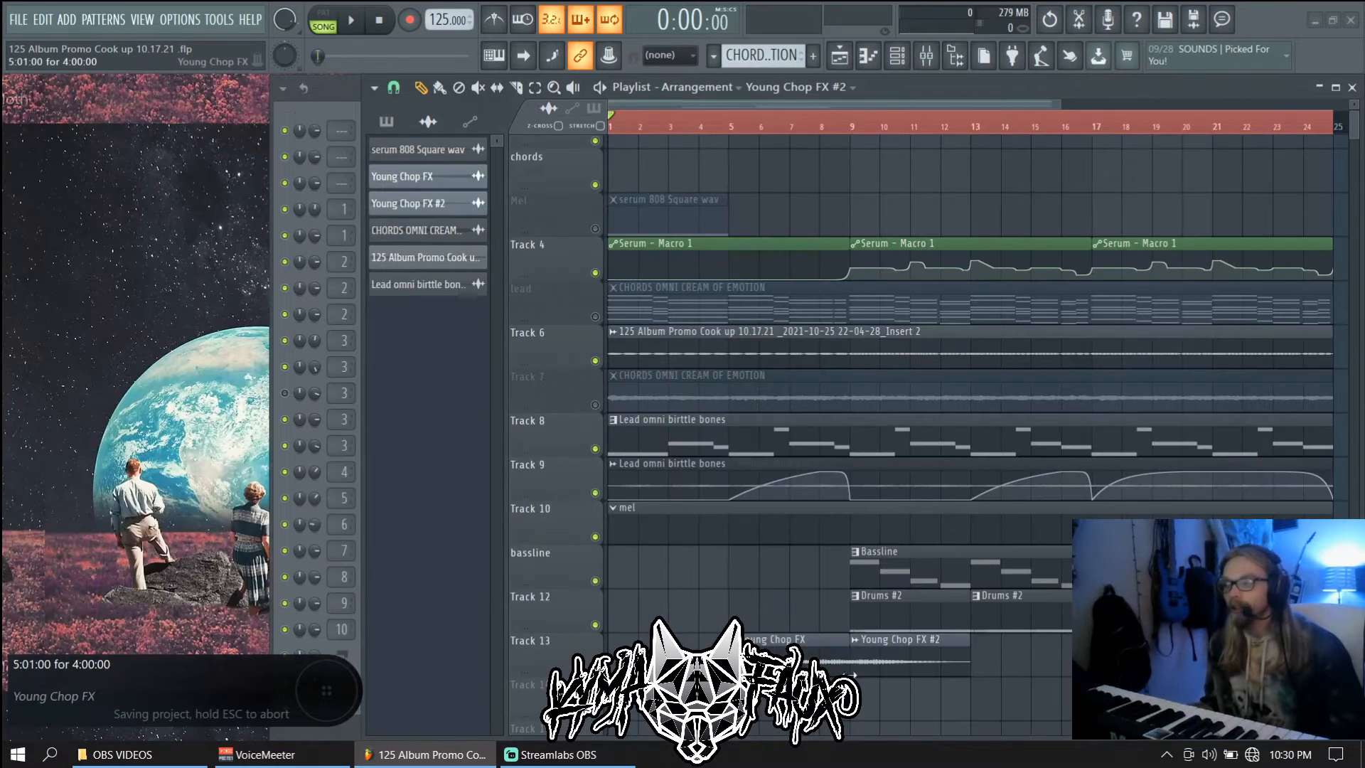
# Open the Young Chop FX #2 sample in the Edison audio editor
pyautogui.doubleClick(880, 661)
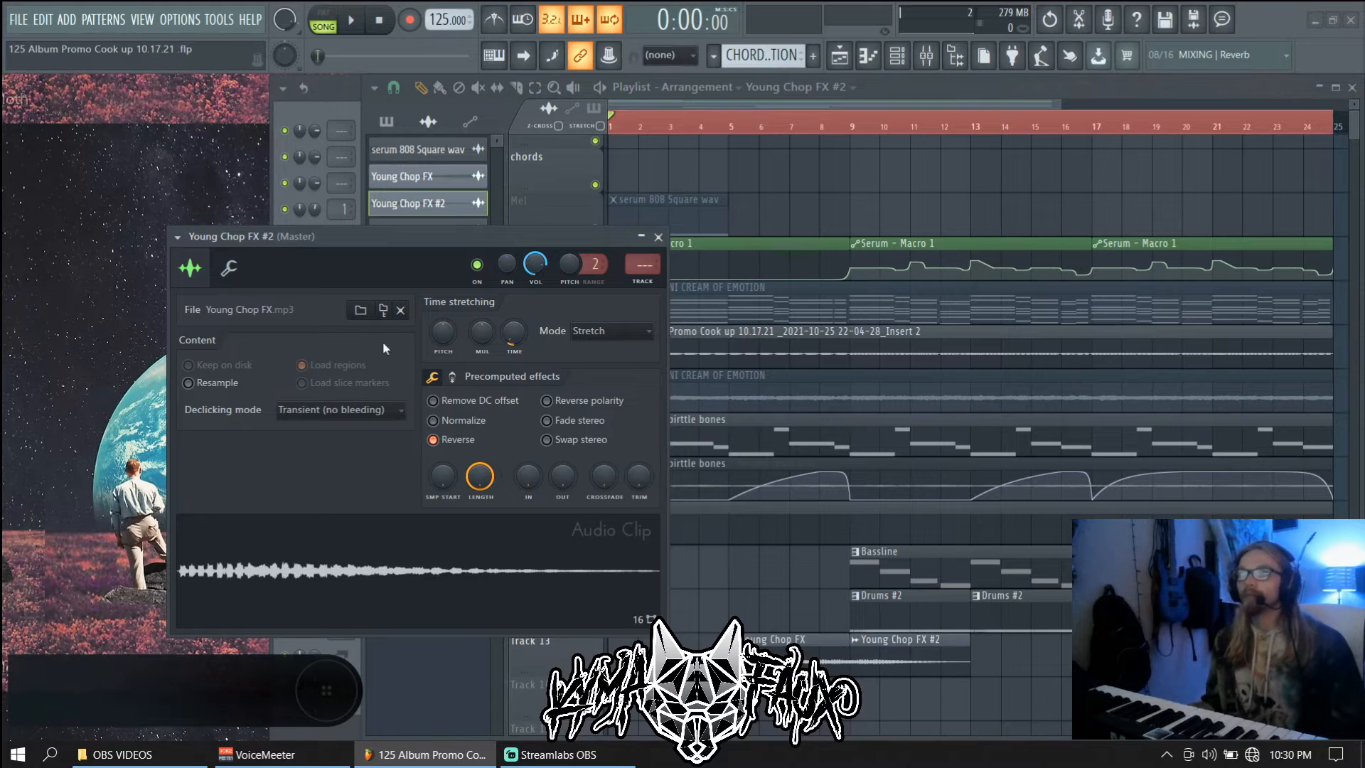
pyautogui.rightClick(384, 547)
pyautogui.click(385, 545)
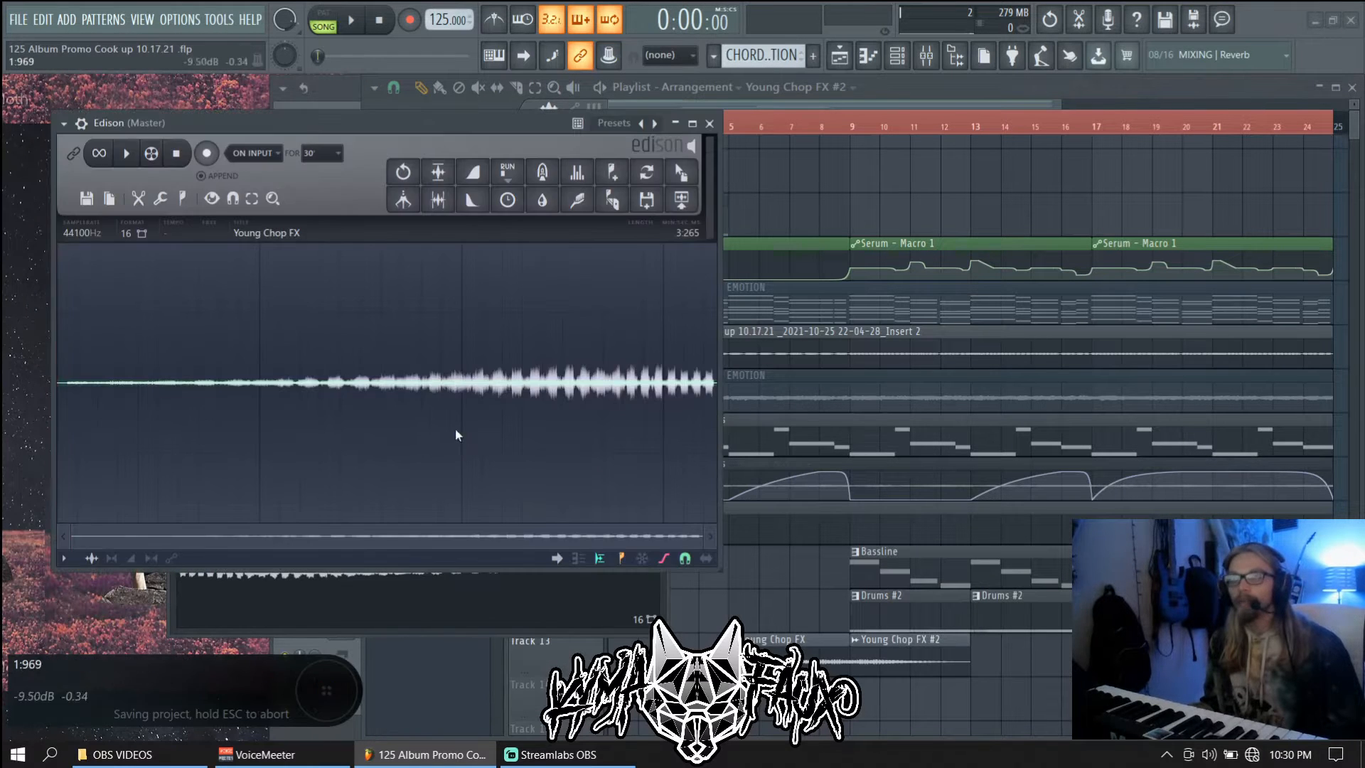
pyautogui.rightClick(456, 386)
pyautogui.click(431, 377)
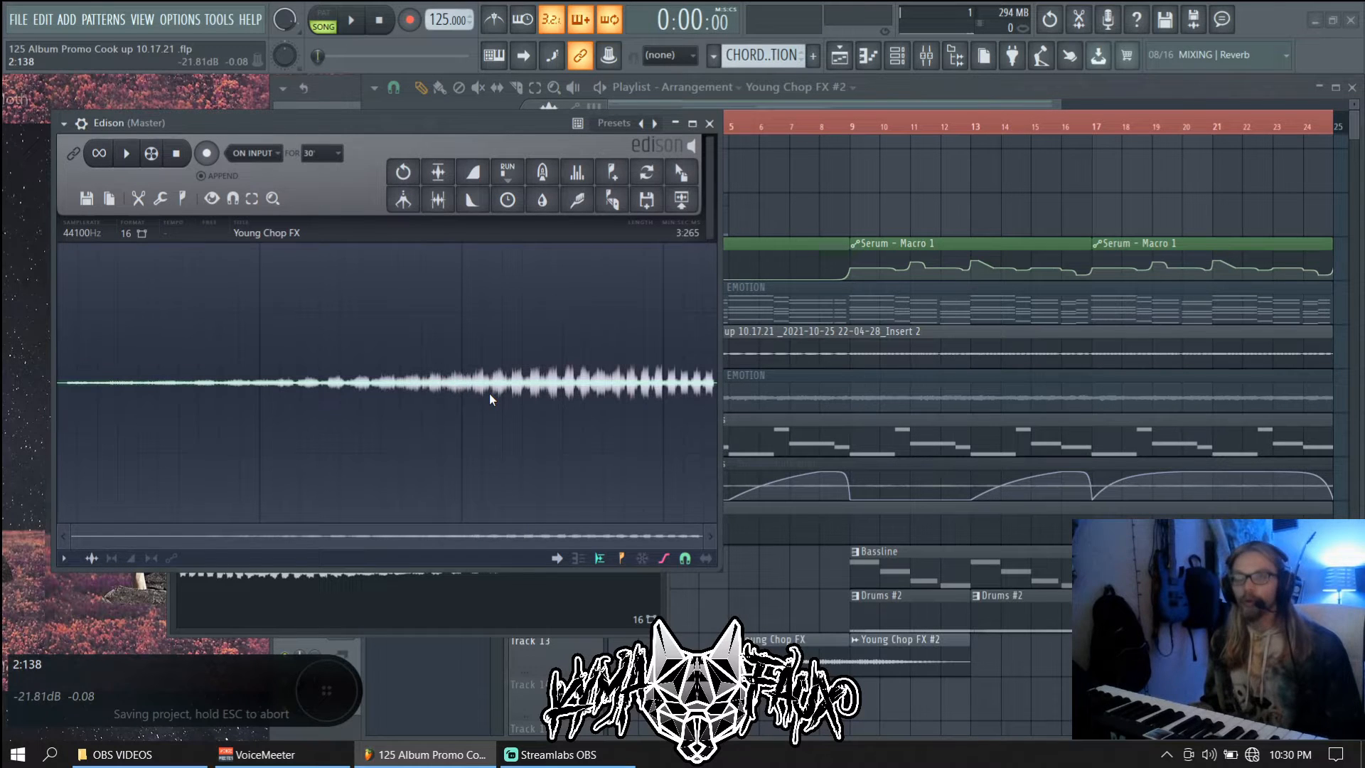
# Select the whole sample, normalize it, and maximize Edison full-screen
pyautogui.hotkey('ctrl', 'a')
pyautogui.hotkey('ctrl', 'n')
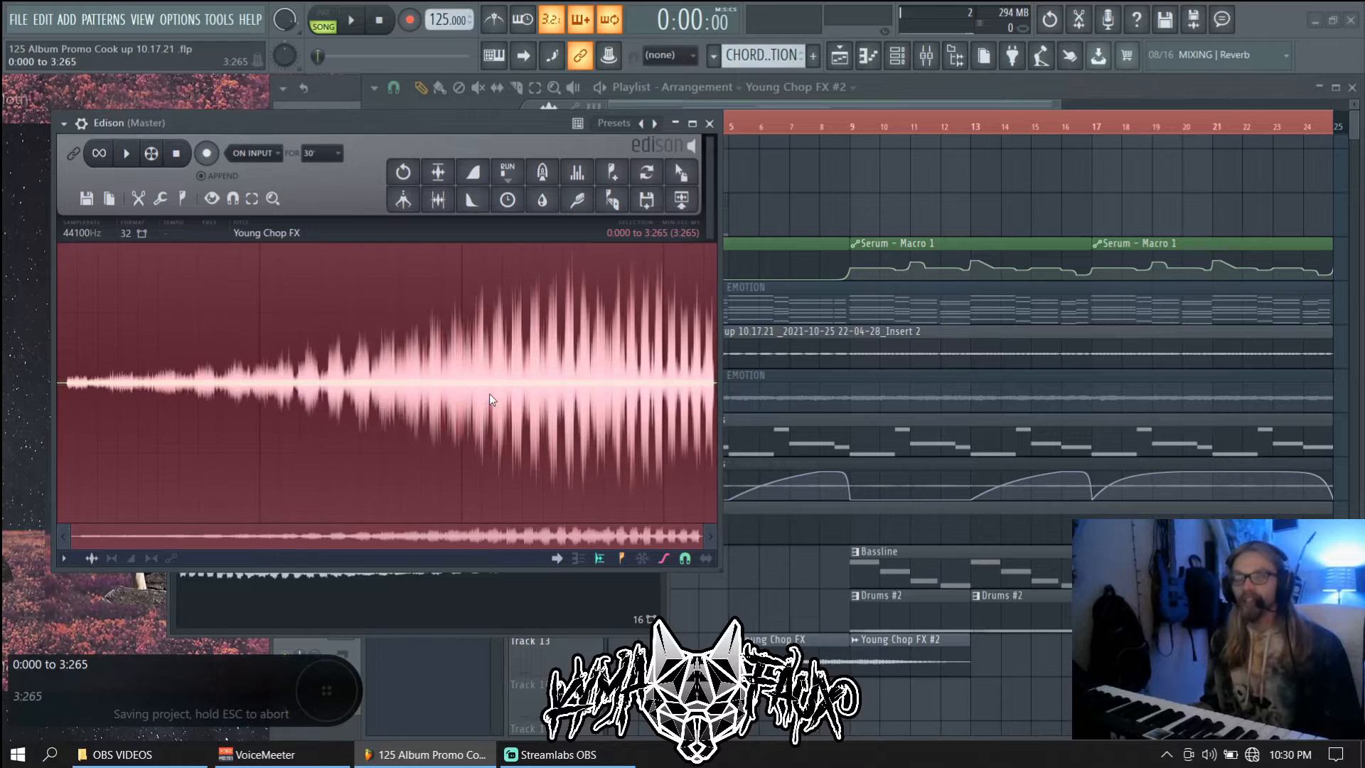
pyautogui.scroll(5, 536, 375)
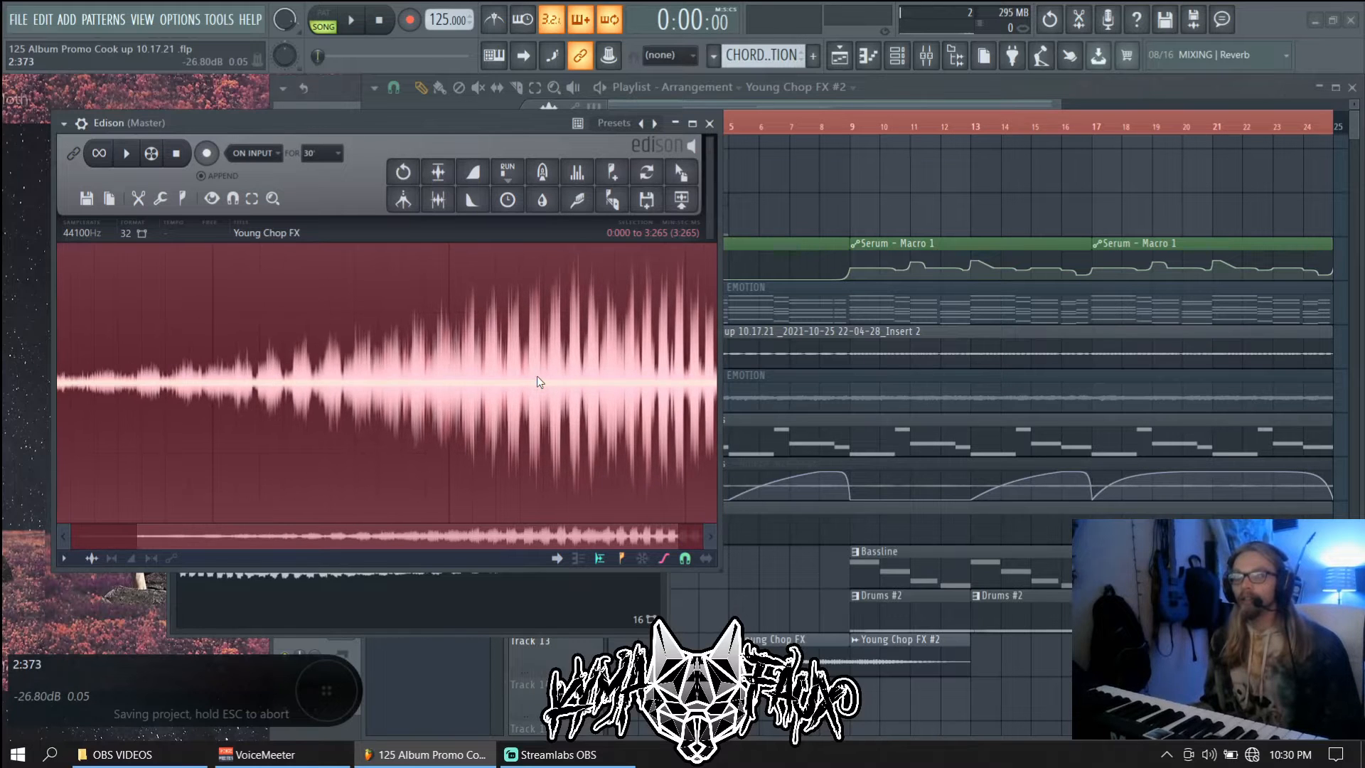
pyautogui.scroll(6, 536, 375)
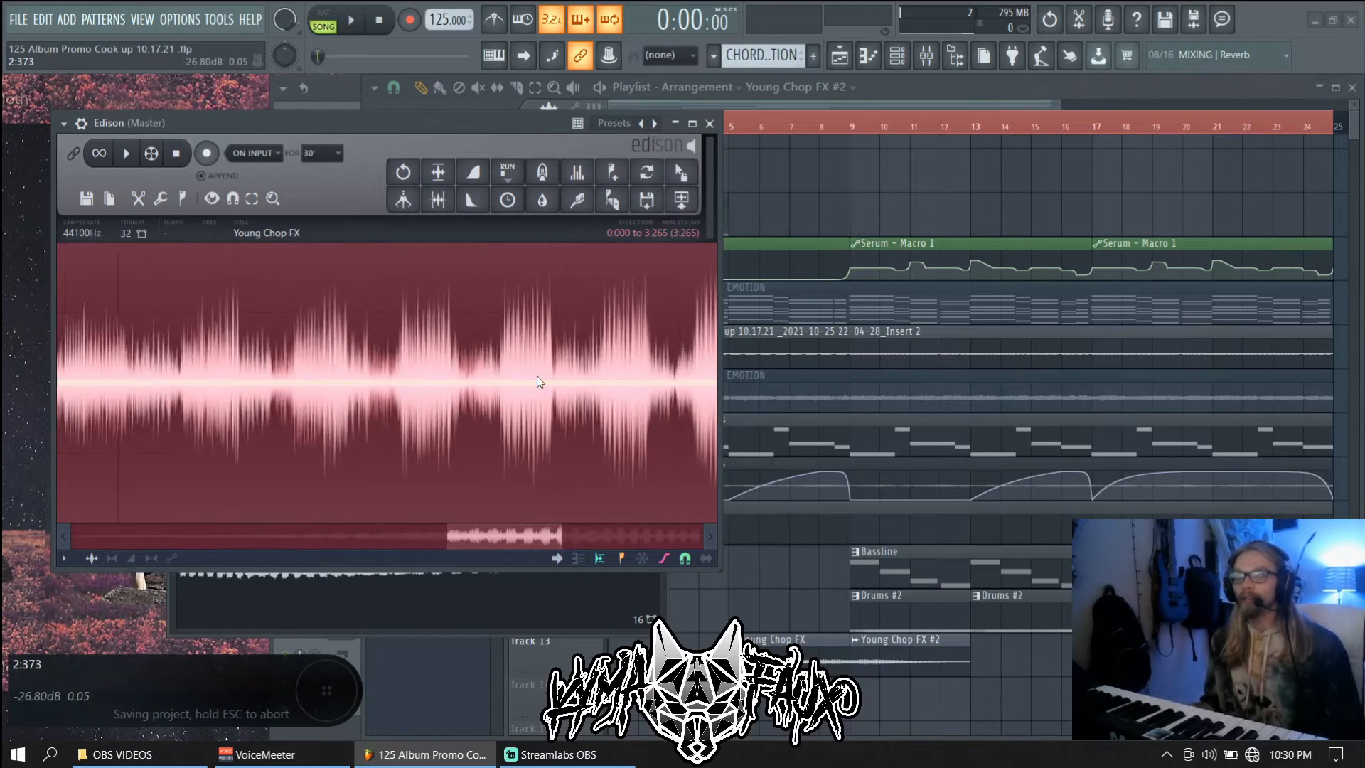
pyautogui.scroll(5, 523, 369)
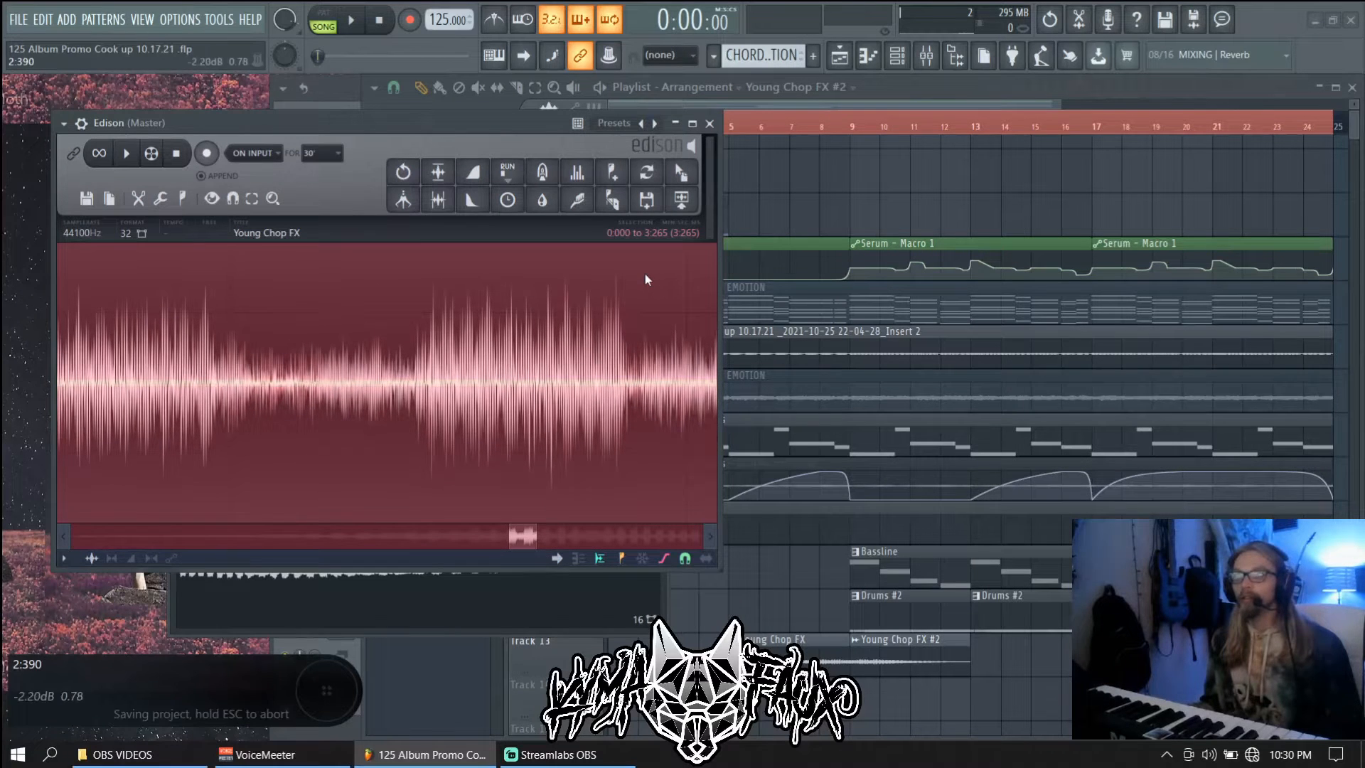
pyautogui.press('Return')
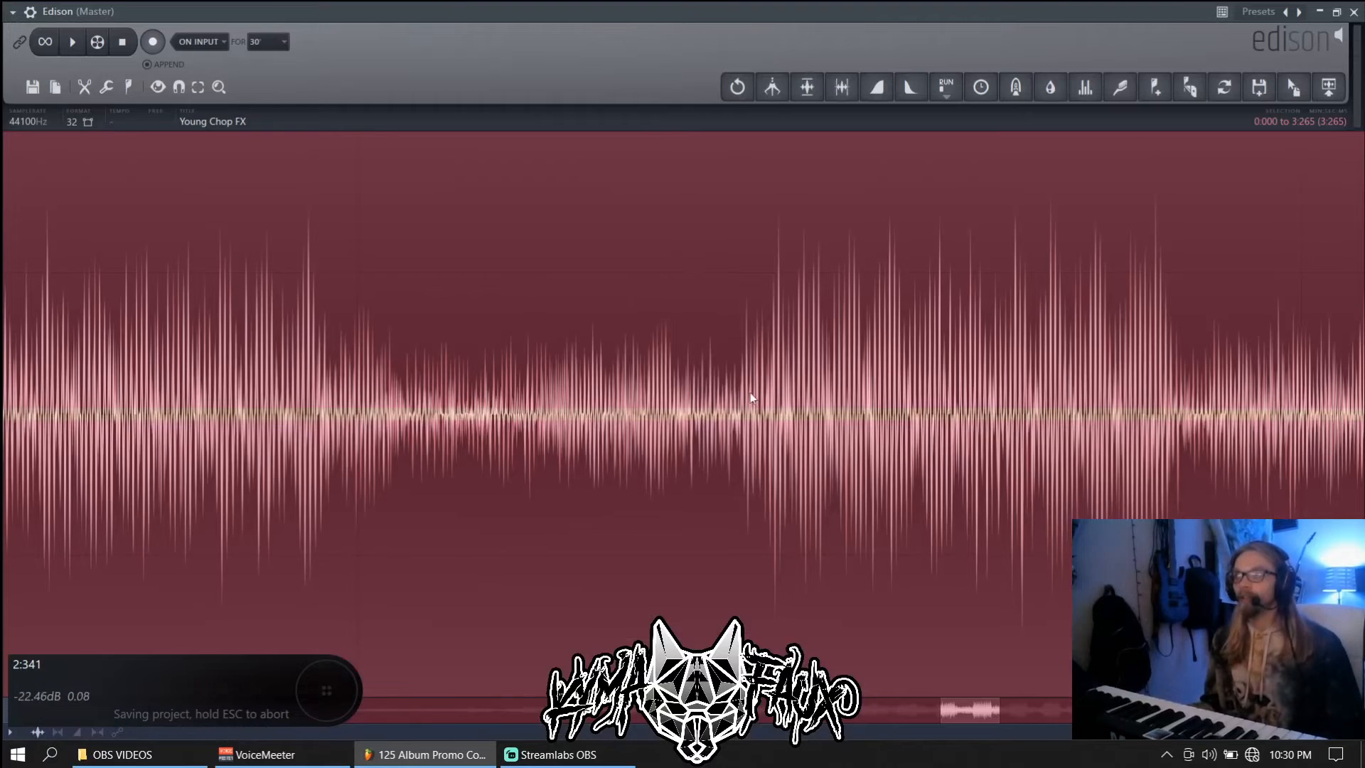
pyautogui.scroll(-4, 777, 409)
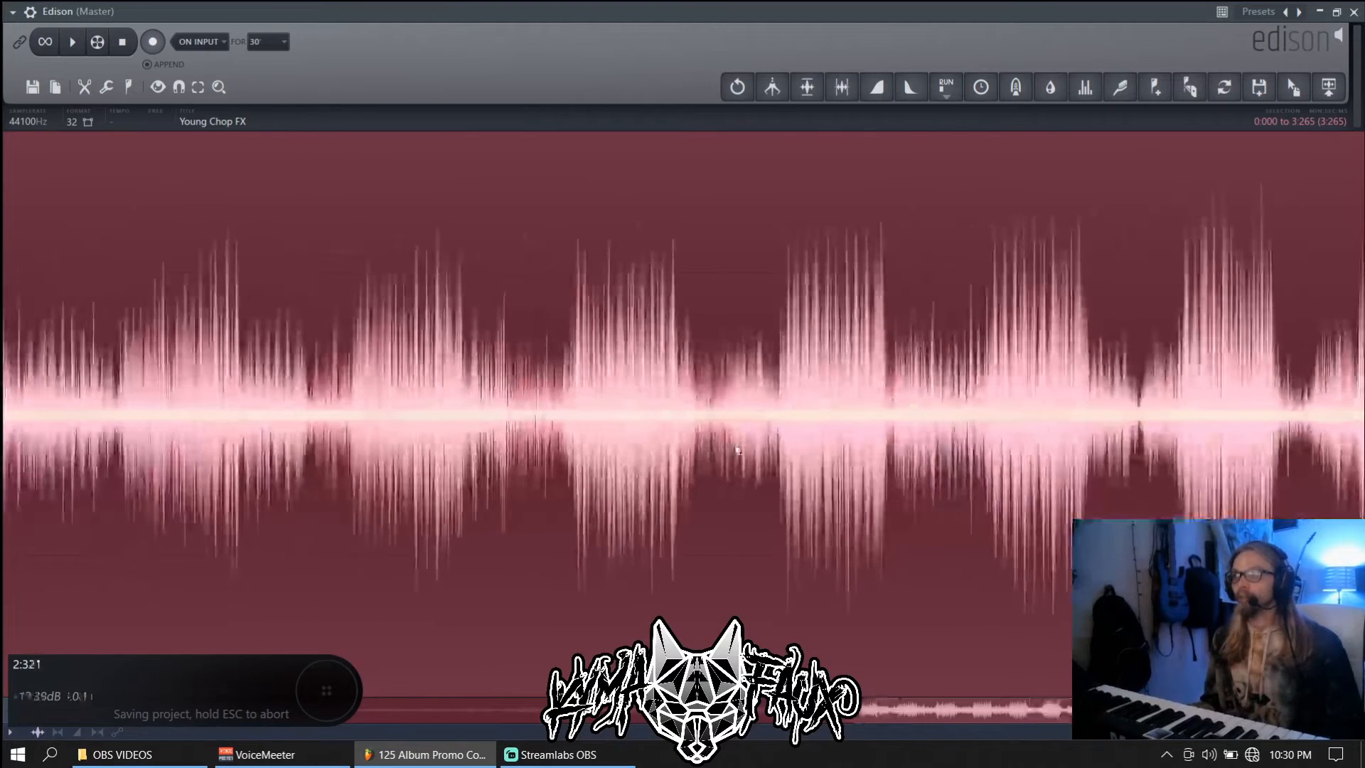
pyautogui.moveTo(918, 721); pyautogui.dragTo(508, 689)
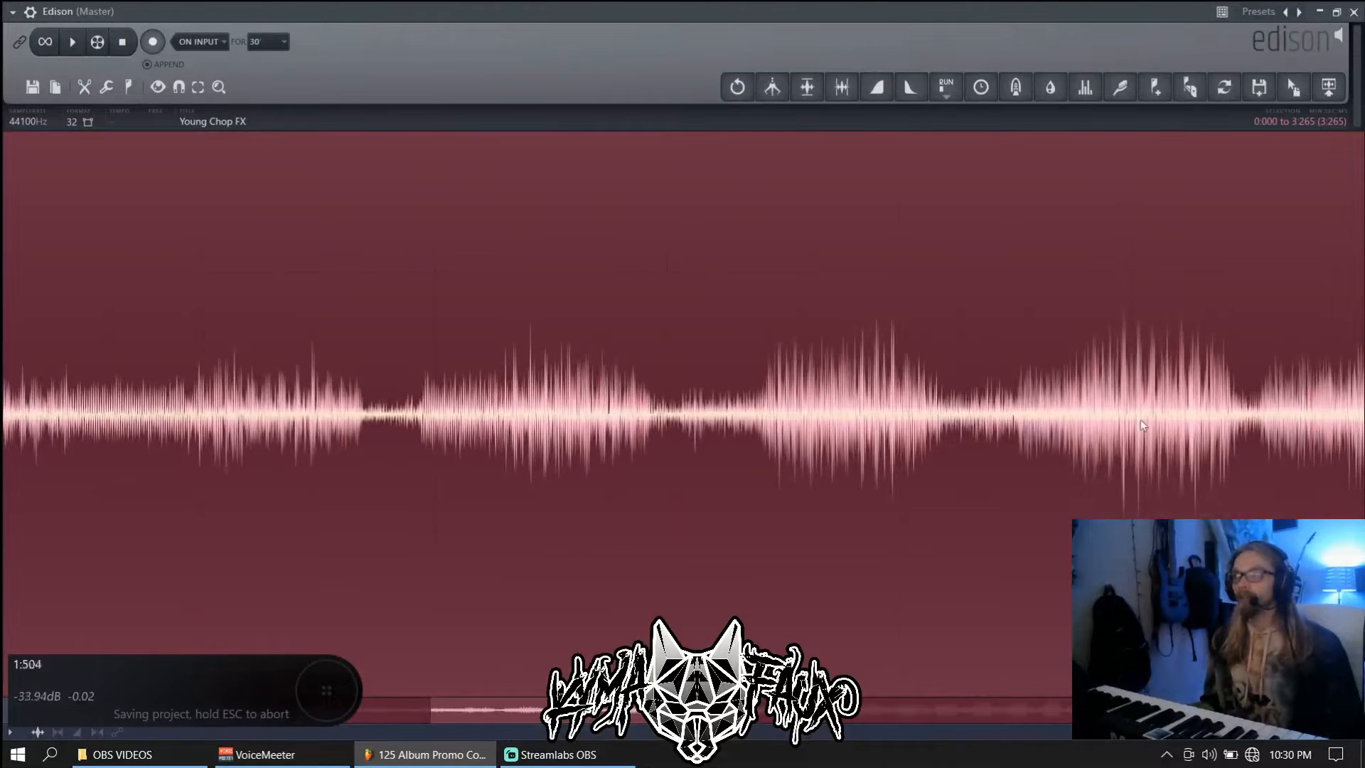
pyautogui.scroll(-5, 428, 585)
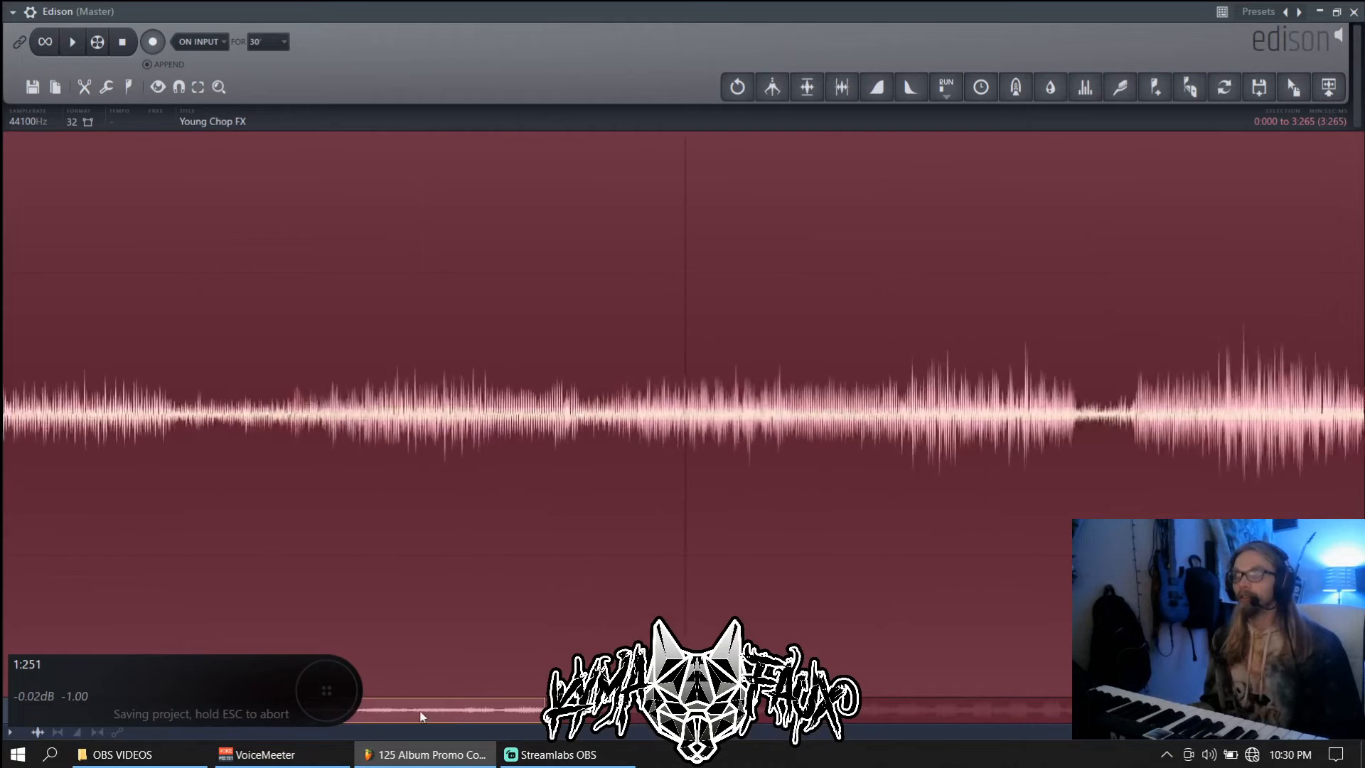
pyautogui.scroll(-3, 428, 586)
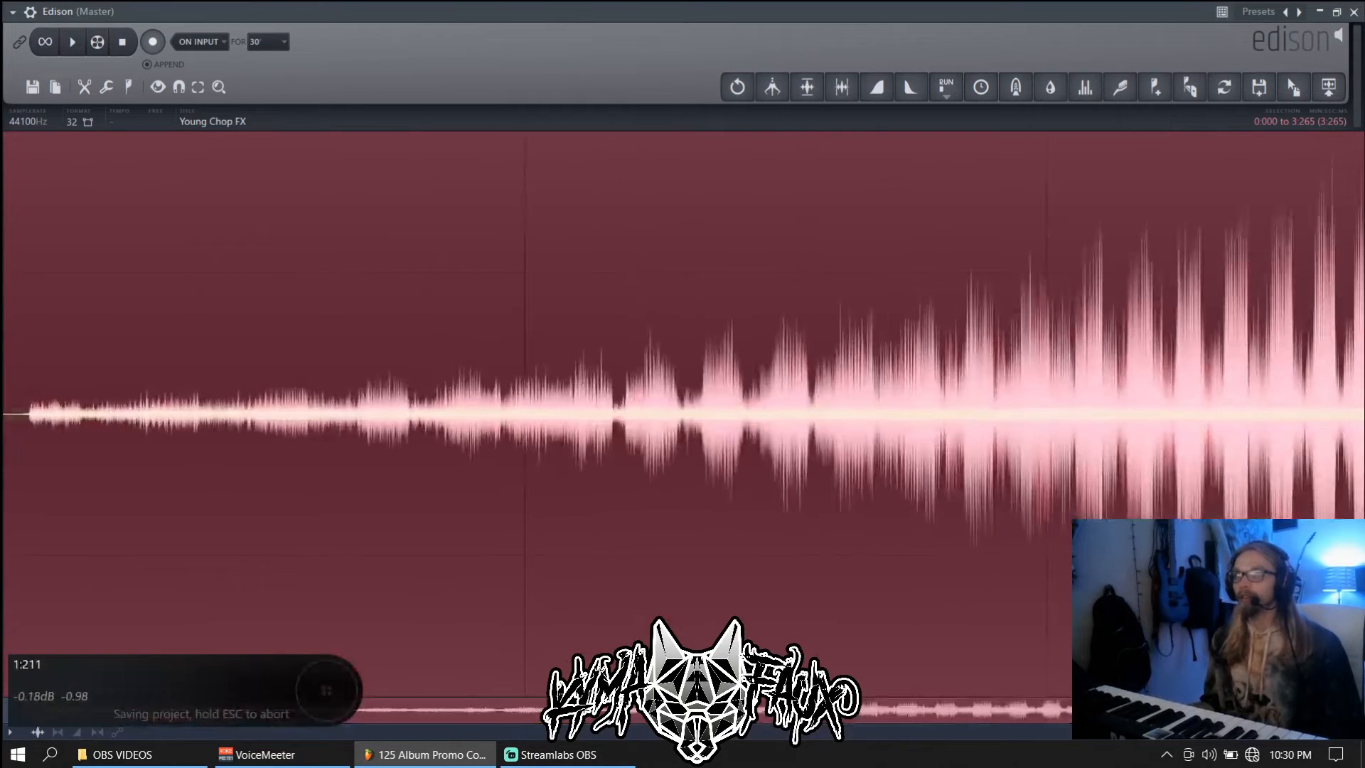
pyautogui.scroll(4, 621, 579)
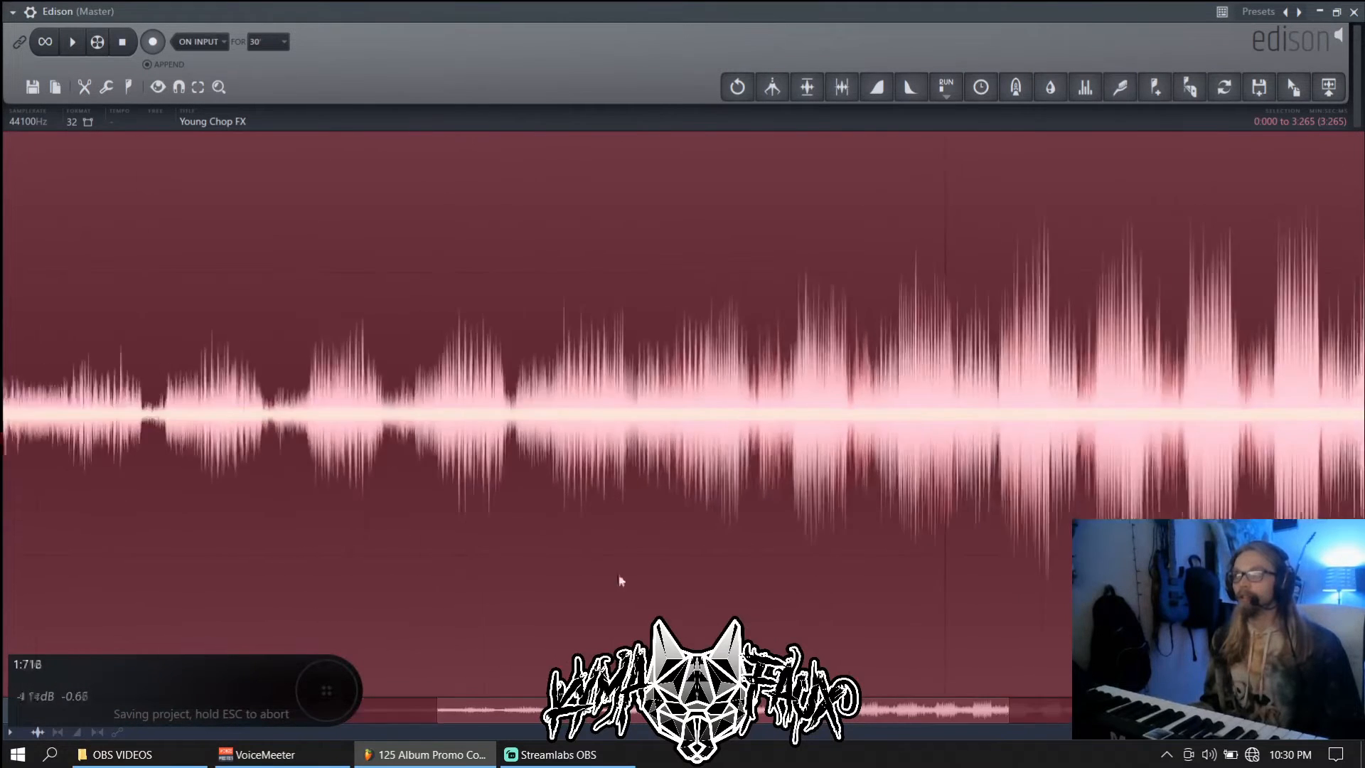
pyautogui.scroll(3, 370, 506)
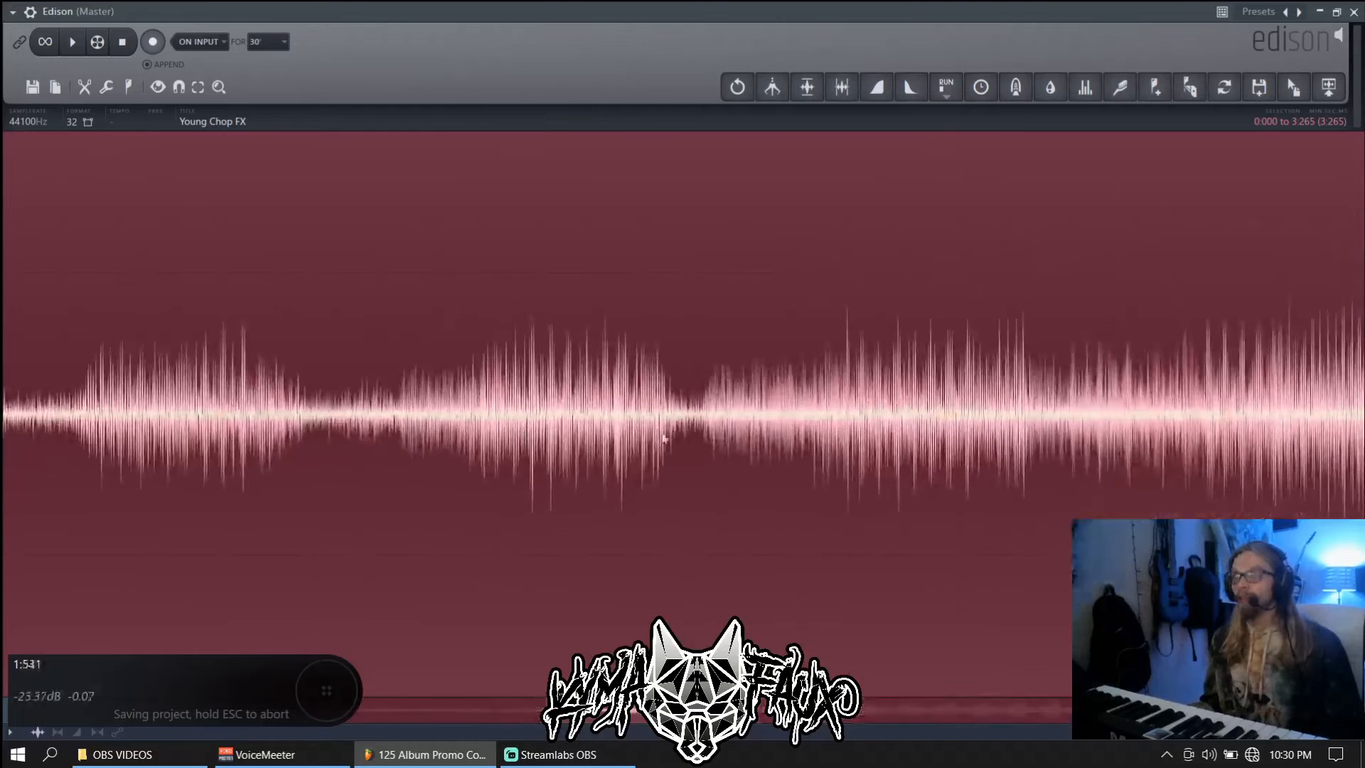
# Select a short waveform section and extend its start back to about 1:447
pyautogui.moveTo(688, 416); pyautogui.dragTo(659, 419)
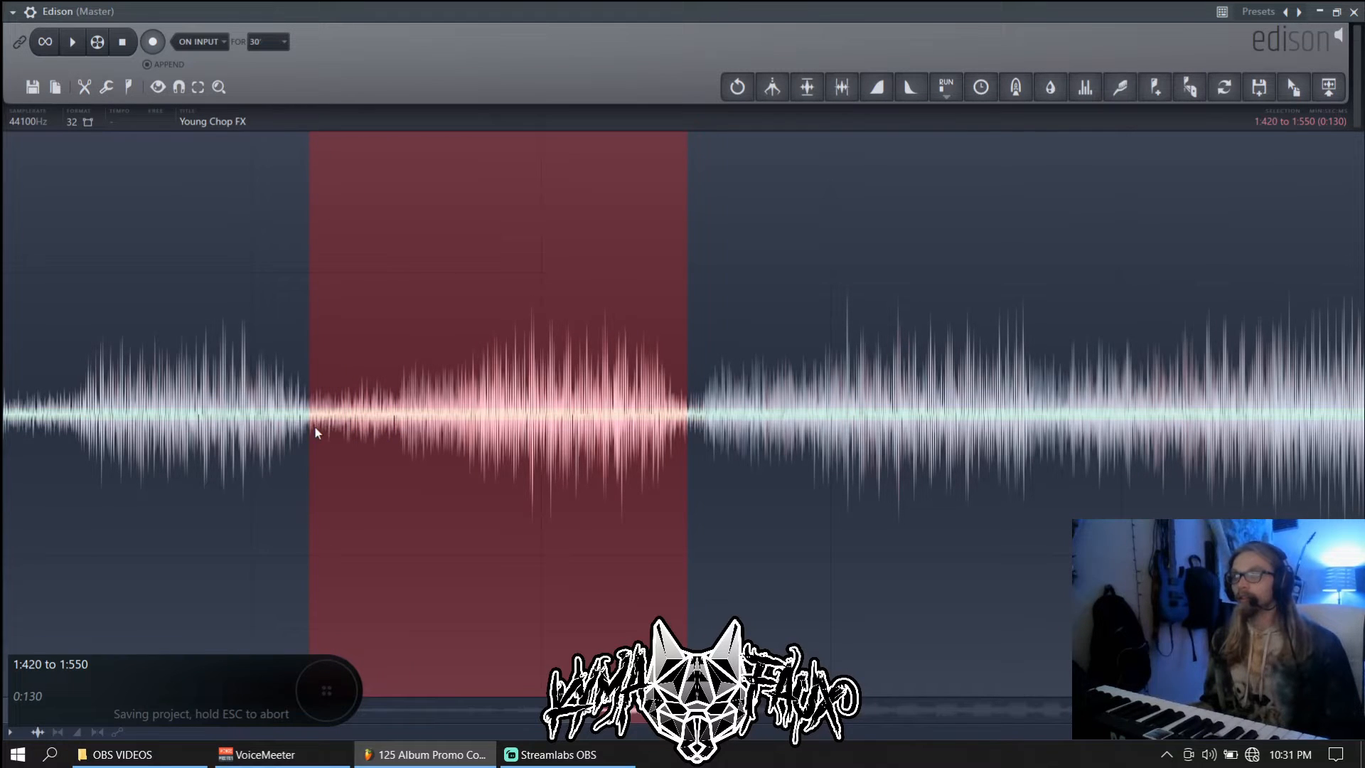
pyautogui.scroll(4, 315, 425)
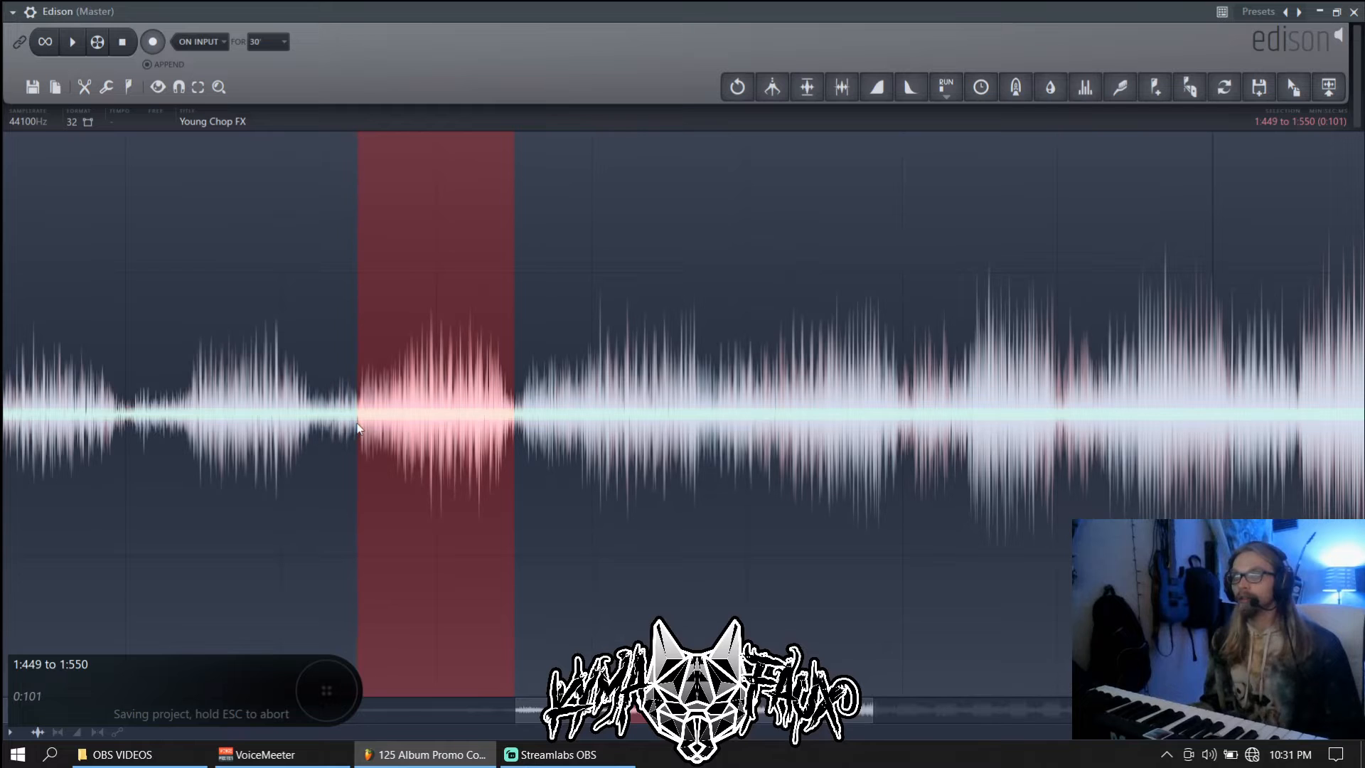
pyautogui.scroll(5, 351, 450)
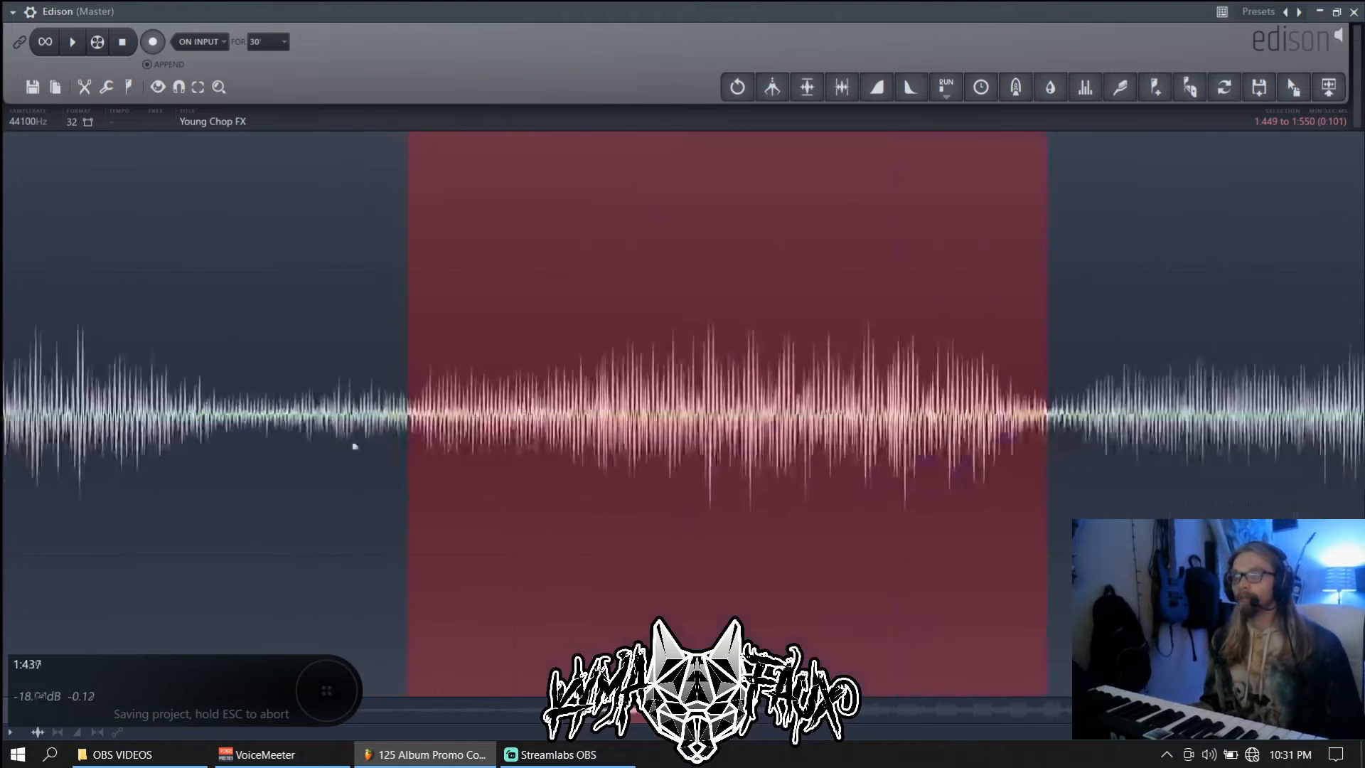
pyautogui.scroll(5, 502, 434)
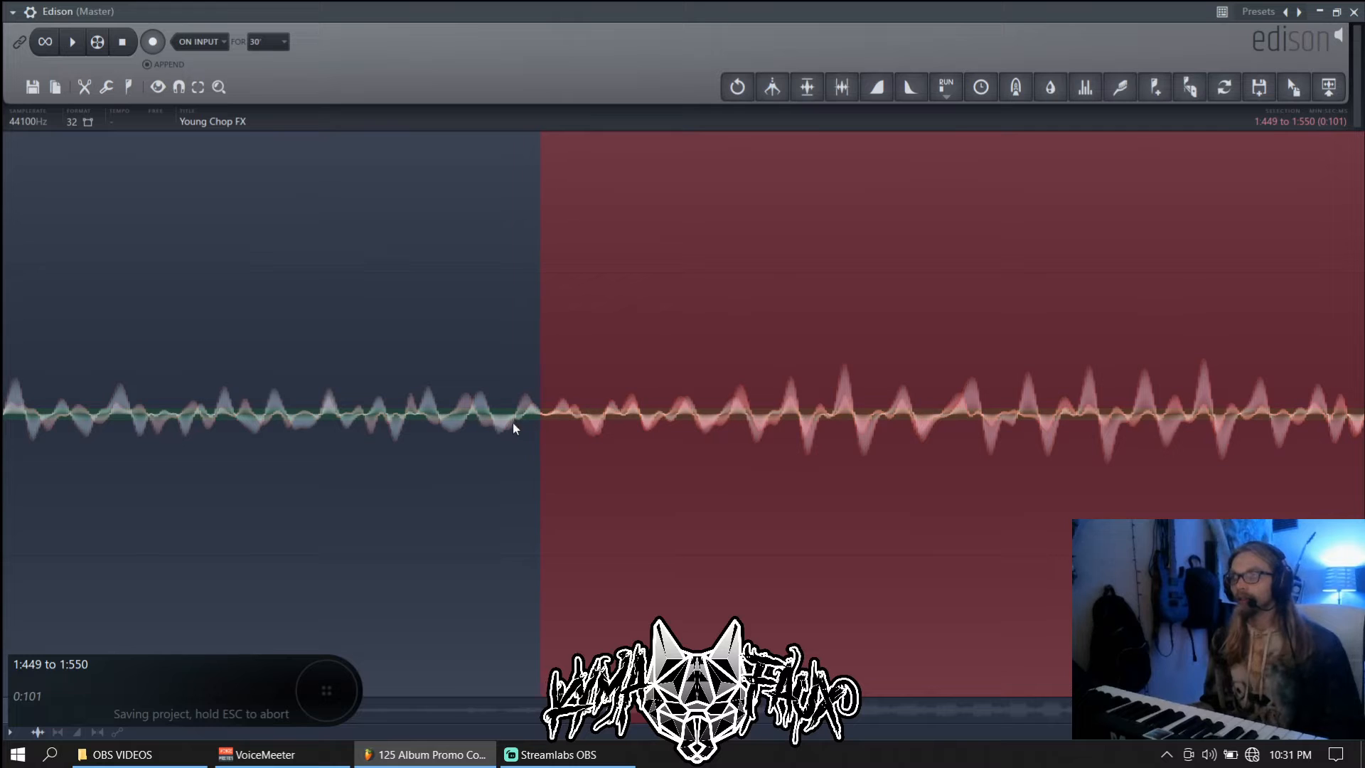
pyautogui.moveTo(542, 425); pyautogui.dragTo(346, 424)
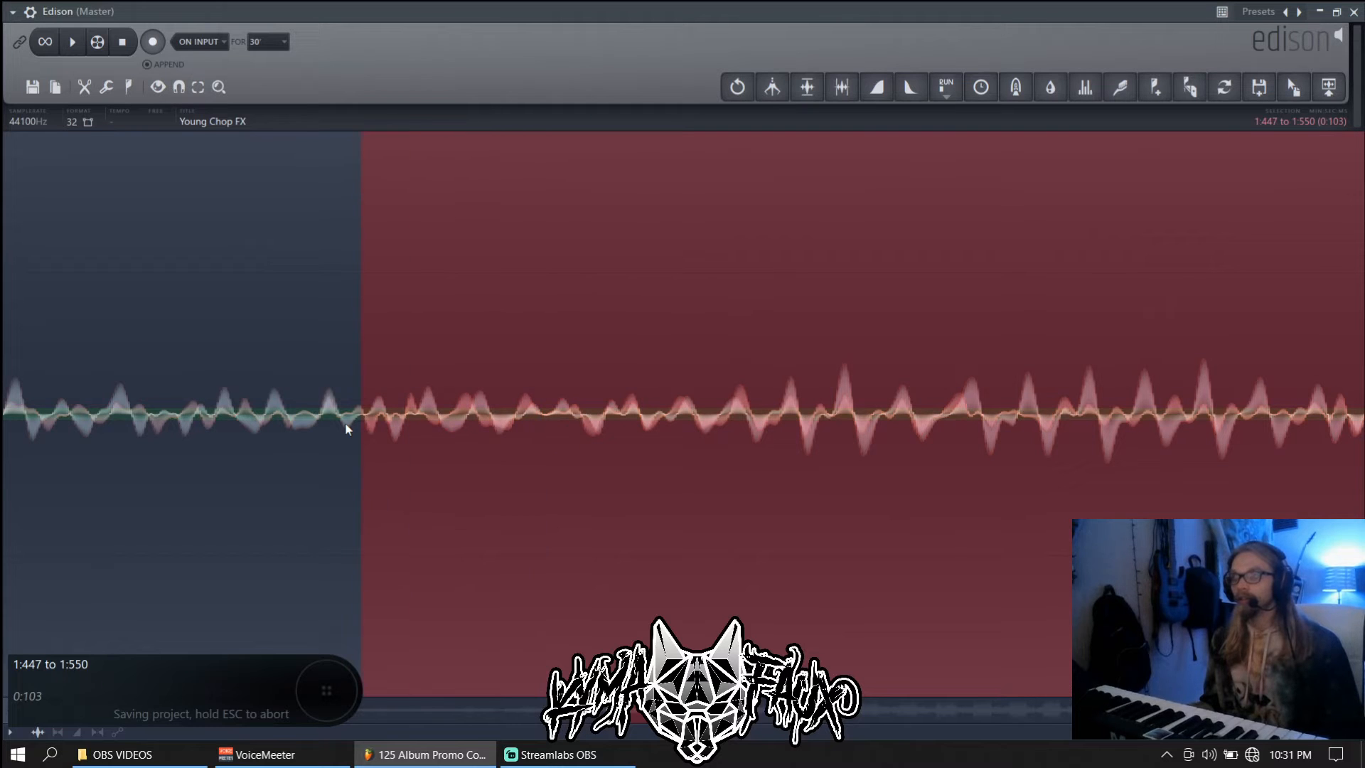
pyautogui.scroll(-5, 448, 428)
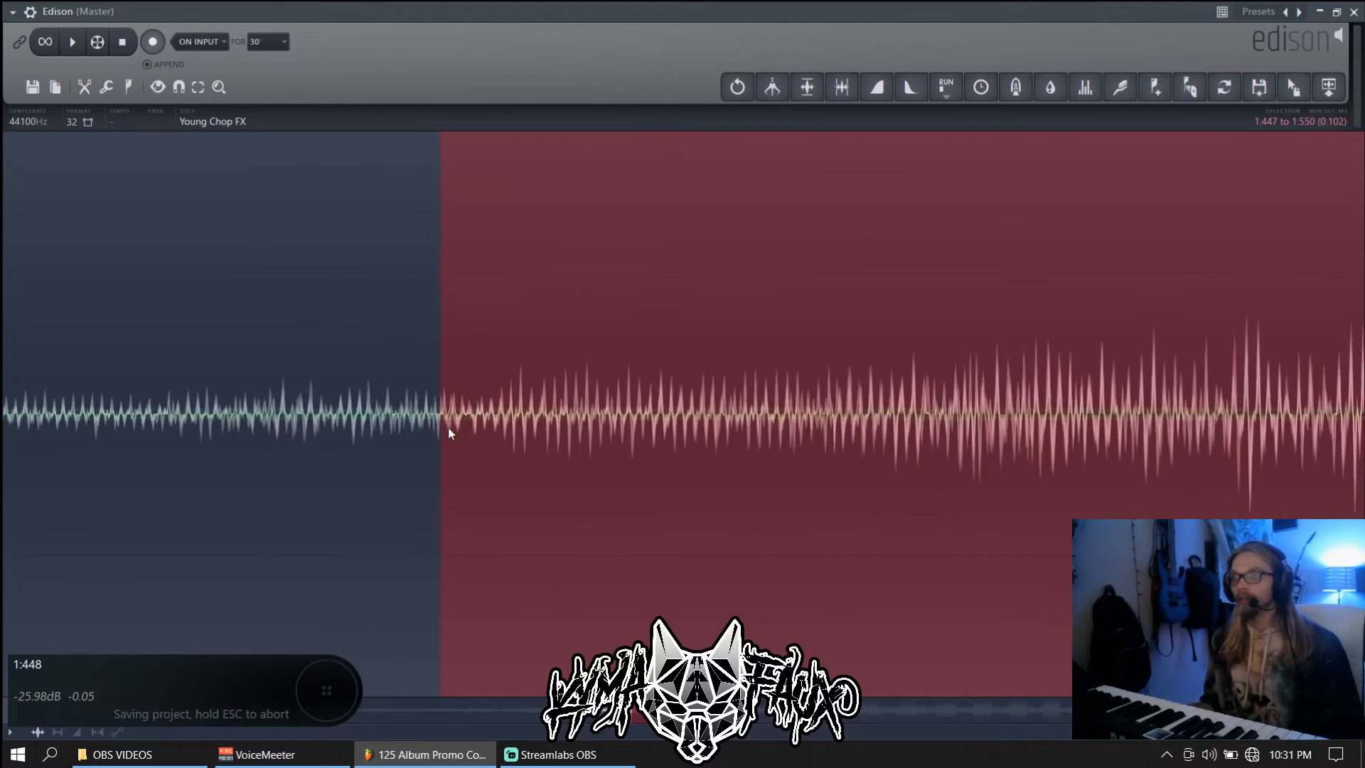
pyautogui.scroll(5, 447, 429)
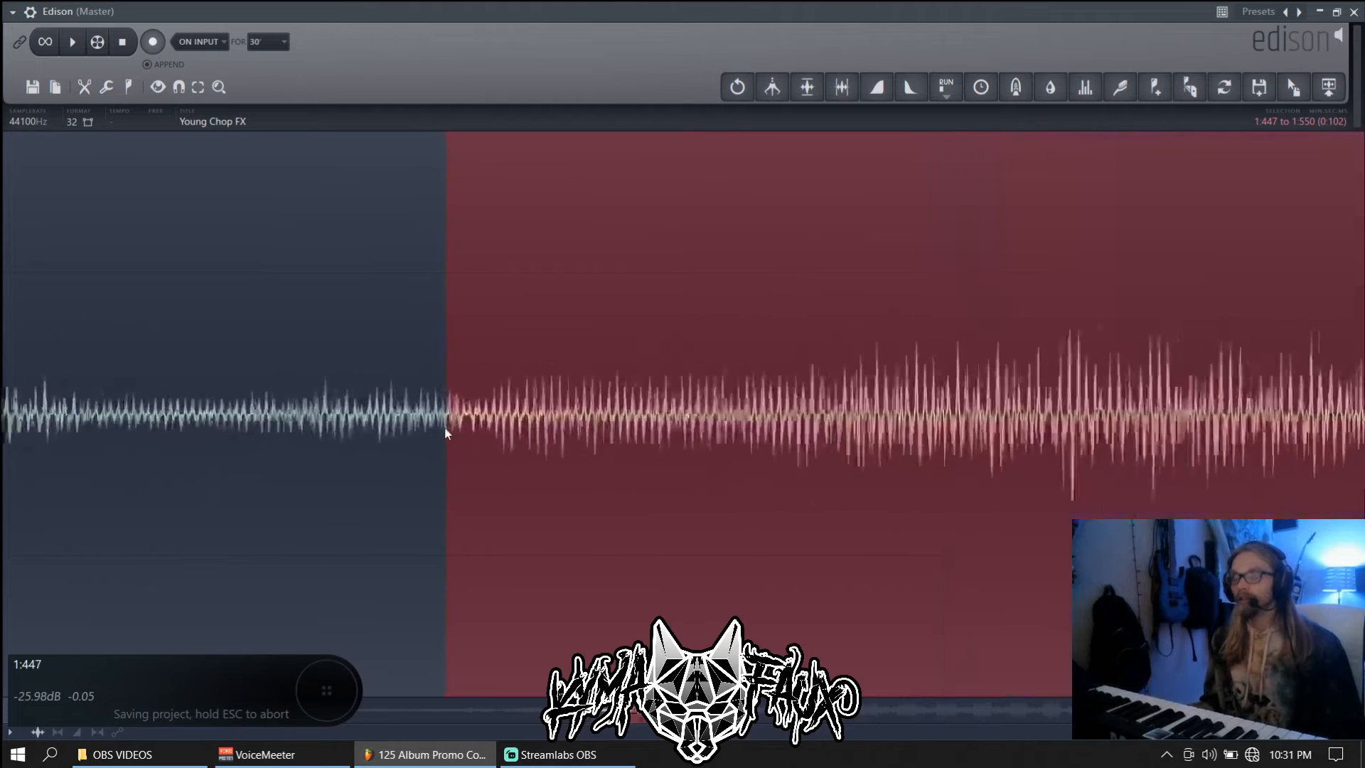
# Fine-tune the selection to run from 1:449 to 1:550
pyautogui.moveTo(448, 430); pyautogui.dragTo(483, 430)
pyautogui.scroll(6, 483, 429)
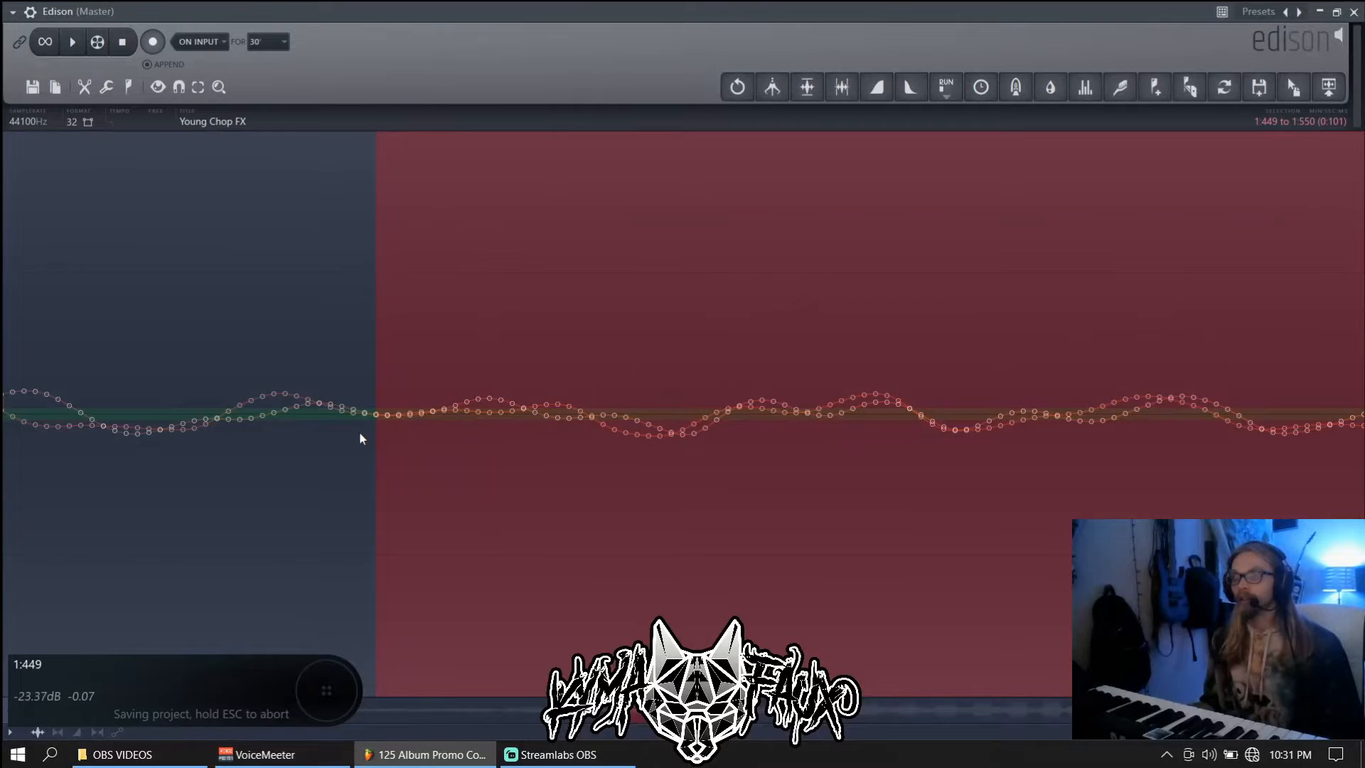
pyautogui.scroll(-6, 359, 431)
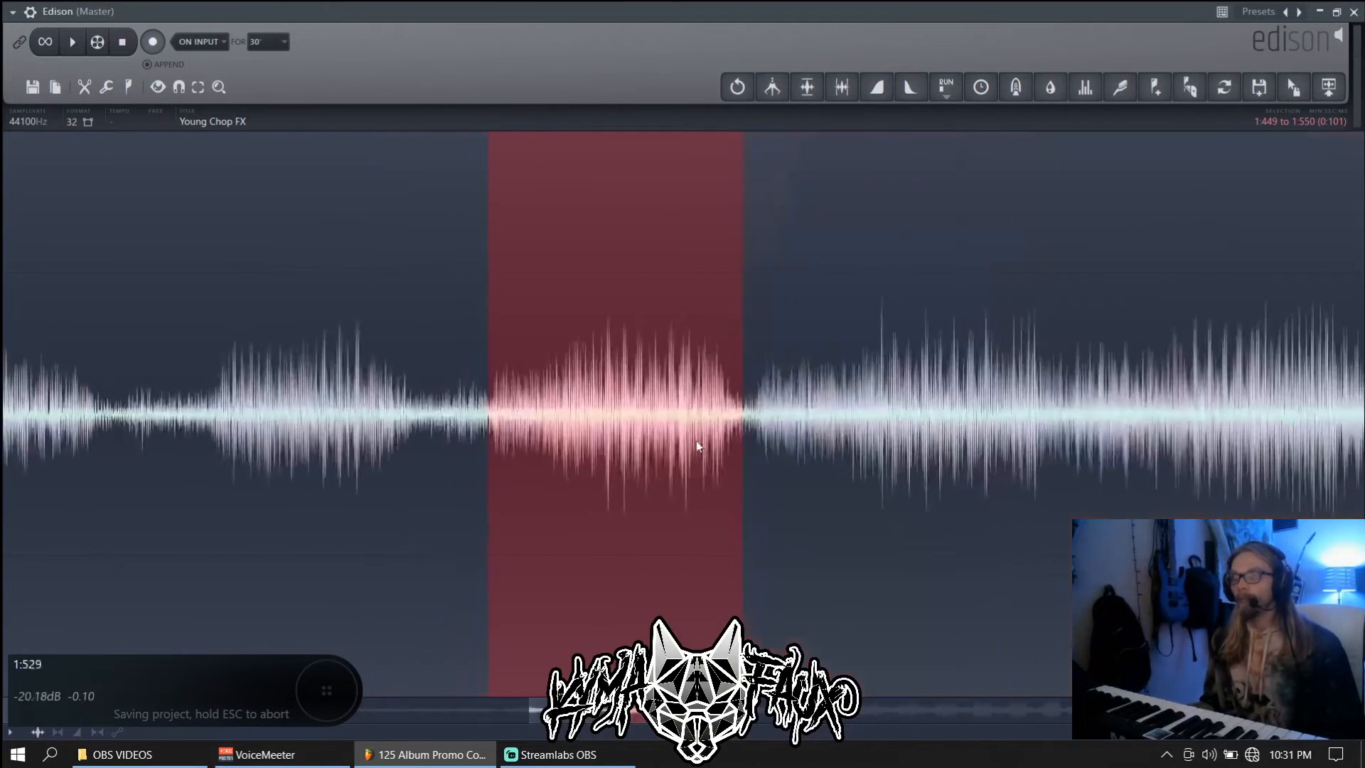
pyautogui.scroll(6, 698, 446)
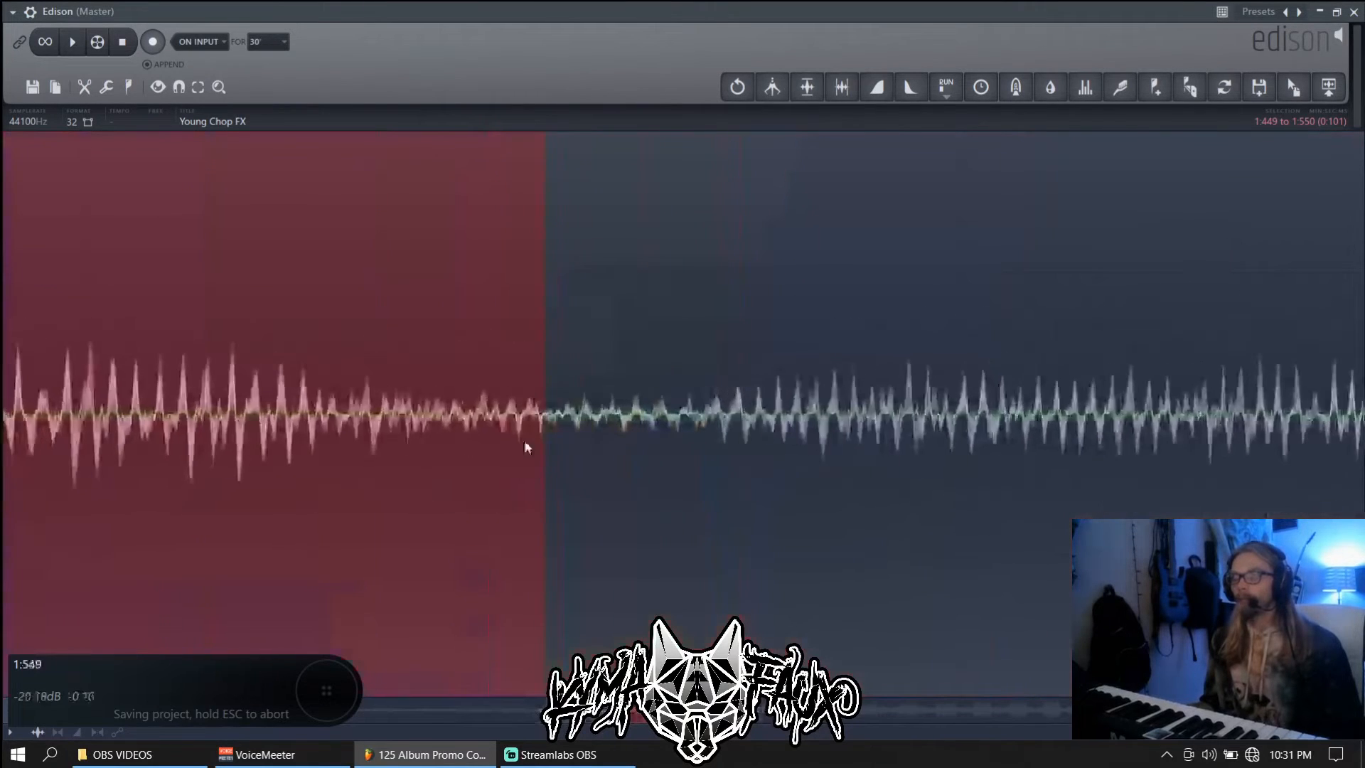
pyautogui.scroll(3, 517, 441)
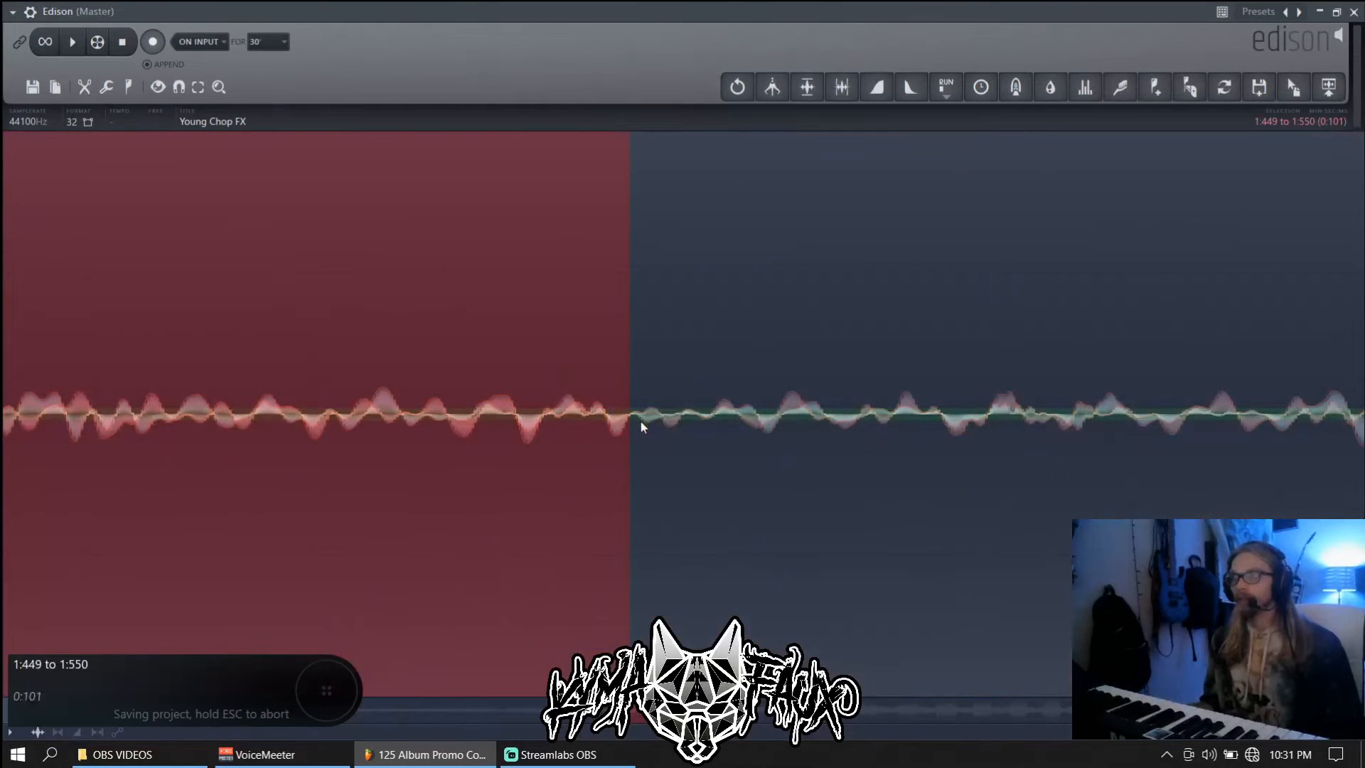
pyautogui.scroll(-6, 613, 429)
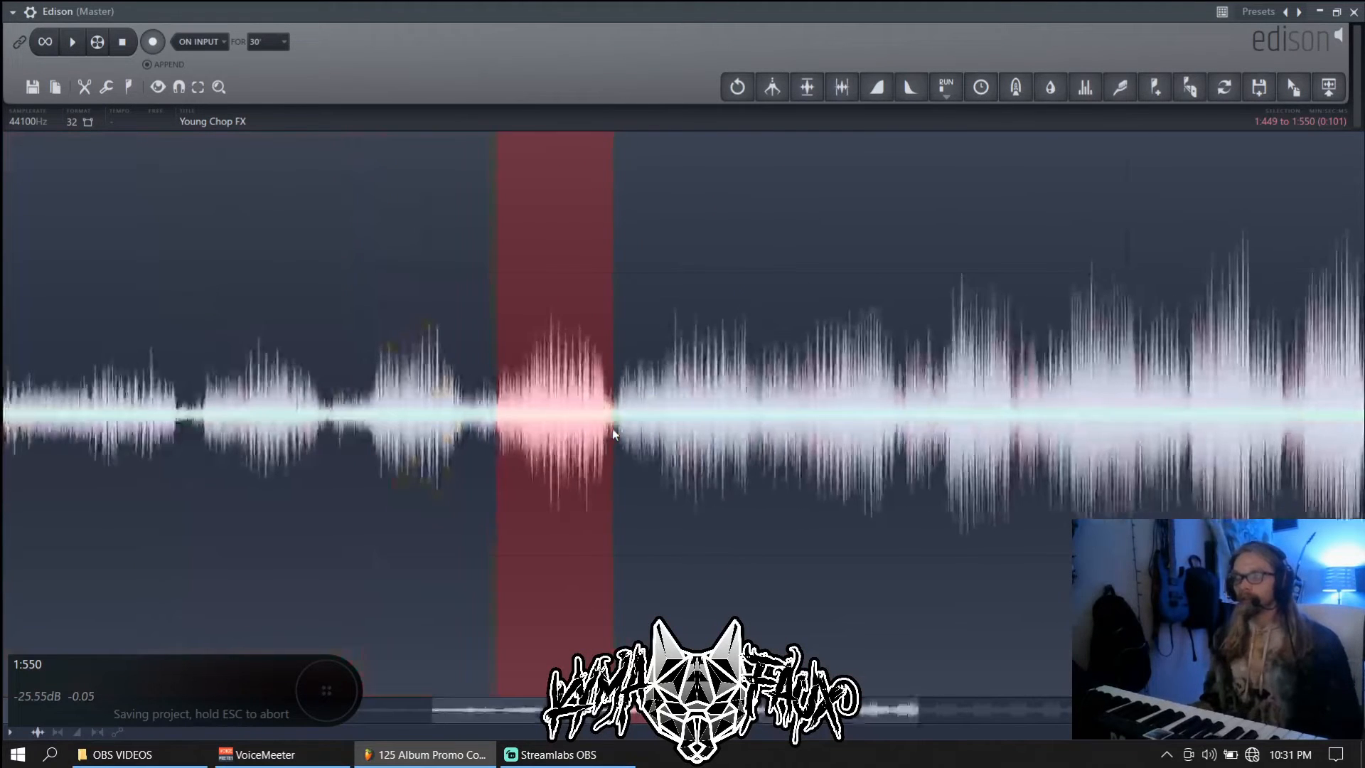
pyautogui.scroll(-1, 613, 430)
pyautogui.scroll(-3, 613, 430)
# Restore Edison and drag the selection into the Channel rack as a new Young Chop FX_3 channel
pyautogui.press('Return')
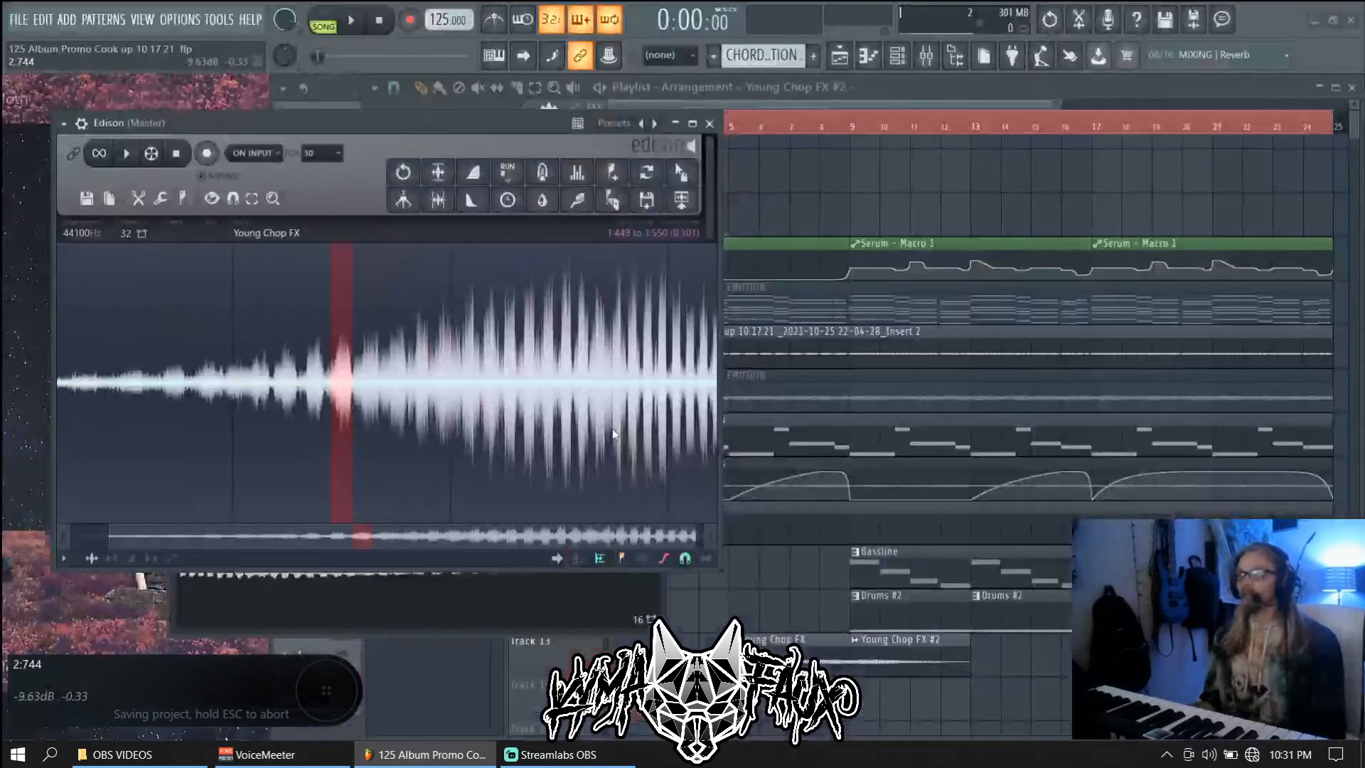
pyautogui.moveTo(515, 128); pyautogui.dragTo(1028, 133)
pyautogui.moveTo(1200, 173); pyautogui.dragTo(423, 148)
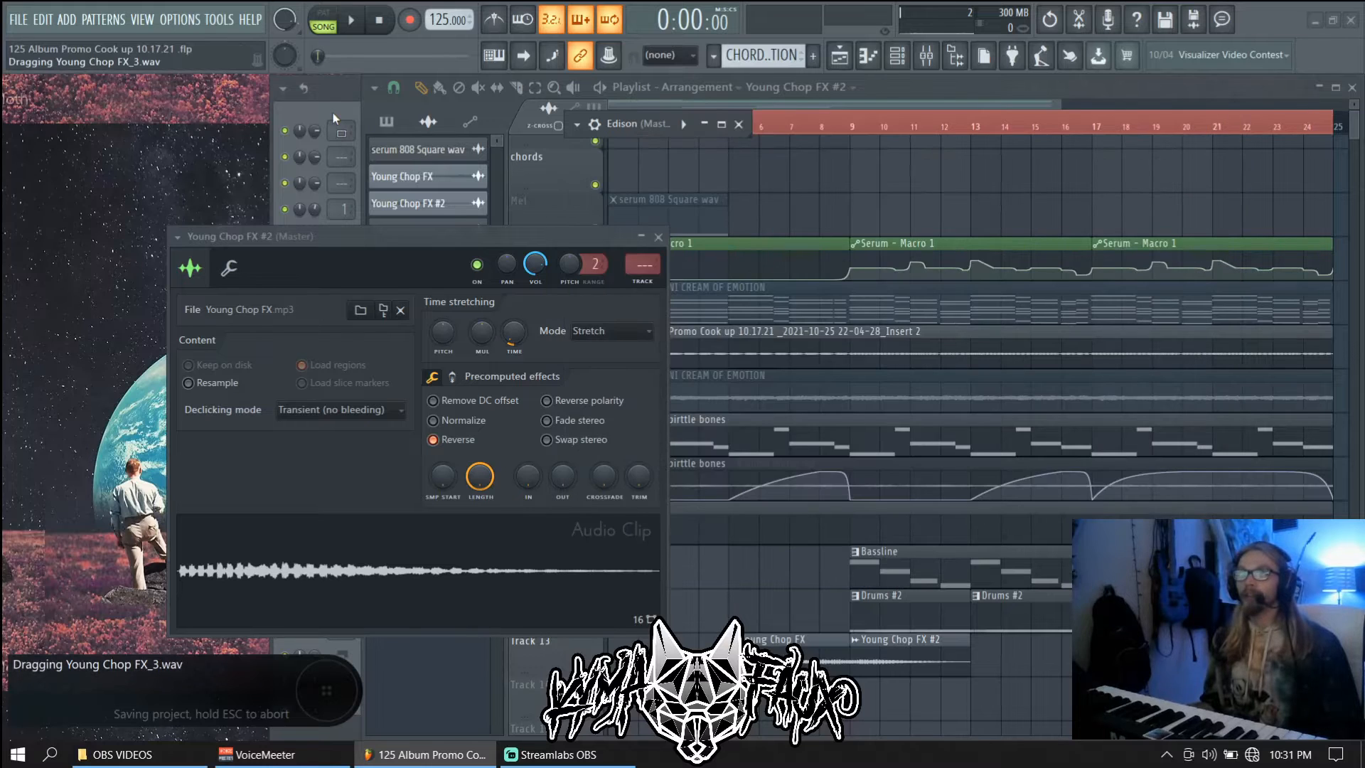
pyautogui.moveTo(334, 117); pyautogui.dragTo(332, 113)
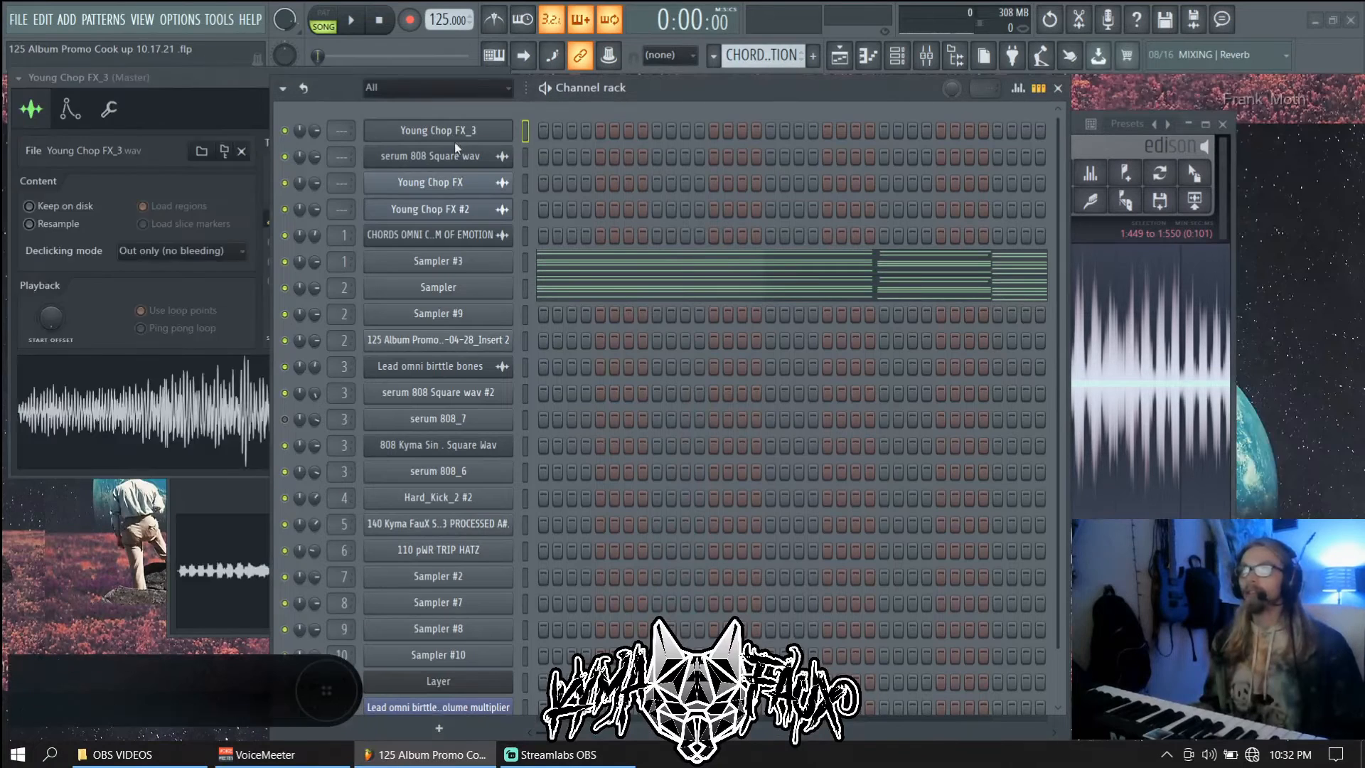
pyautogui.click(457, 135)
# Open the Young Chop FX_3 sampler's waveform in Edison
pyautogui.click(457, 134)
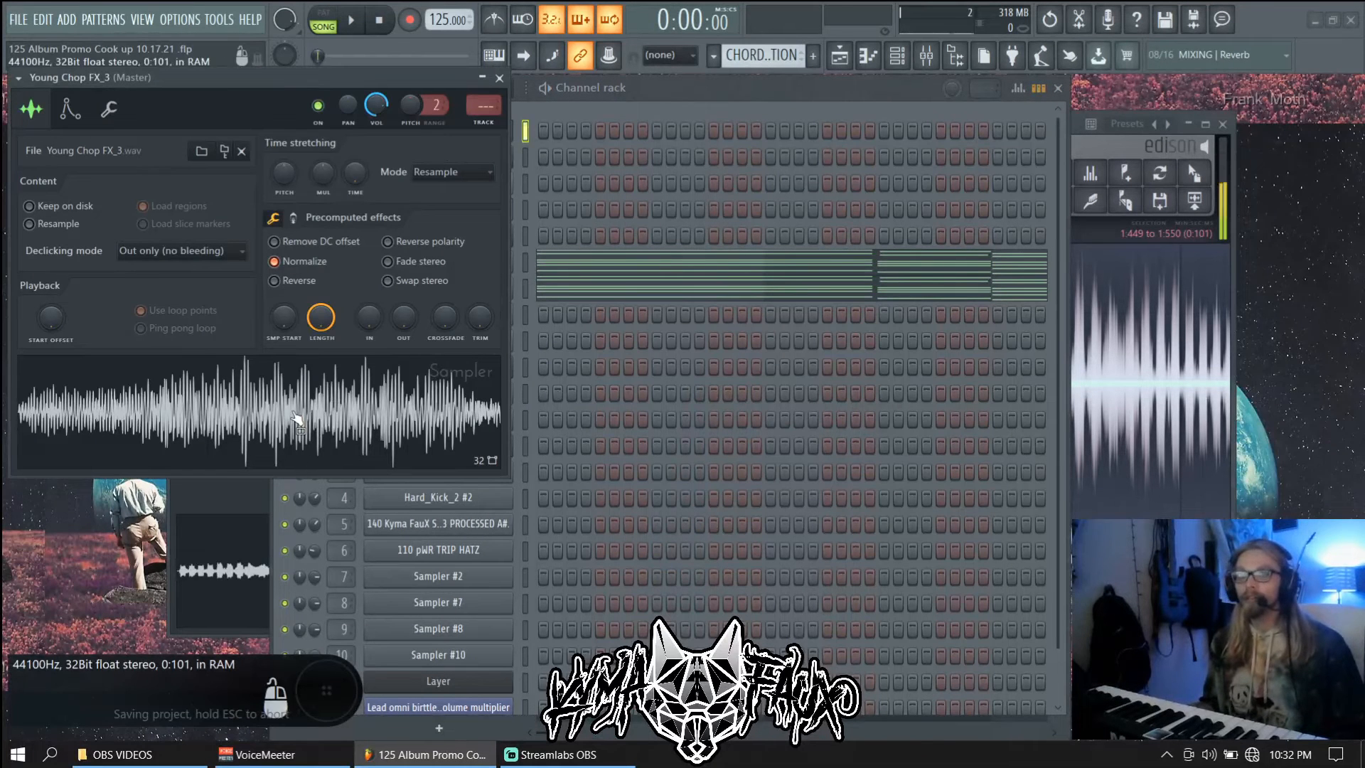
pyautogui.rightClick(337, 411)
pyautogui.click(388, 478)
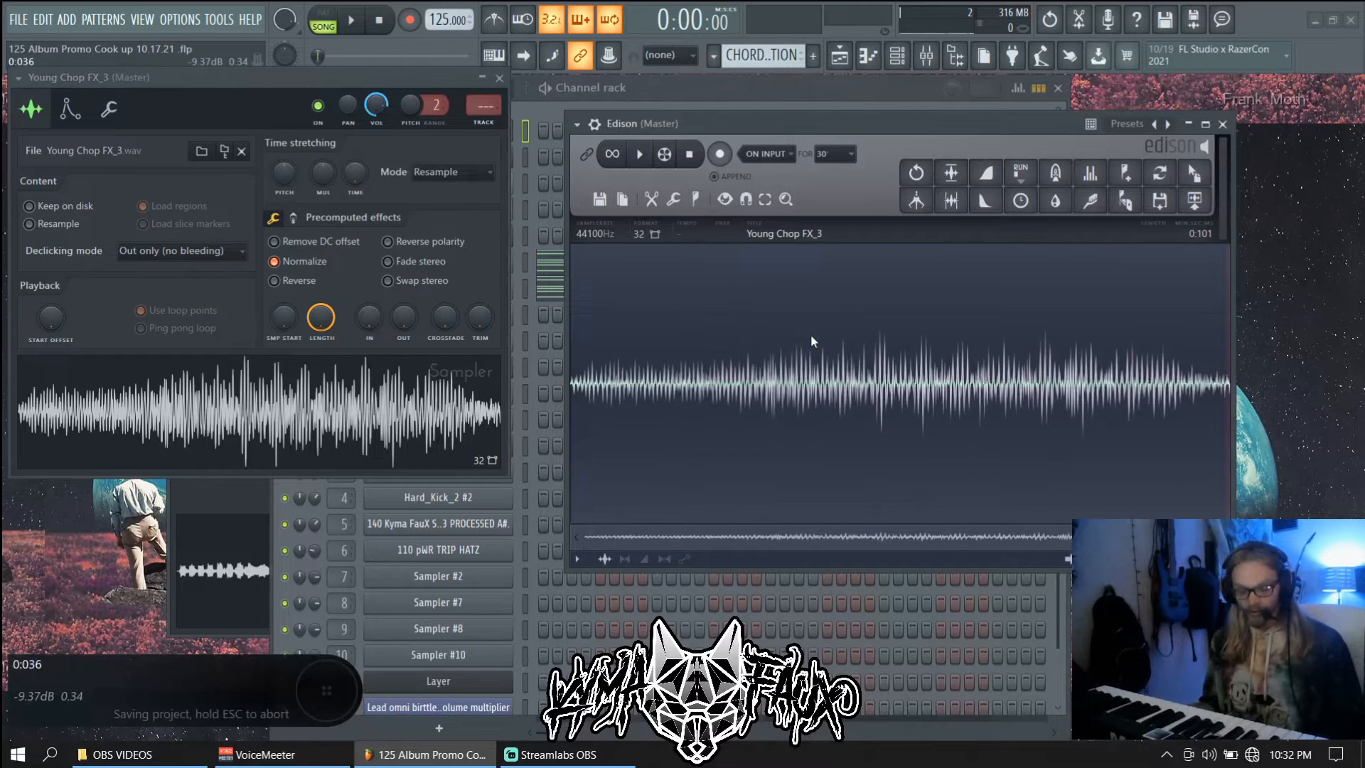
# Loop the whole sample in Edison and load the looped audio back into the sampler
pyautogui.hotkey('ctrl', 'a')
pyautogui.hotkey('alt', 'l')
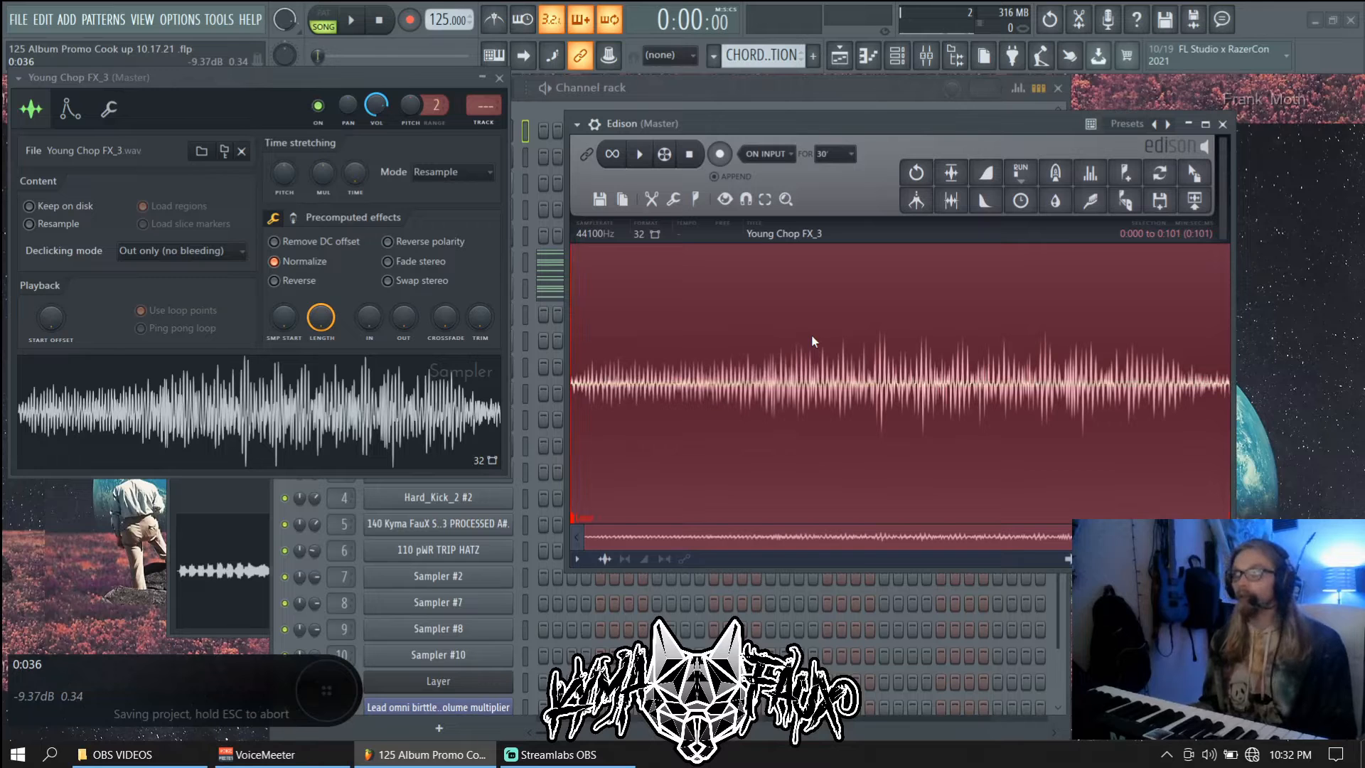
pyautogui.moveTo(1194, 173); pyautogui.dragTo(957, 213)
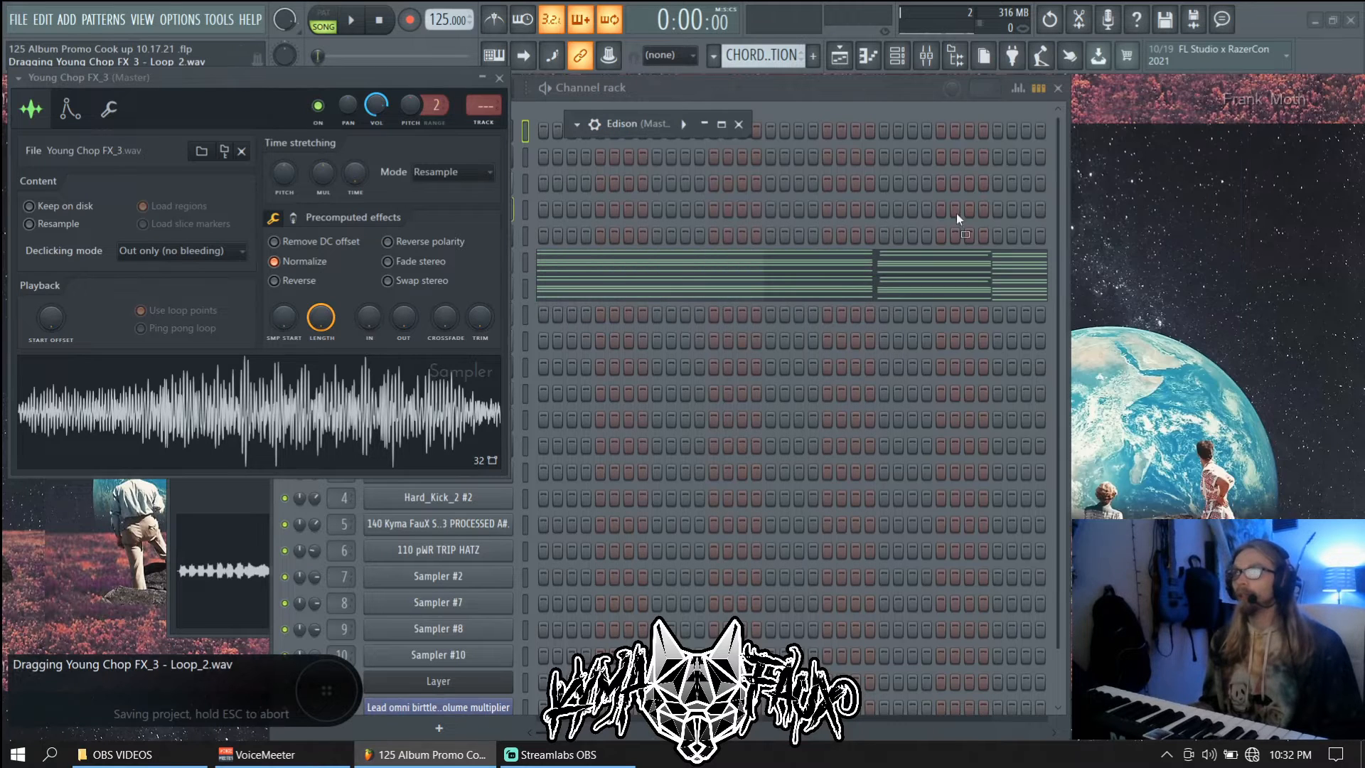
pyautogui.moveTo(318, 396); pyautogui.dragTo(318, 398)
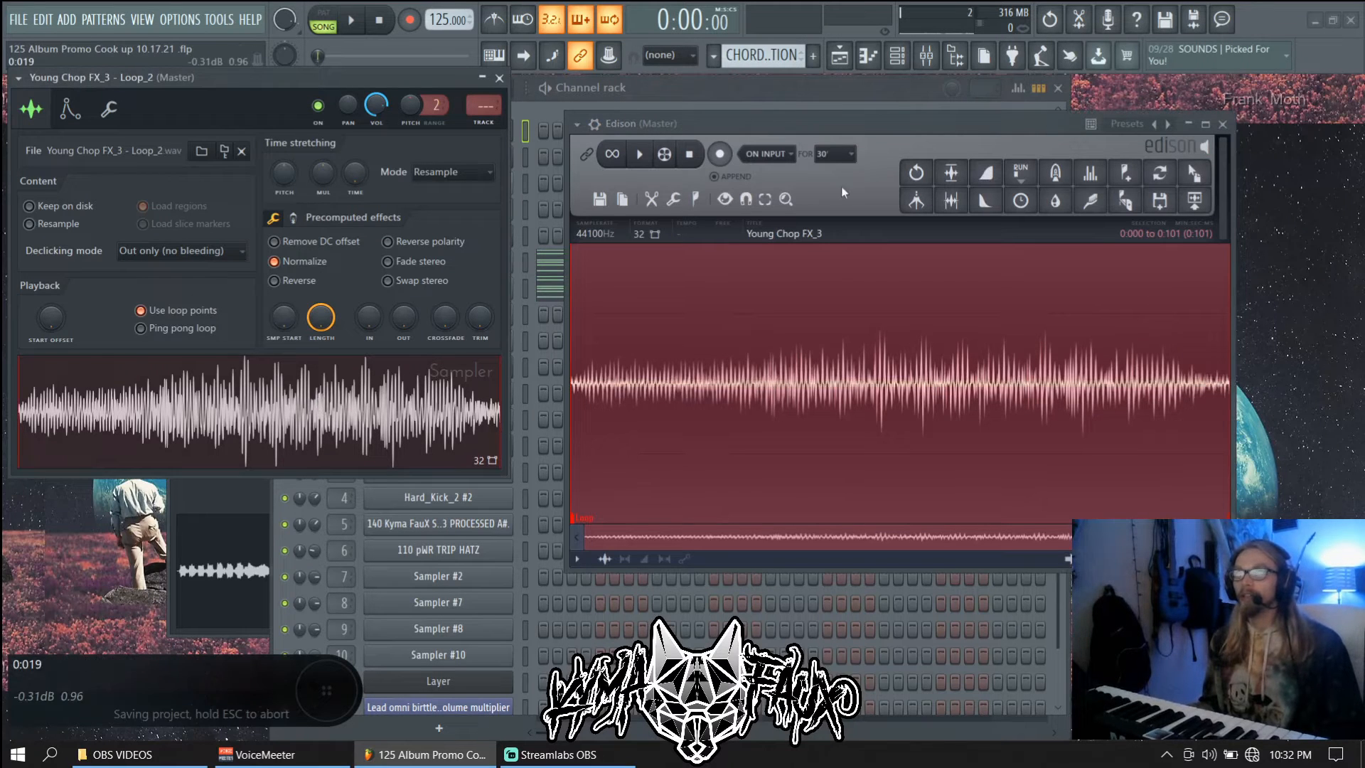
# Create a new empty pattern, Pattern 10
pyautogui.click(847, 136)
pyautogui.hotkey('ctrl', 's')
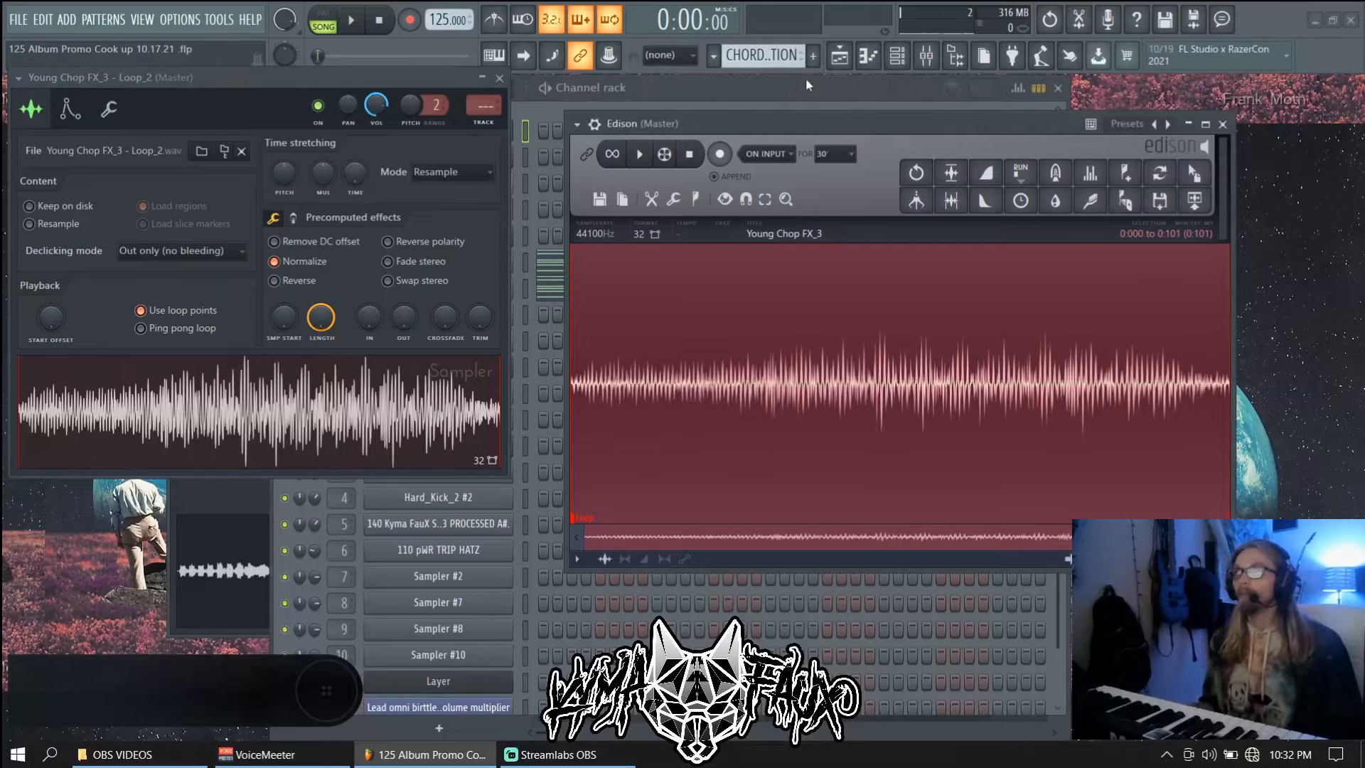
pyautogui.click(807, 85)
pyautogui.click(813, 54)
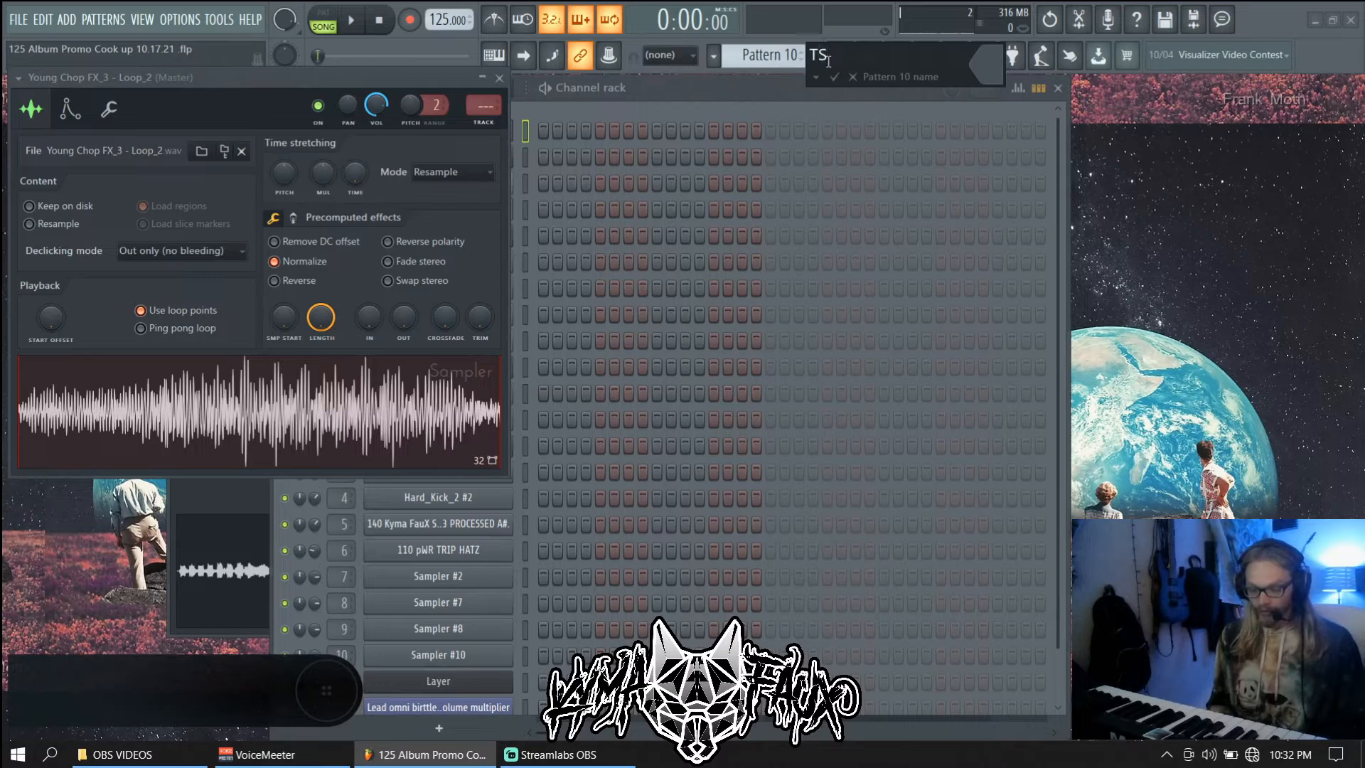
# Name the pattern TSFX and paint it onto Track 14 starting at bar 9
pyautogui.write('TSFX')
pyautogui.press('Return')
pyautogui.click(831, 60)
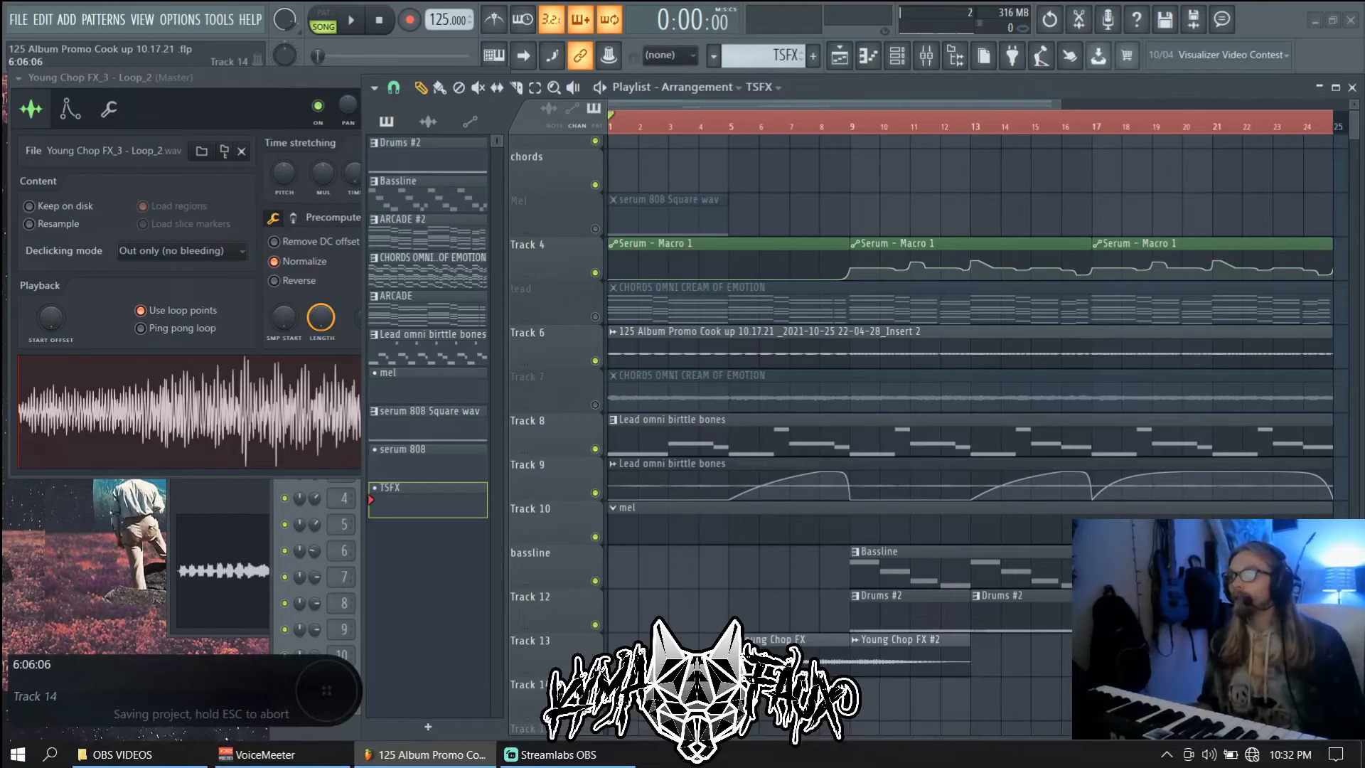
pyautogui.moveTo(853, 695); pyautogui.dragTo(930, 694)
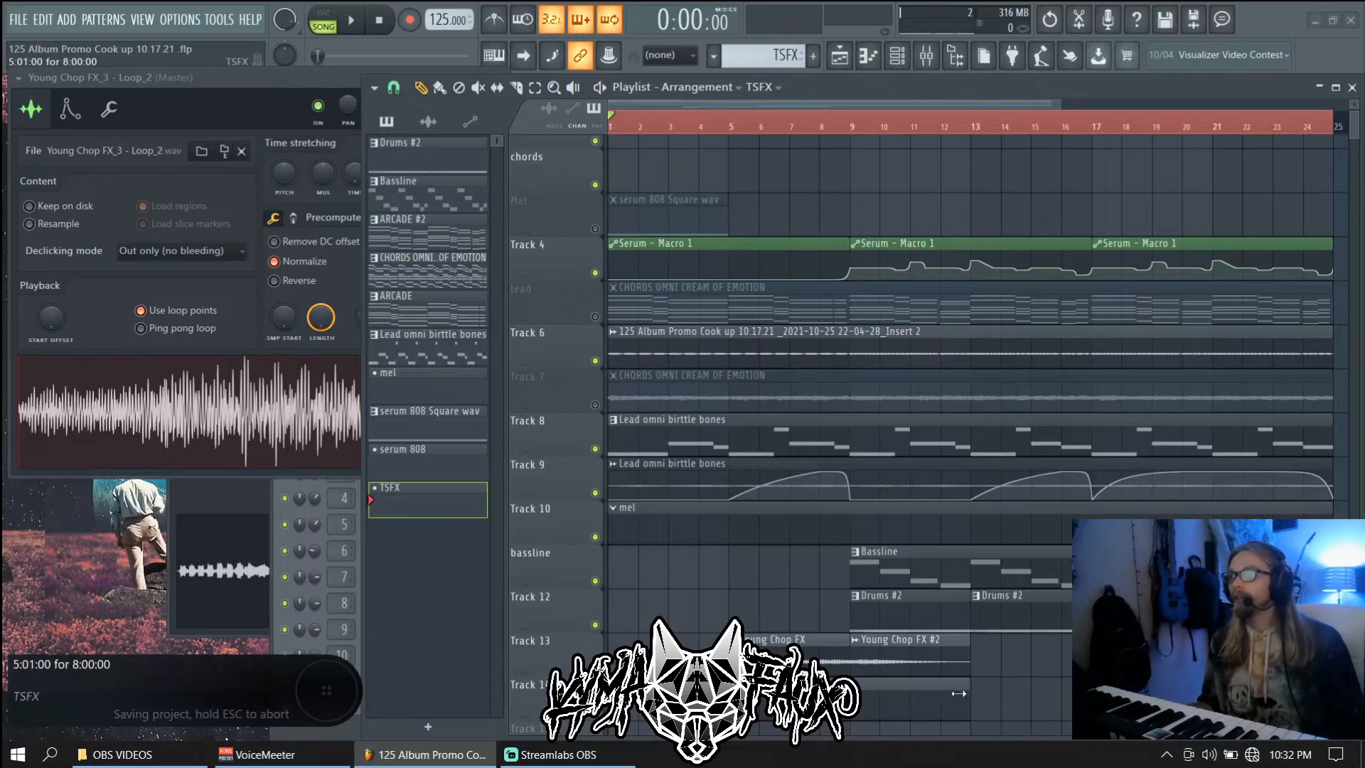
pyautogui.press('F5')
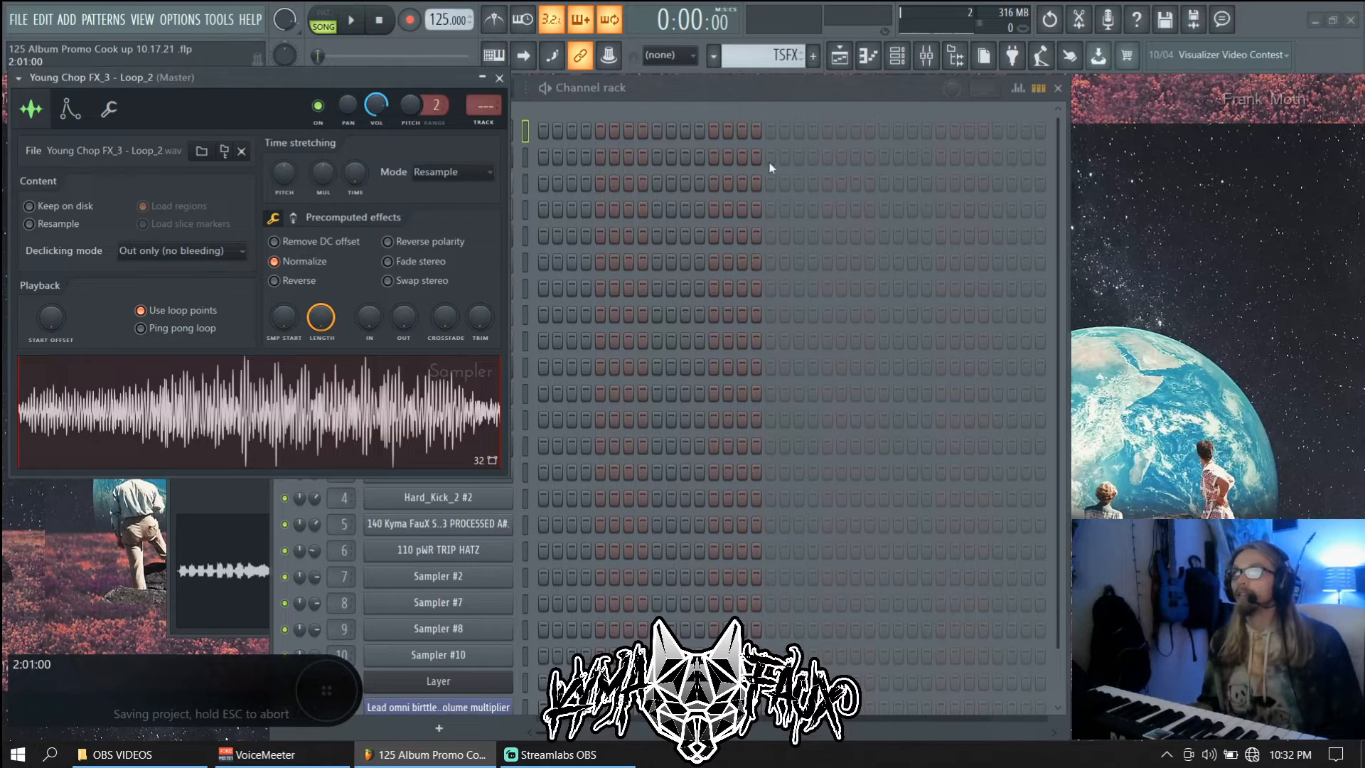
pyautogui.click(674, 107)
# In the Loop_2 channel's piano roll, add a note at bar 1 and drop it to C4
pyautogui.rightClick(494, 131)
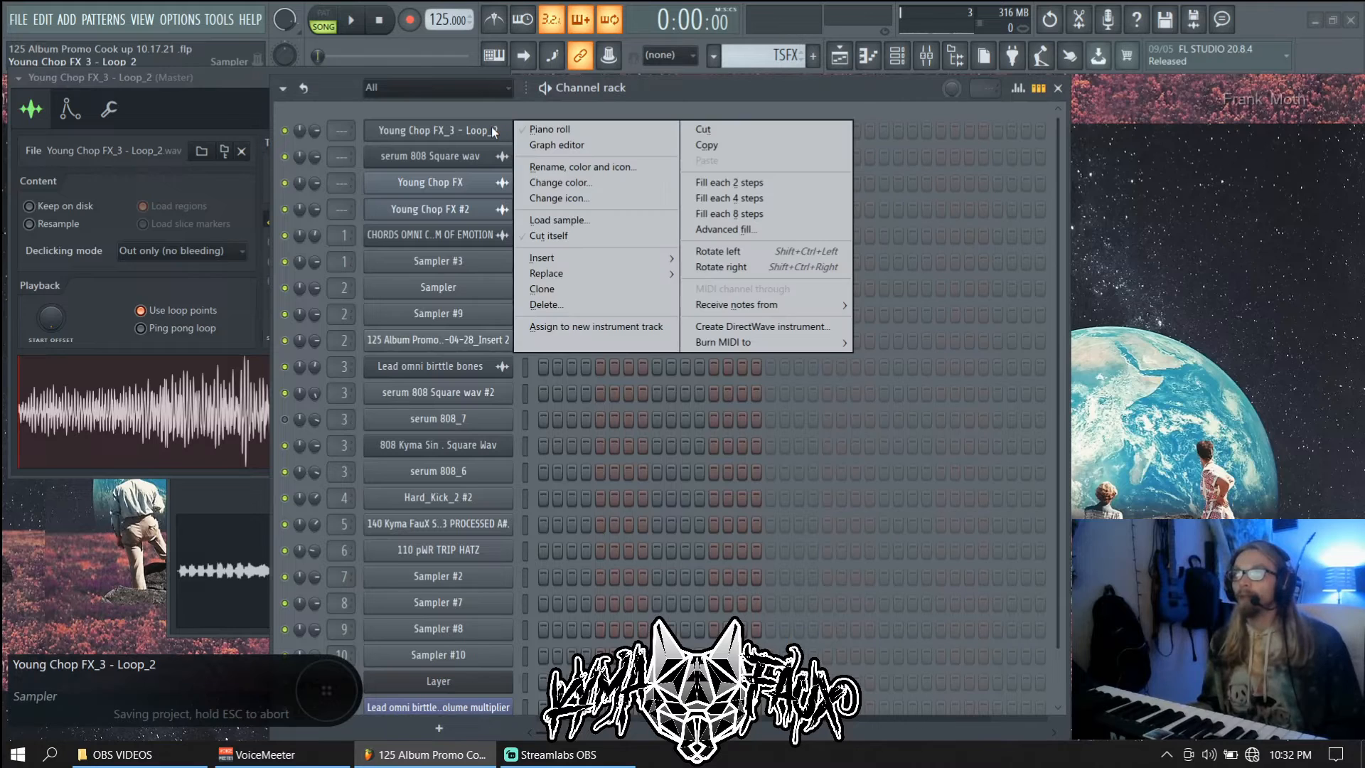
pyautogui.click(547, 129)
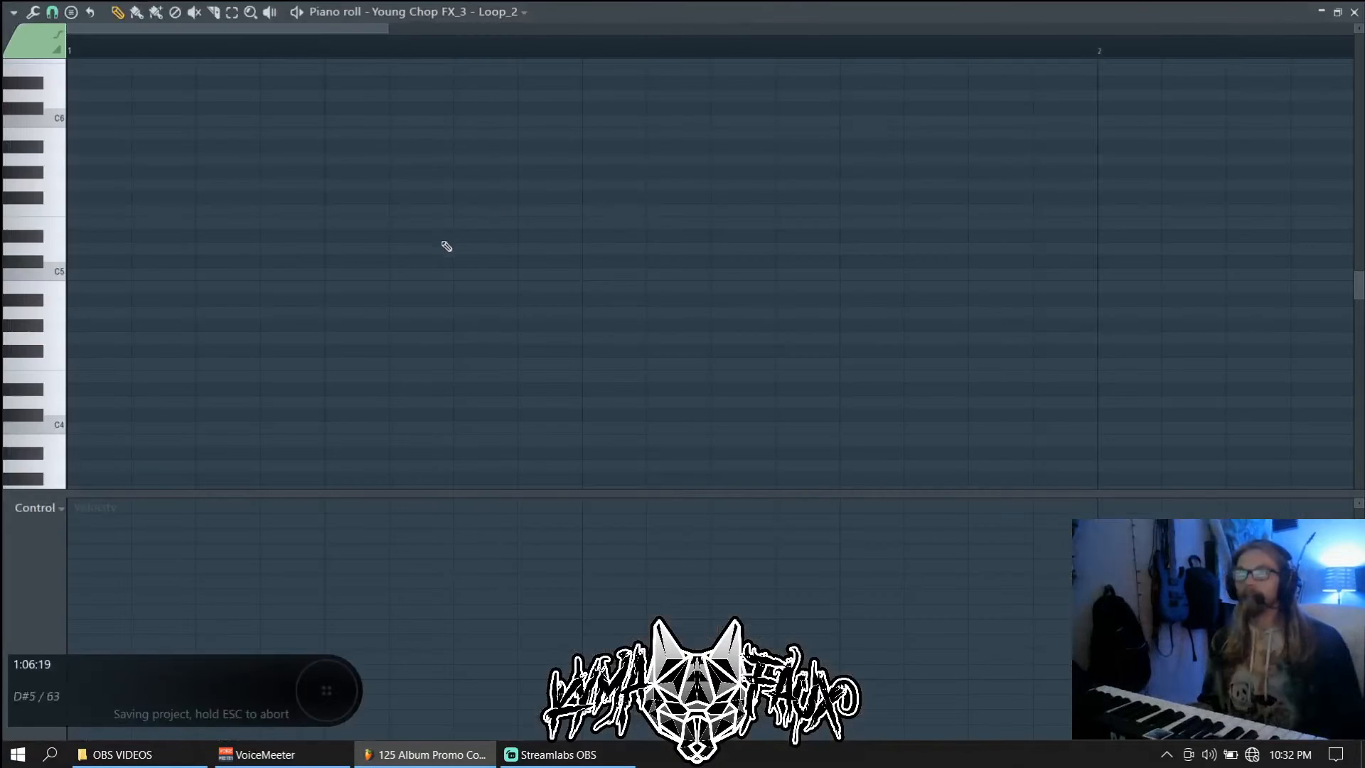
pyautogui.moveTo(144, 294); pyautogui.dragTo(55, 274)
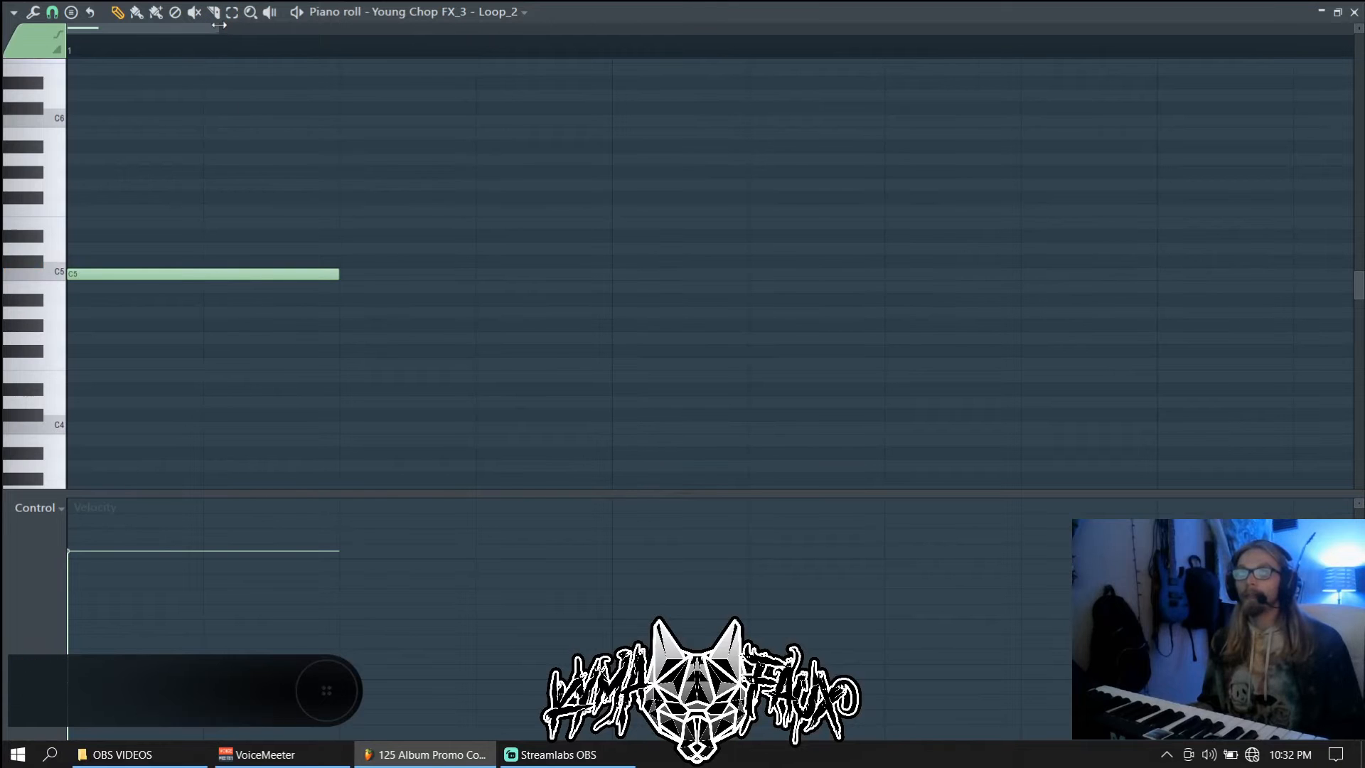
pyautogui.moveTo(219, 25); pyautogui.dragTo(664, 25)
pyautogui.hotkey('ctrl', 'a')
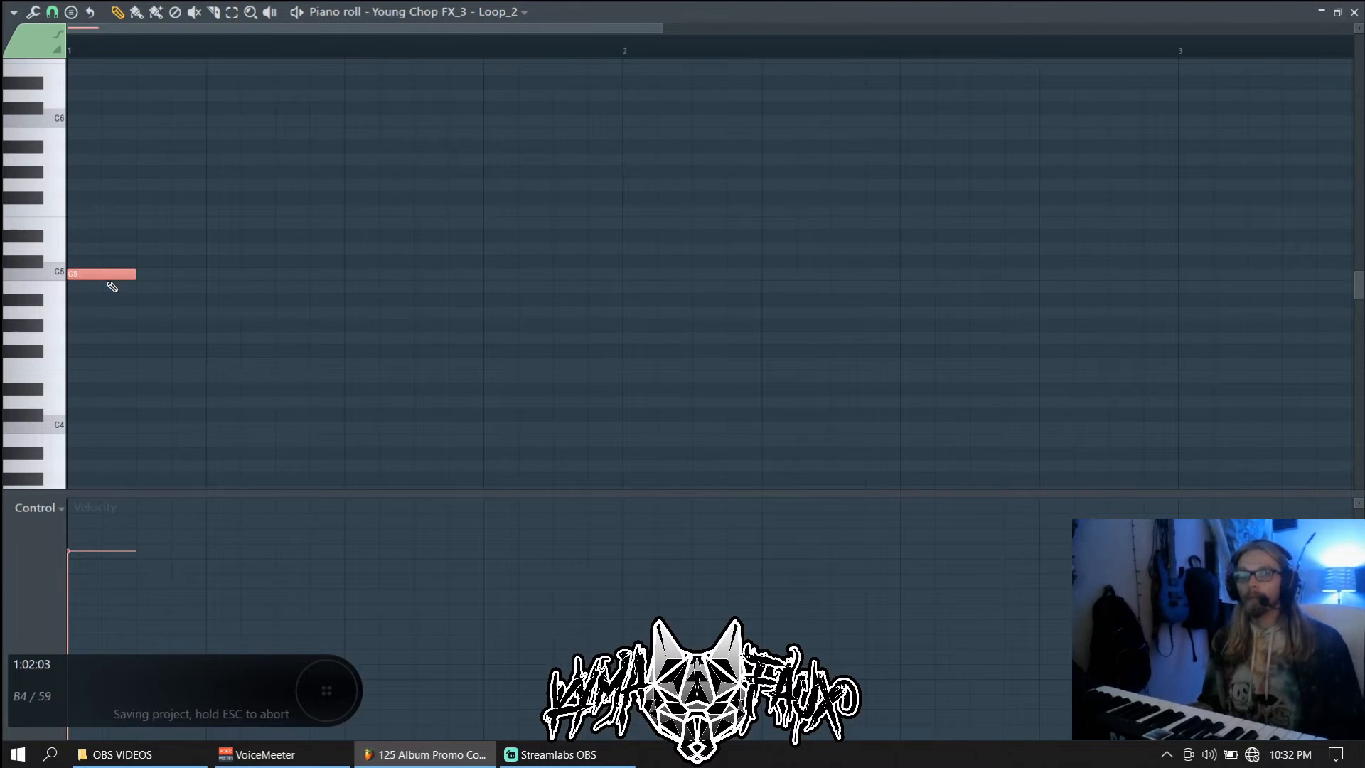
pyautogui.hotkey('ctrl', 'Down')
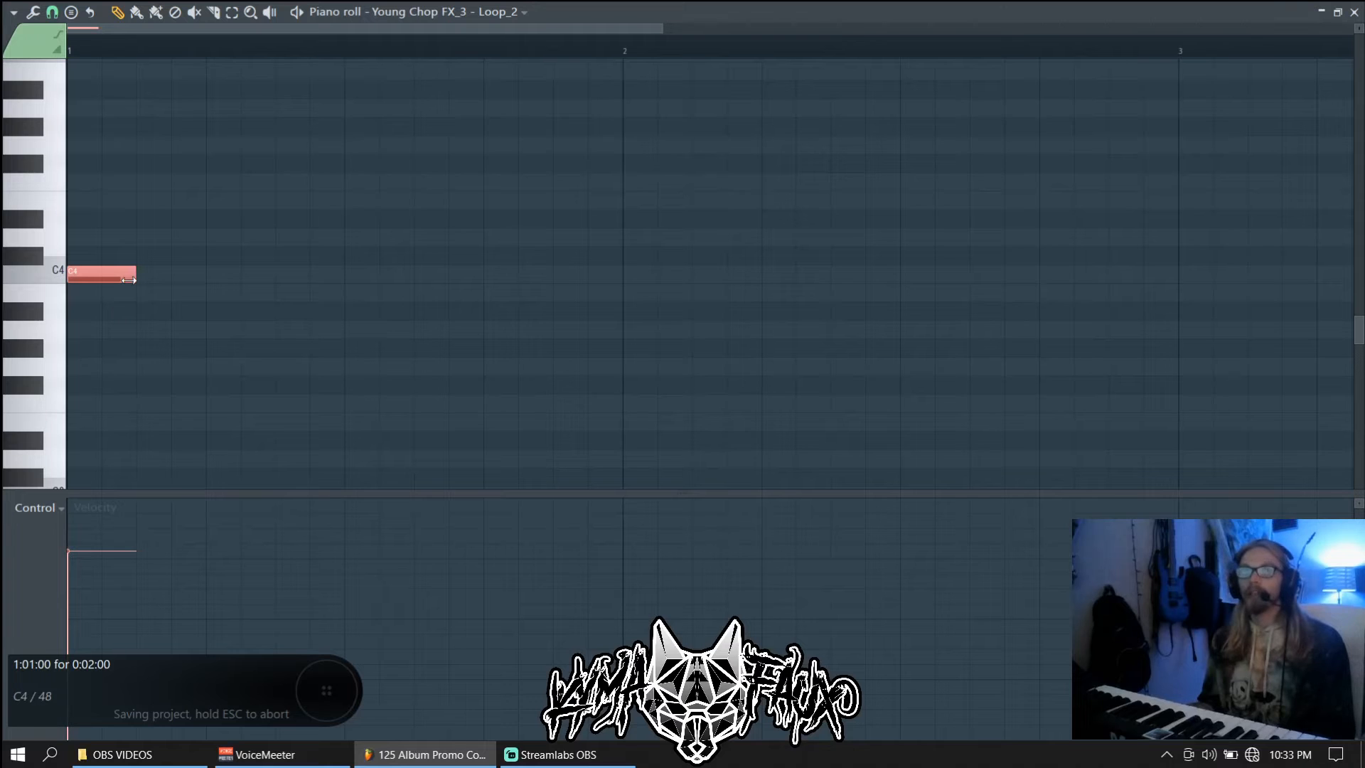
pyautogui.press('Escape')
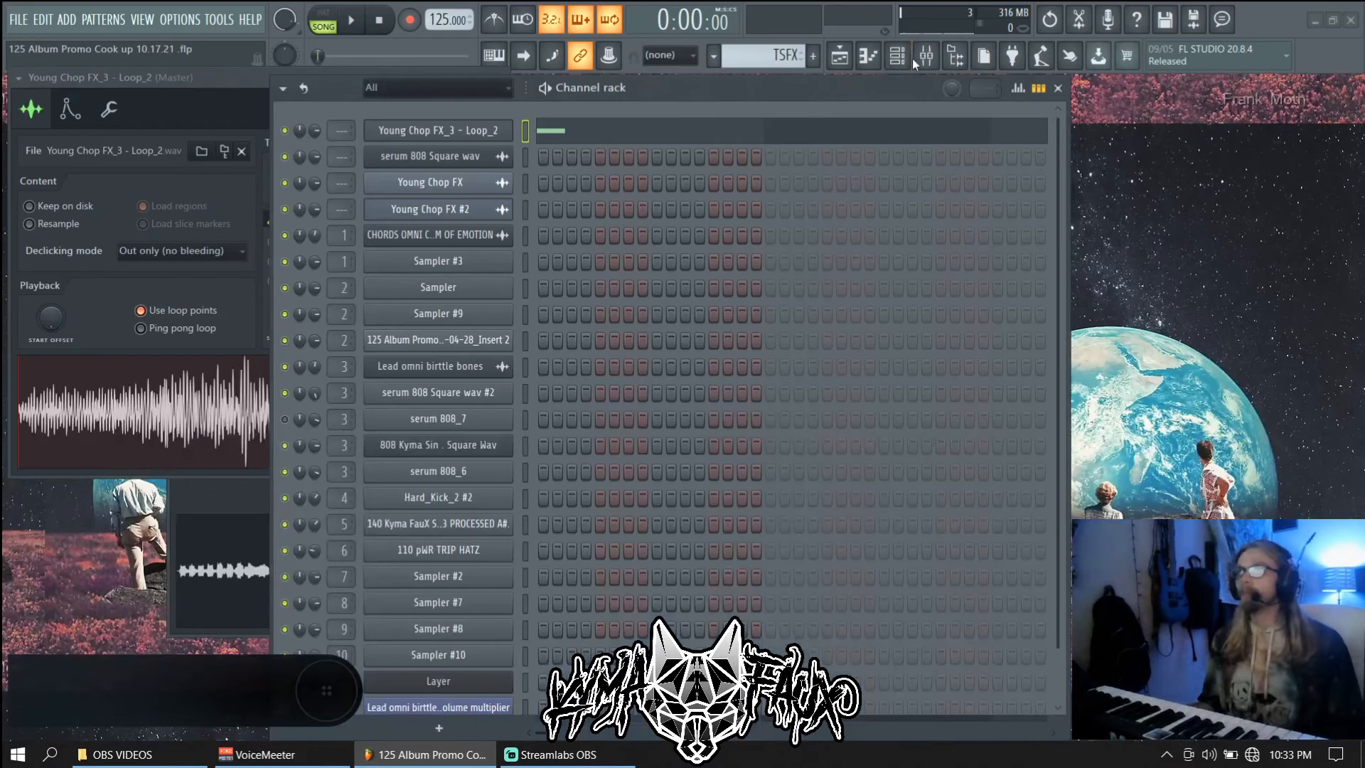
# Mute Track 13 and lengthen the C4 note to nearly four bars
pyautogui.click(842, 58)
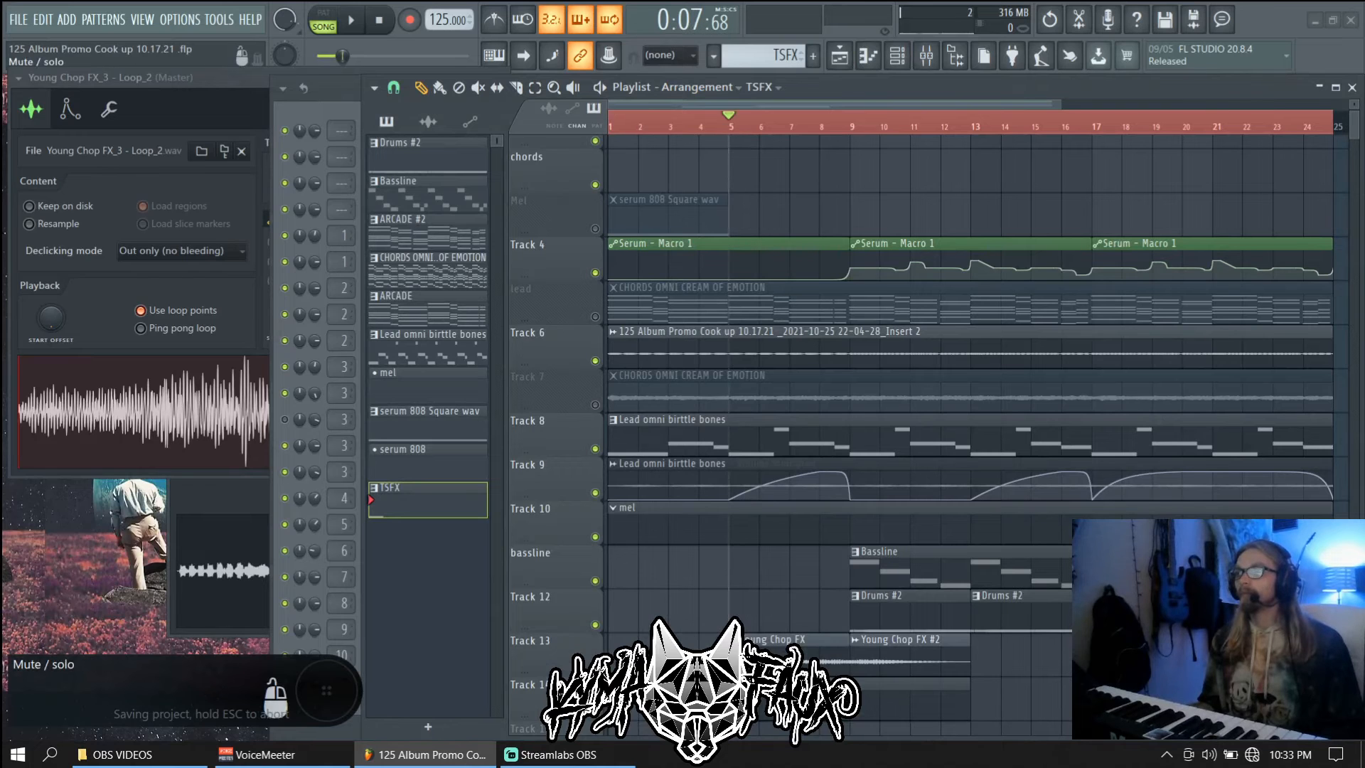
pyautogui.click(596, 625)
pyautogui.doubleClick(761, 693)
pyautogui.scroll(-5, 567, 404)
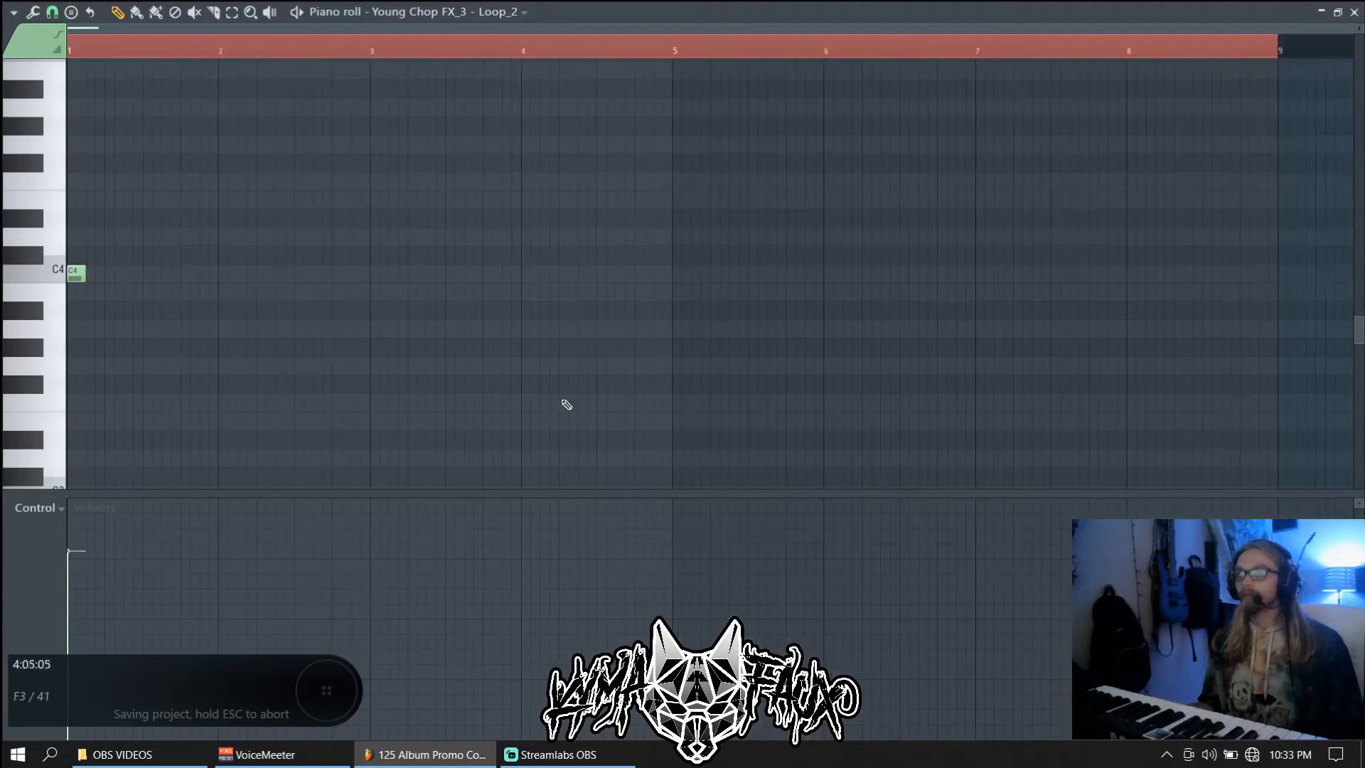
pyautogui.moveTo(212, 280); pyautogui.dragTo(638, 282)
pyautogui.rightClick(638, 277)
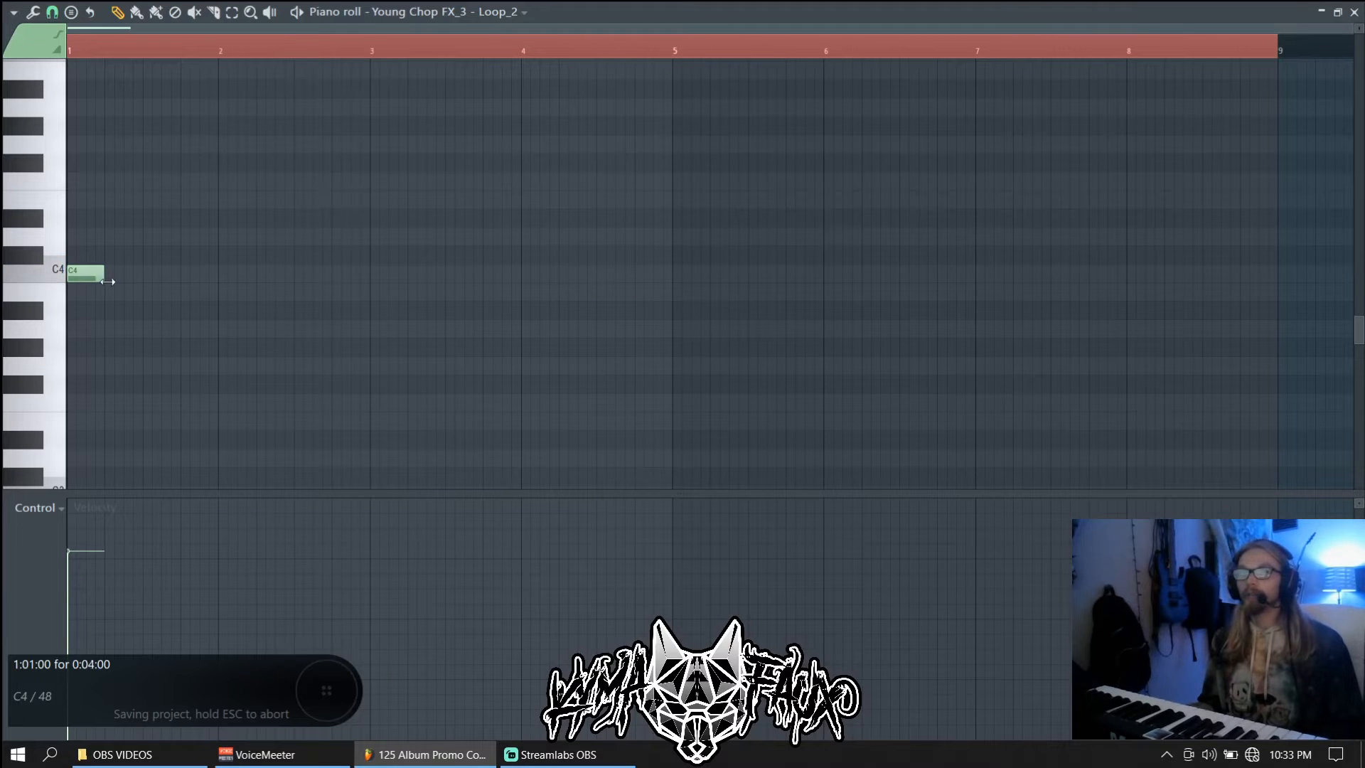
pyautogui.moveTo(108, 281); pyautogui.dragTo(621, 292)
pyautogui.press('Escape')
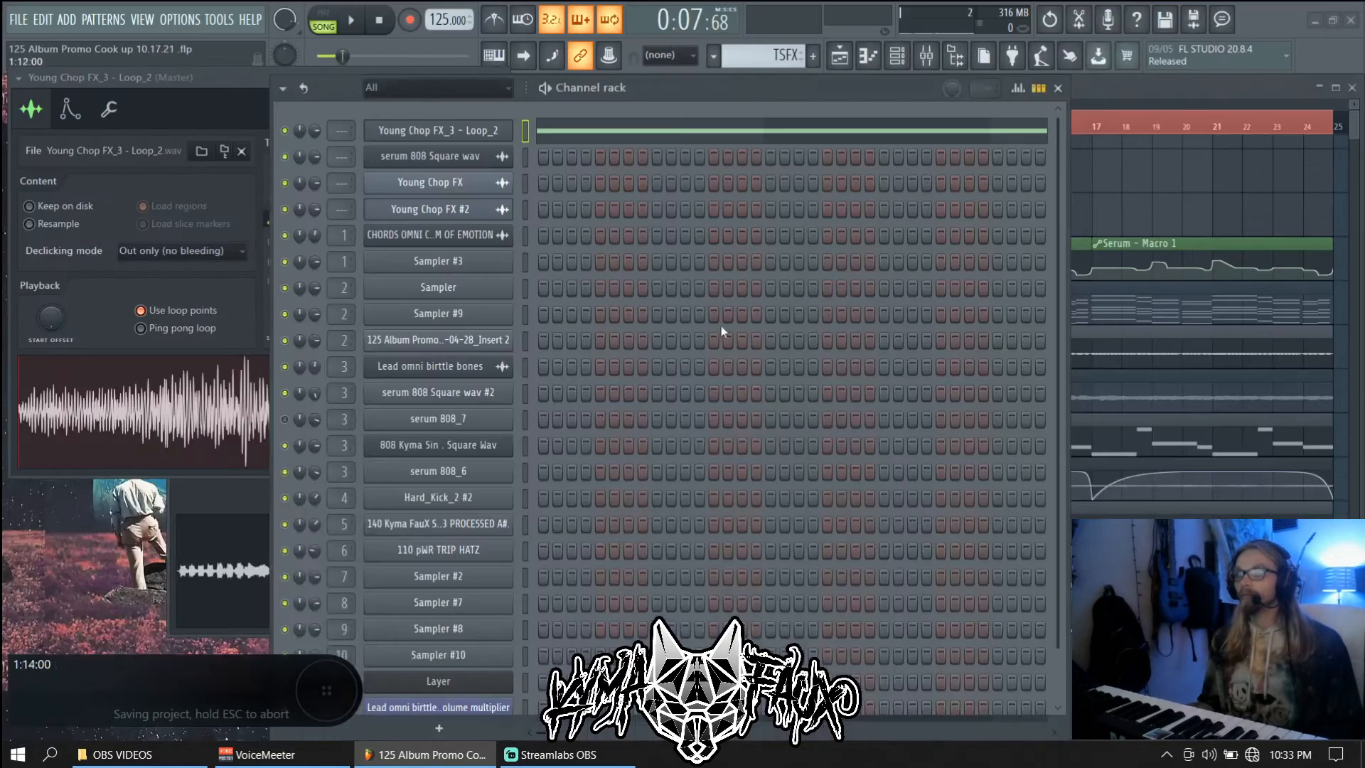
# Stretch the TSFX clip's C4 note to end at bar 9
pyautogui.click(1141, 608)
pyautogui.doubleClick(903, 692)
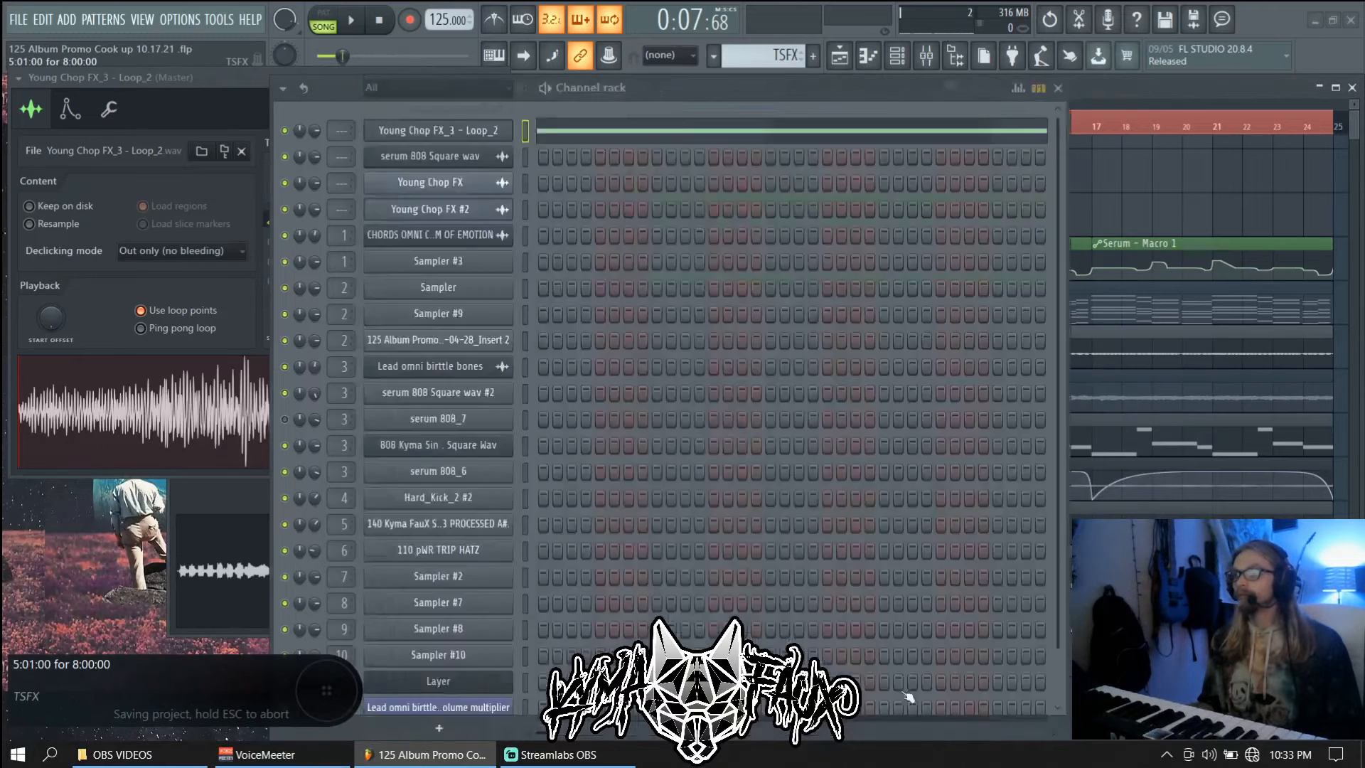
pyautogui.moveTo(679, 269); pyautogui.dragTo(1253, 238)
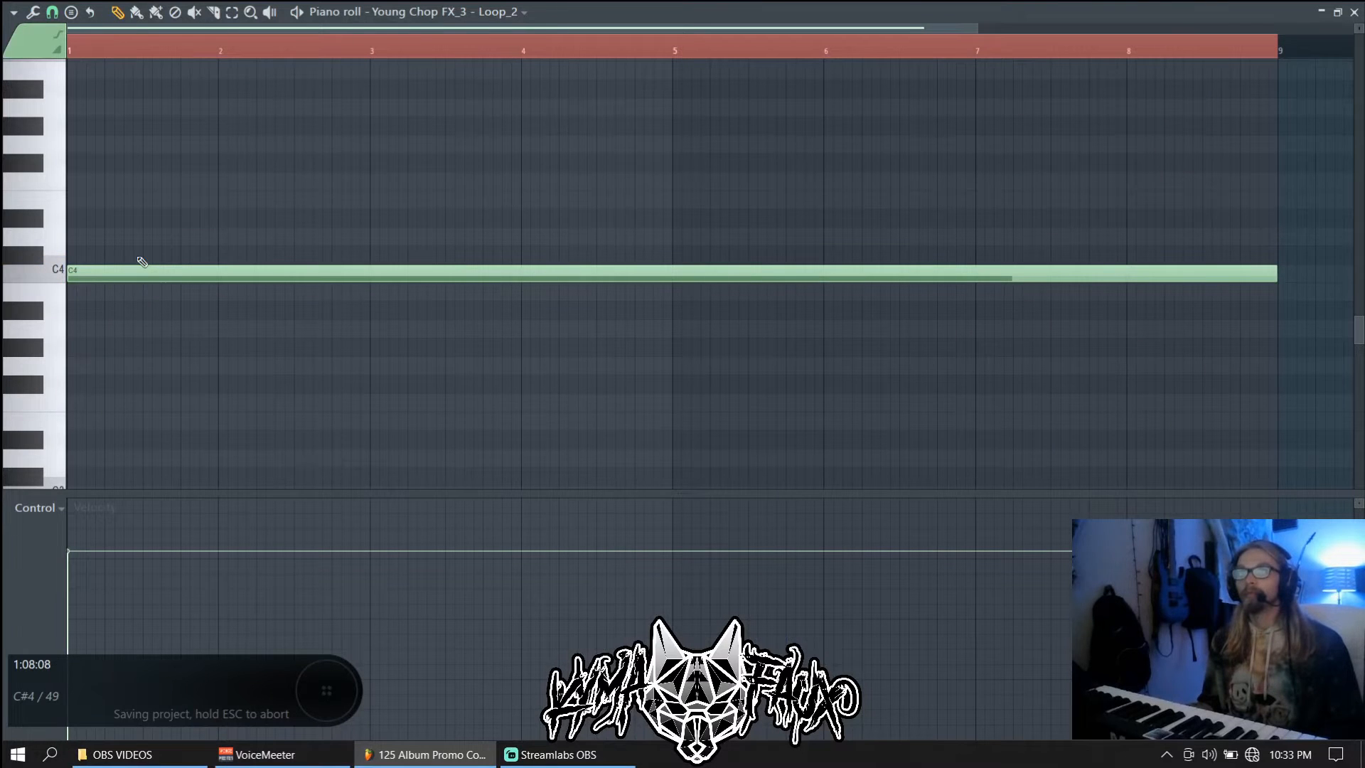
# Draw an 8-bar note from bar 1, move it up to C6, and slice it at bar 5
pyautogui.moveTo(142, 256); pyautogui.dragTo(86, 251)
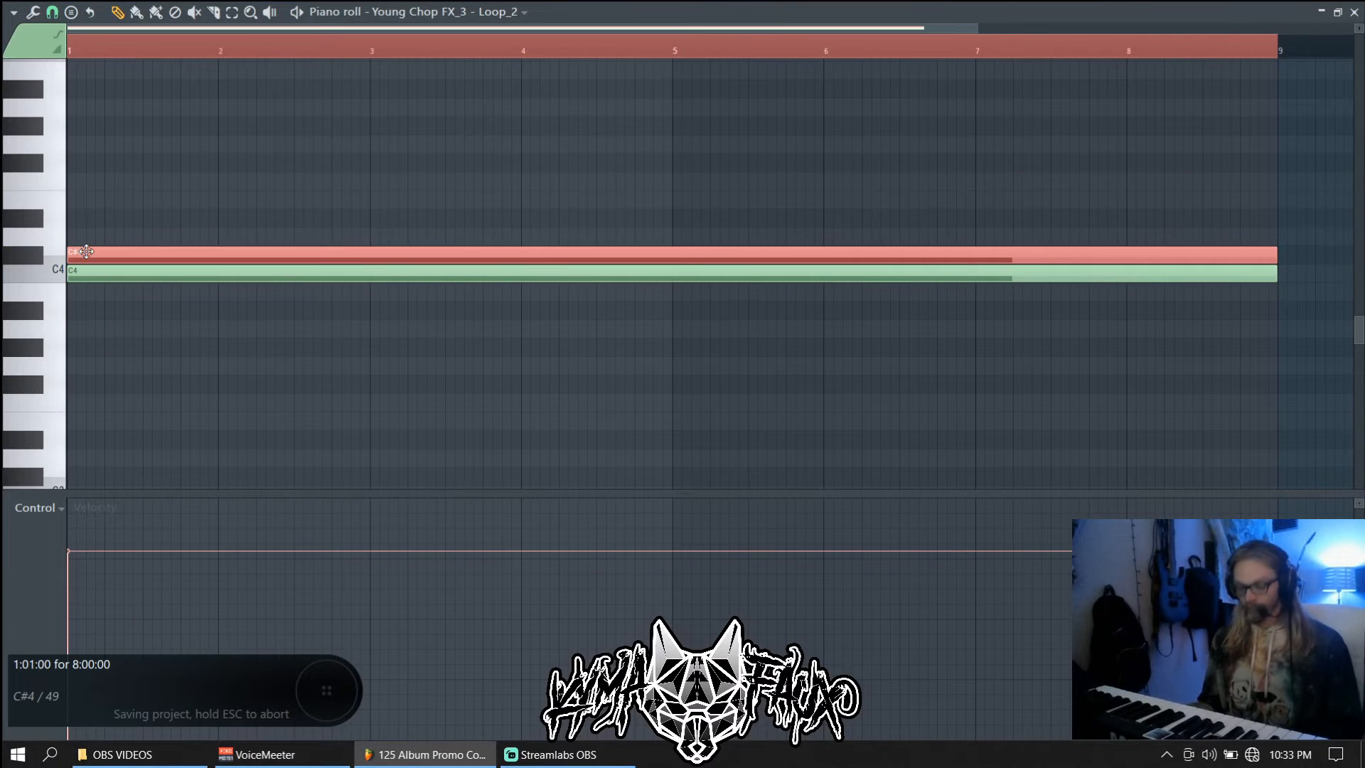
pyautogui.hotkey('ctrl', 'Up')
pyautogui.hotkey('ctrl', 'Up')
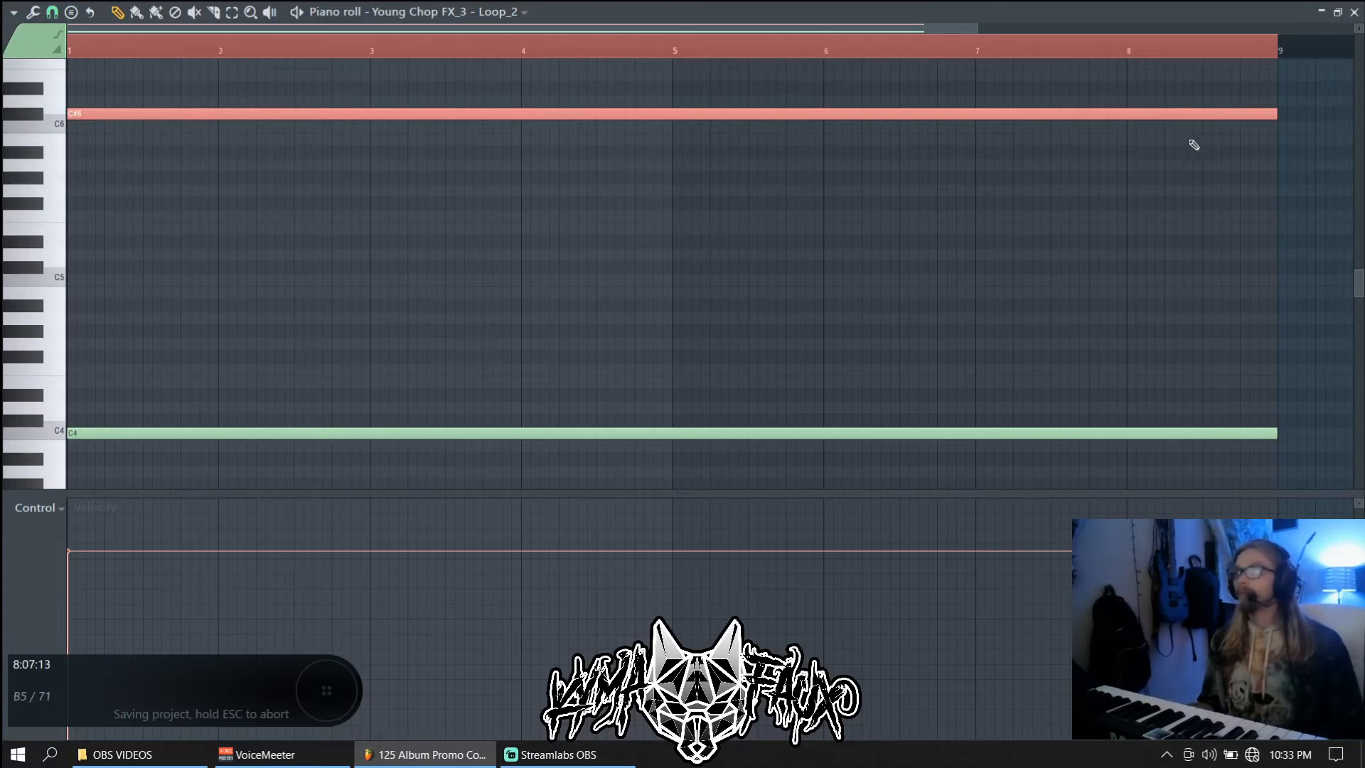
pyautogui.hotkey('shift', 'Down')
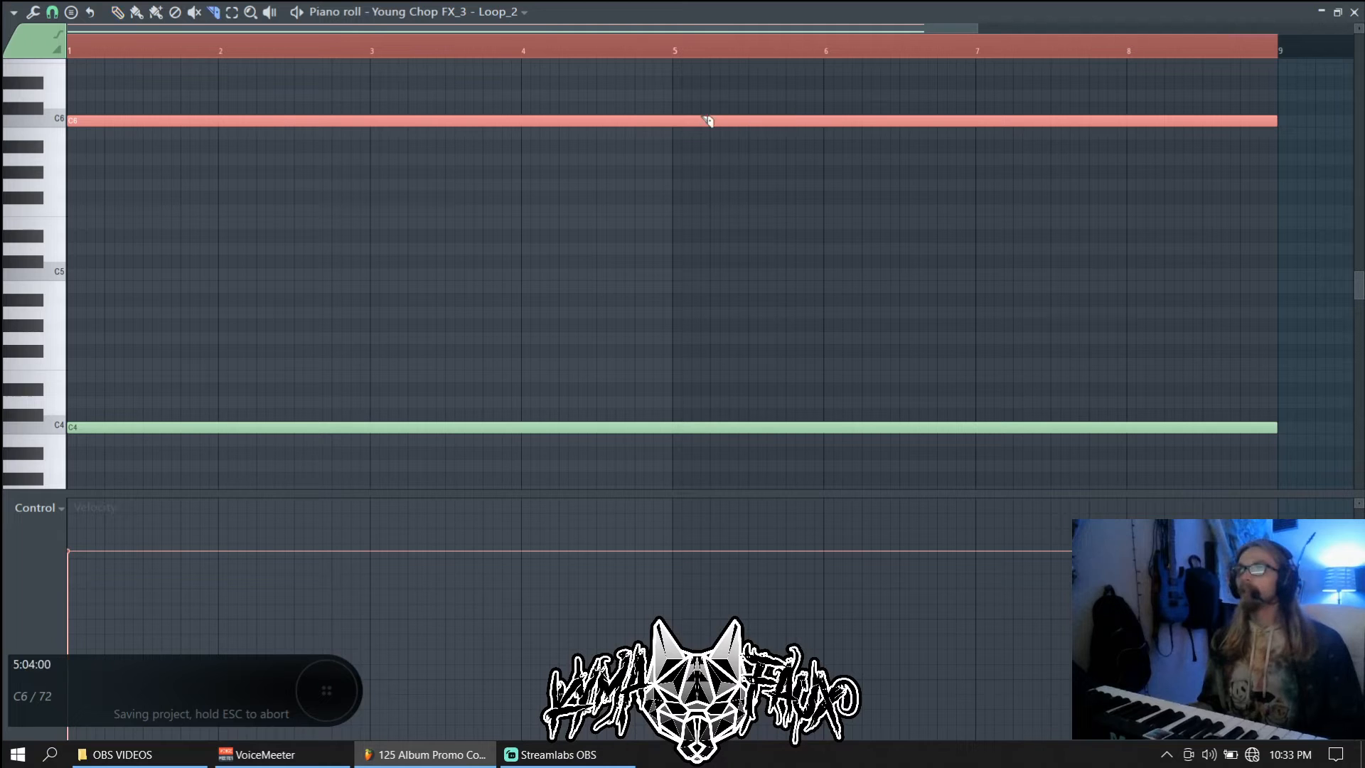
pyautogui.moveTo(672, 141); pyautogui.dragTo(674, 142)
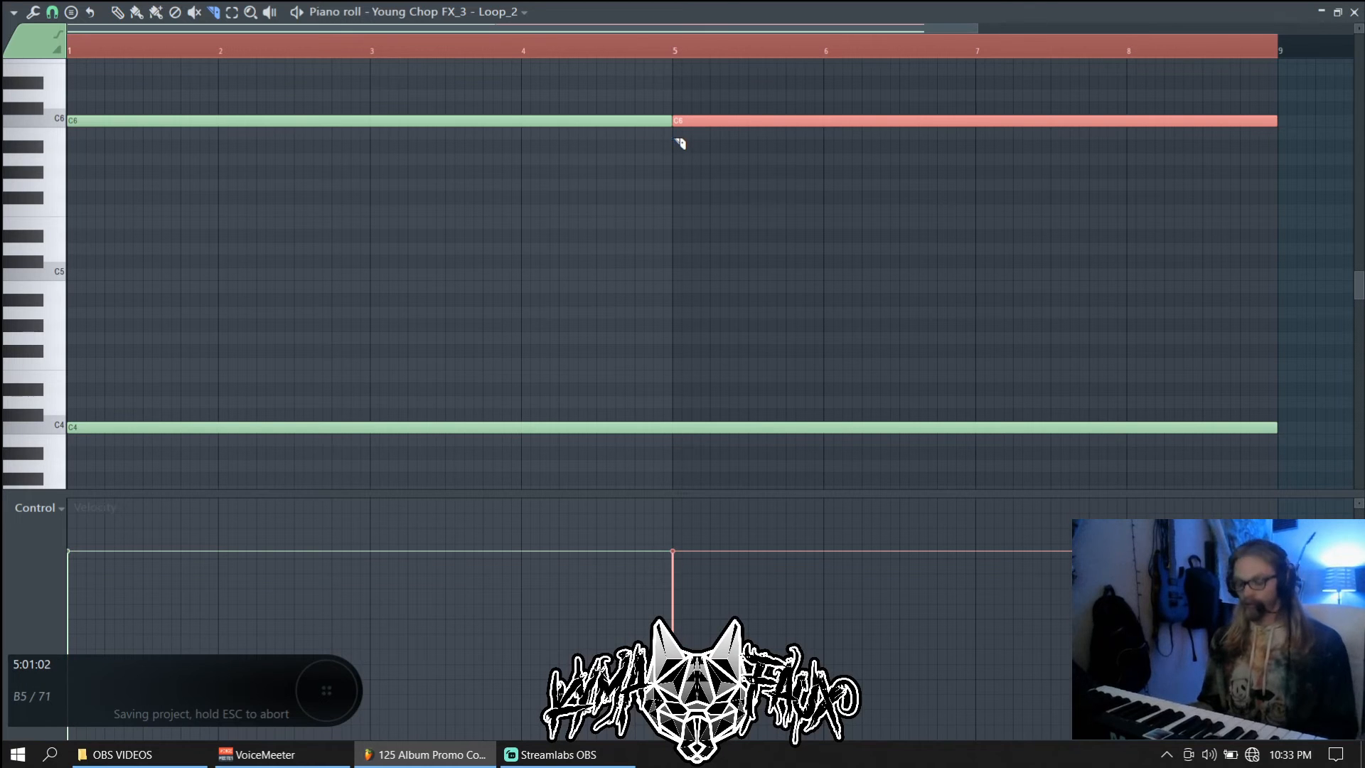
# Set slide on the first C6 note, delete the second half, and add a slide note to C4 over bars 5–9
pyautogui.doubleClick(562, 118)
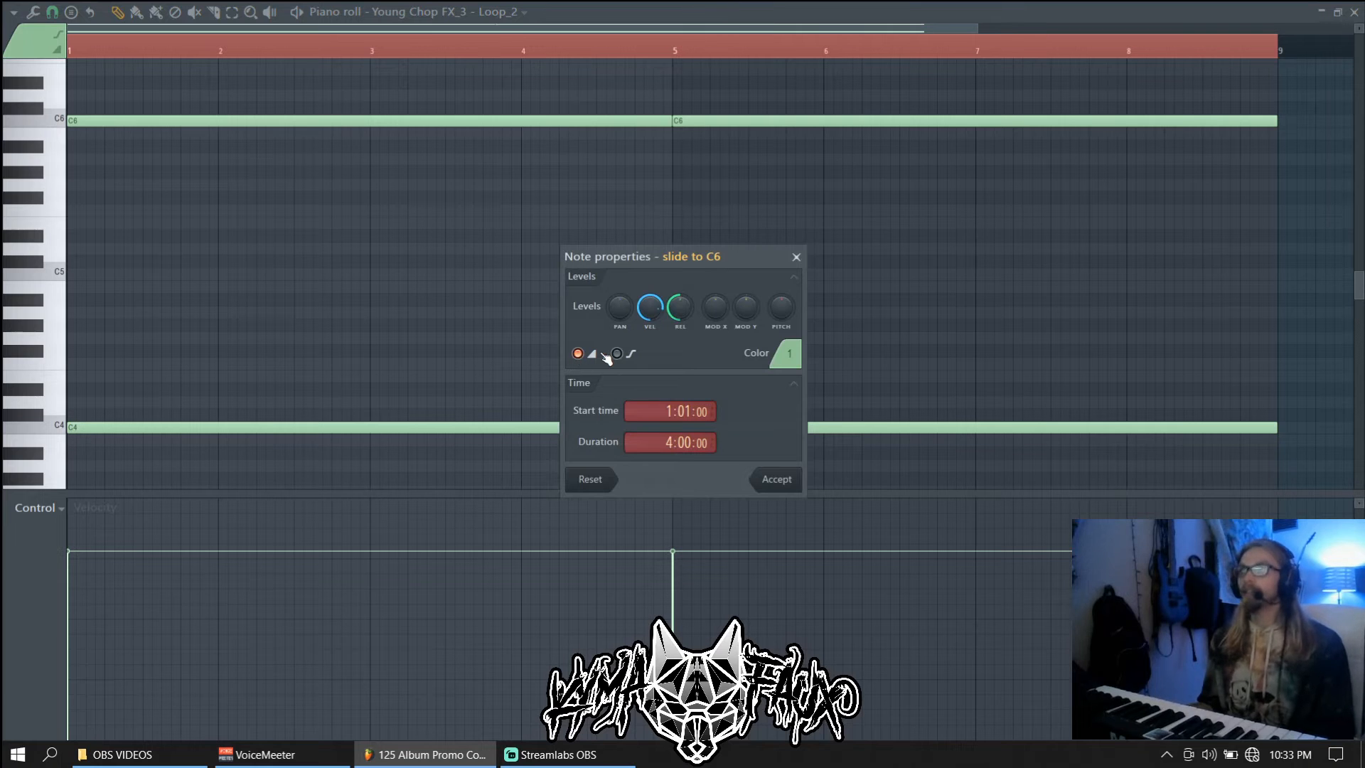
pyautogui.press('Return')
pyautogui.hotkey('ctrl', 's')
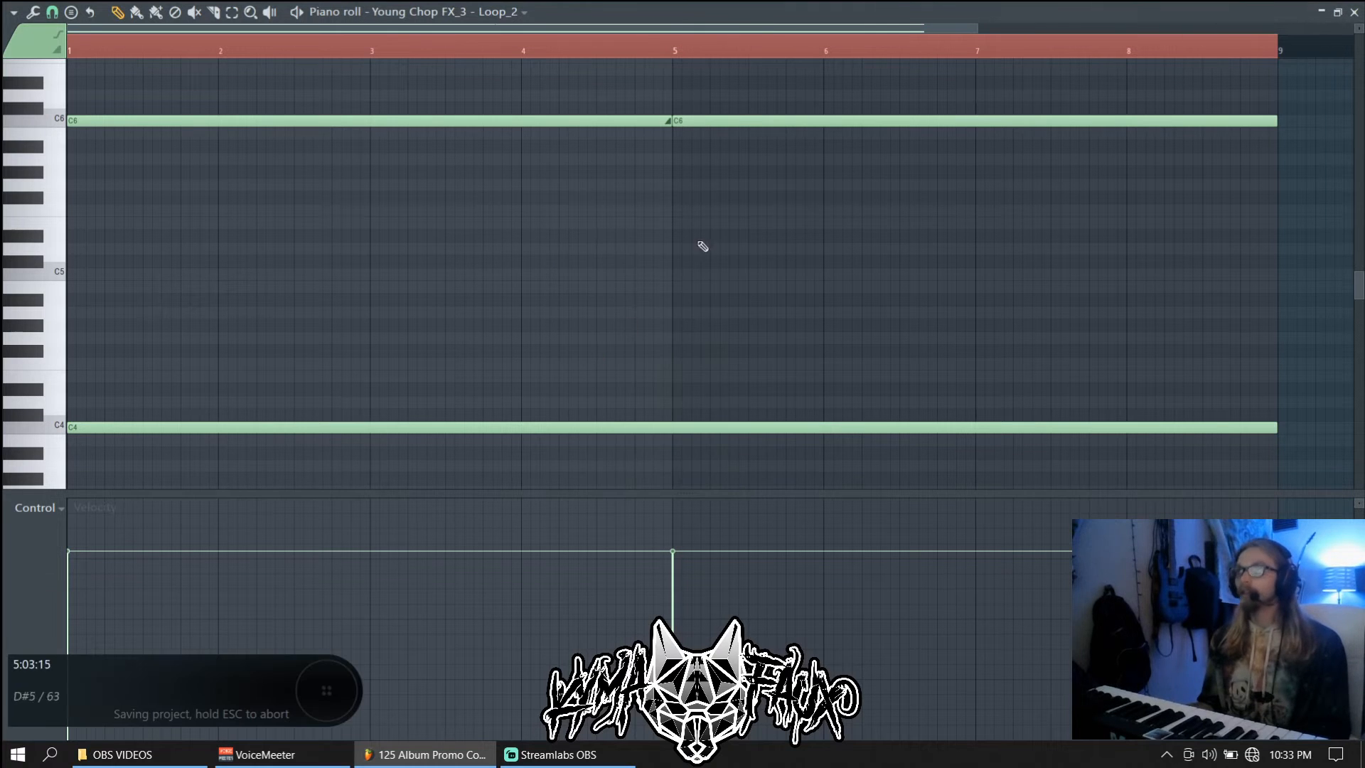
pyautogui.rightClick(729, 124)
pyautogui.click(679, 174)
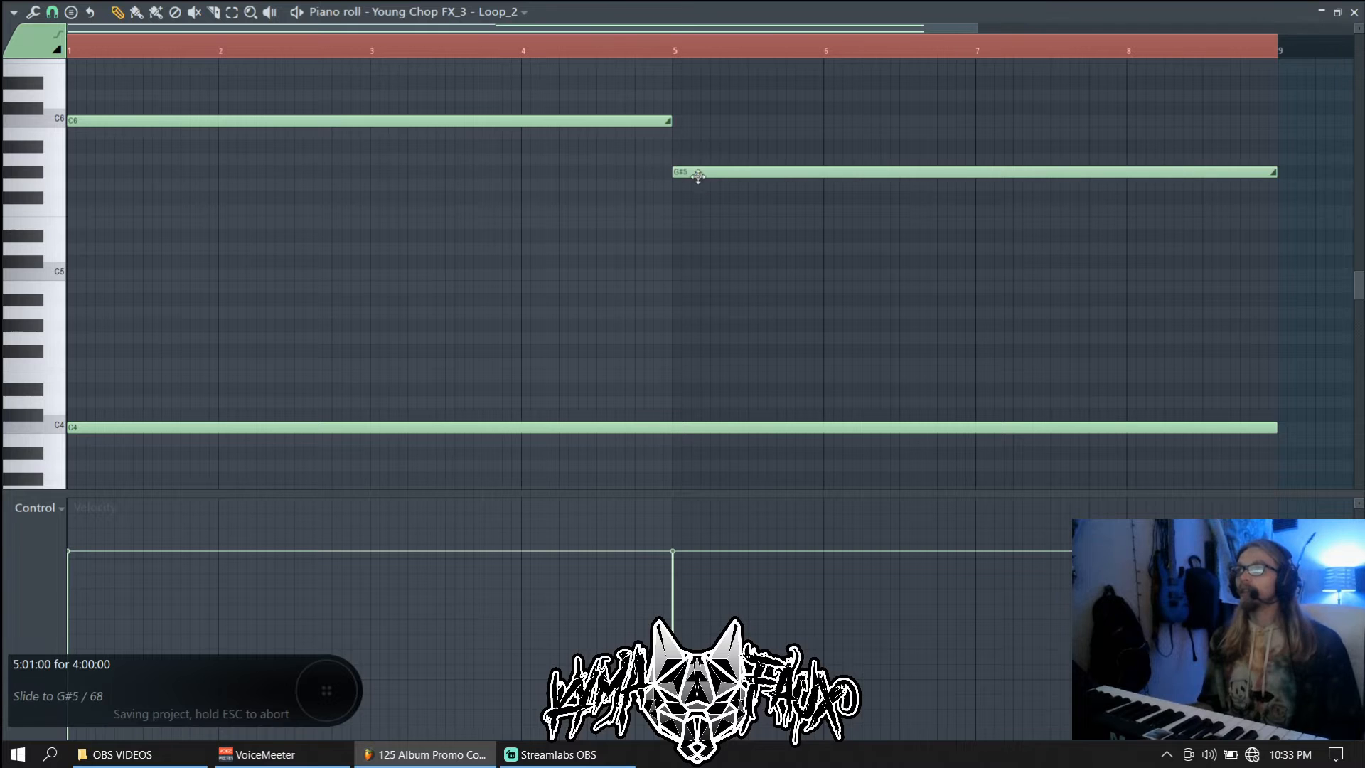
pyautogui.moveTo(698, 175); pyautogui.dragTo(692, 425)
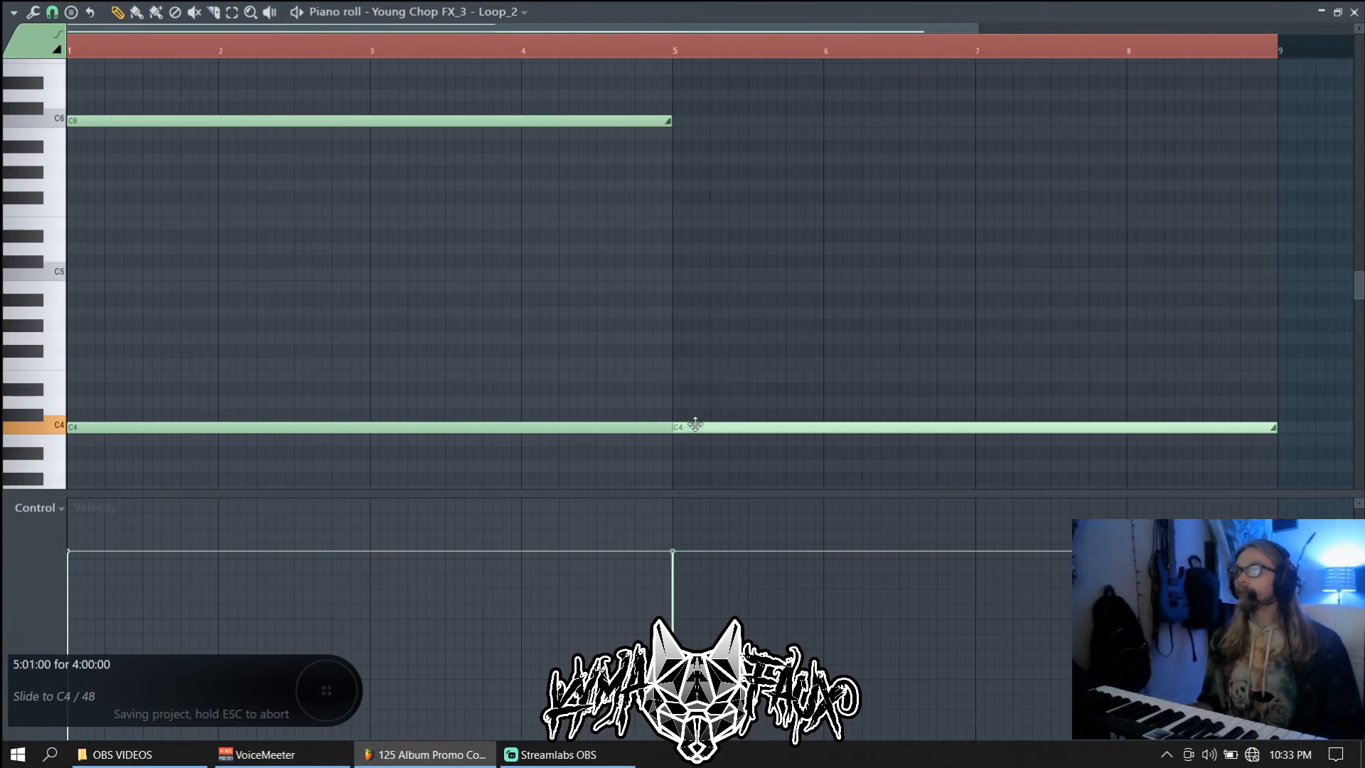
pyautogui.press('F7')
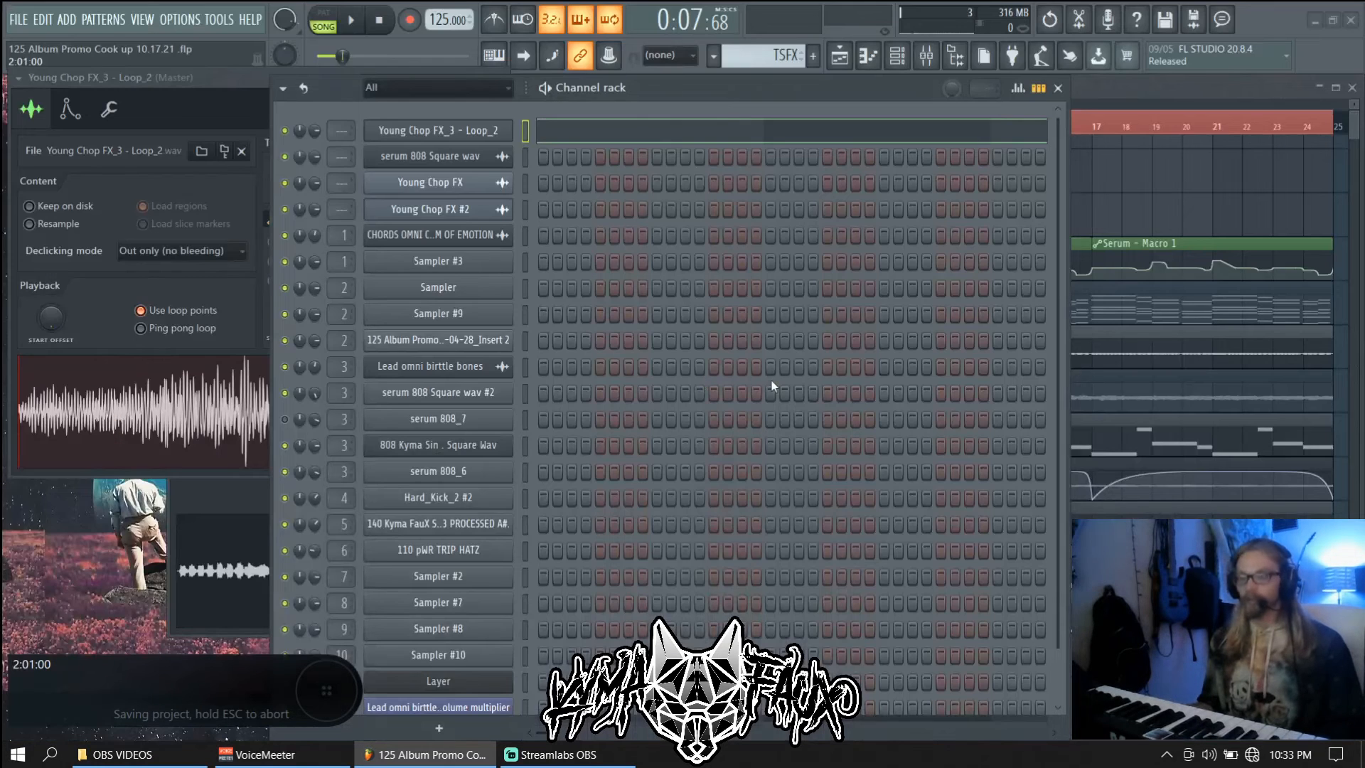
# Play the arrangement and turn the Loop_2 sampler volume down to 50%
pyautogui.press('F5')
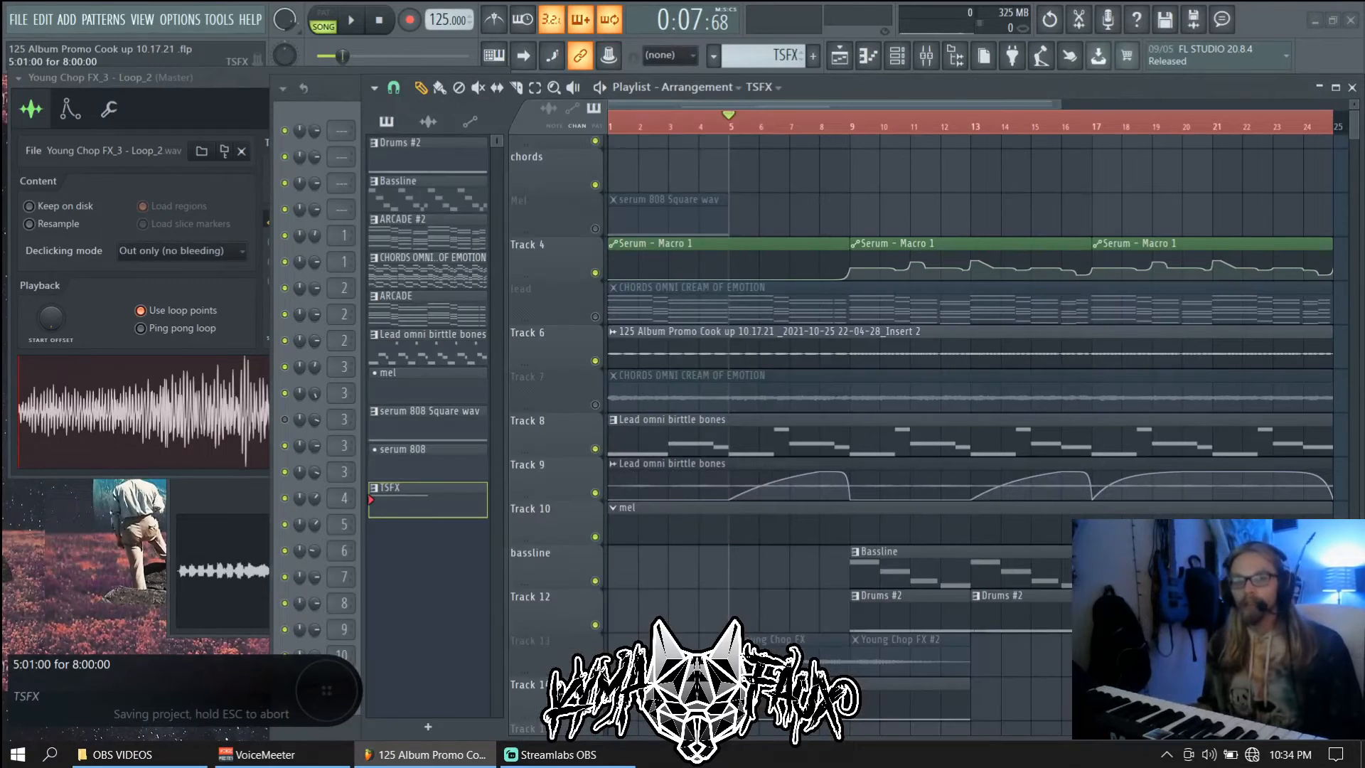
pyautogui.press('space')
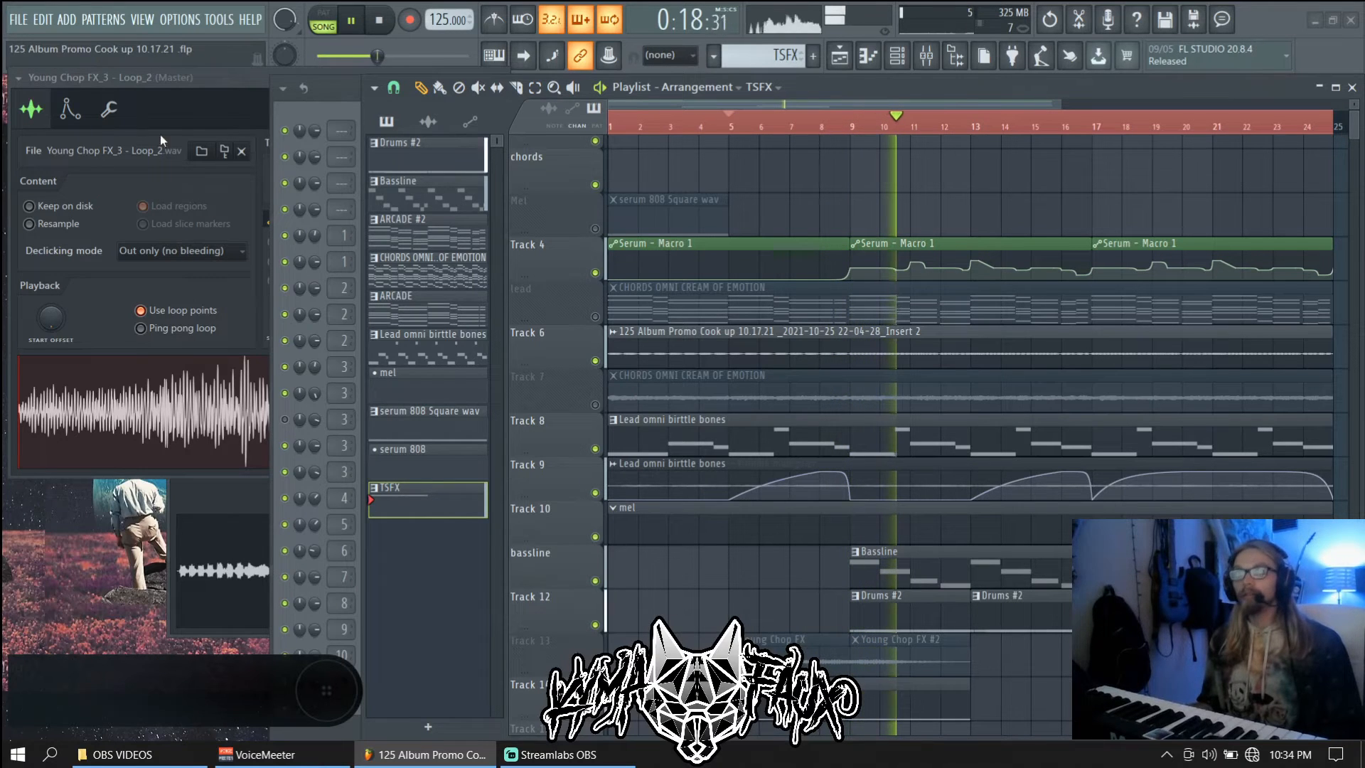
pyautogui.click(158, 115)
pyautogui.scroll(-8, 382, 116)
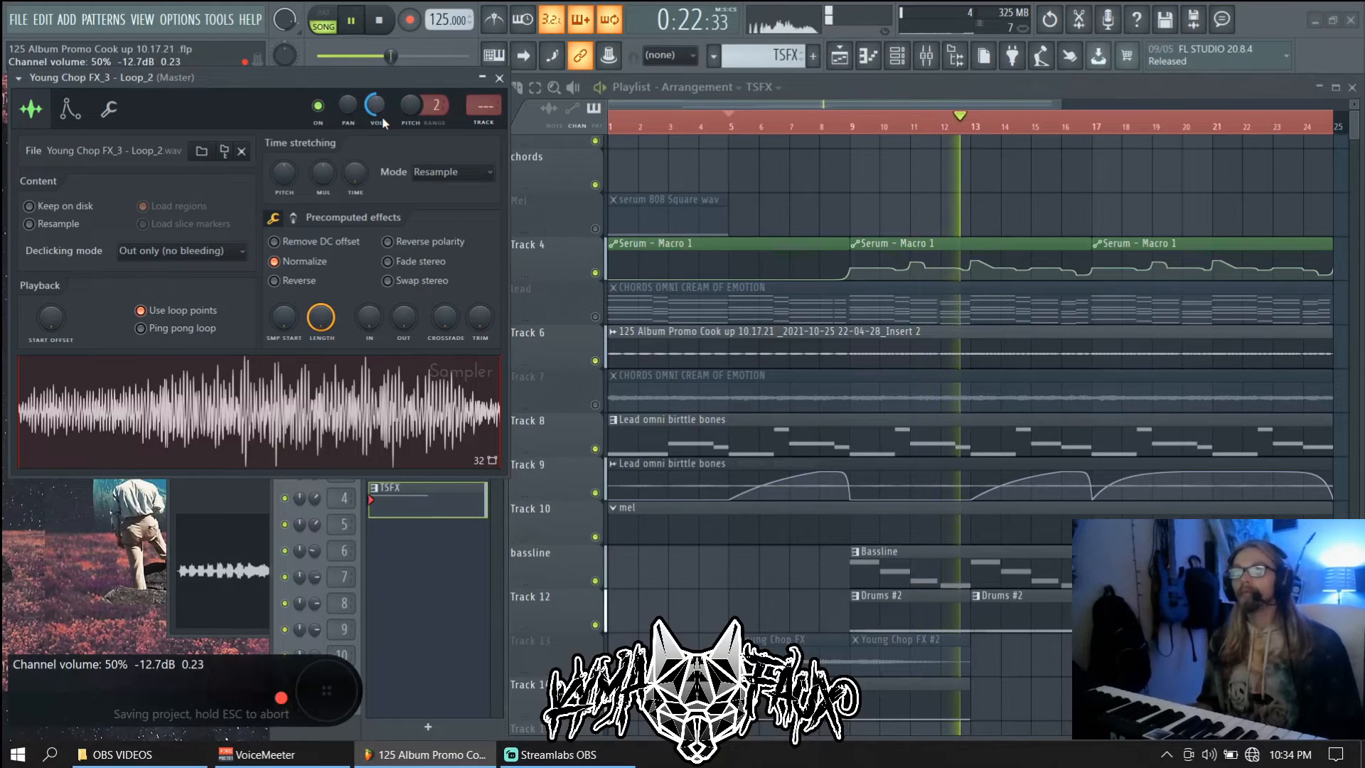
pyautogui.press('space')
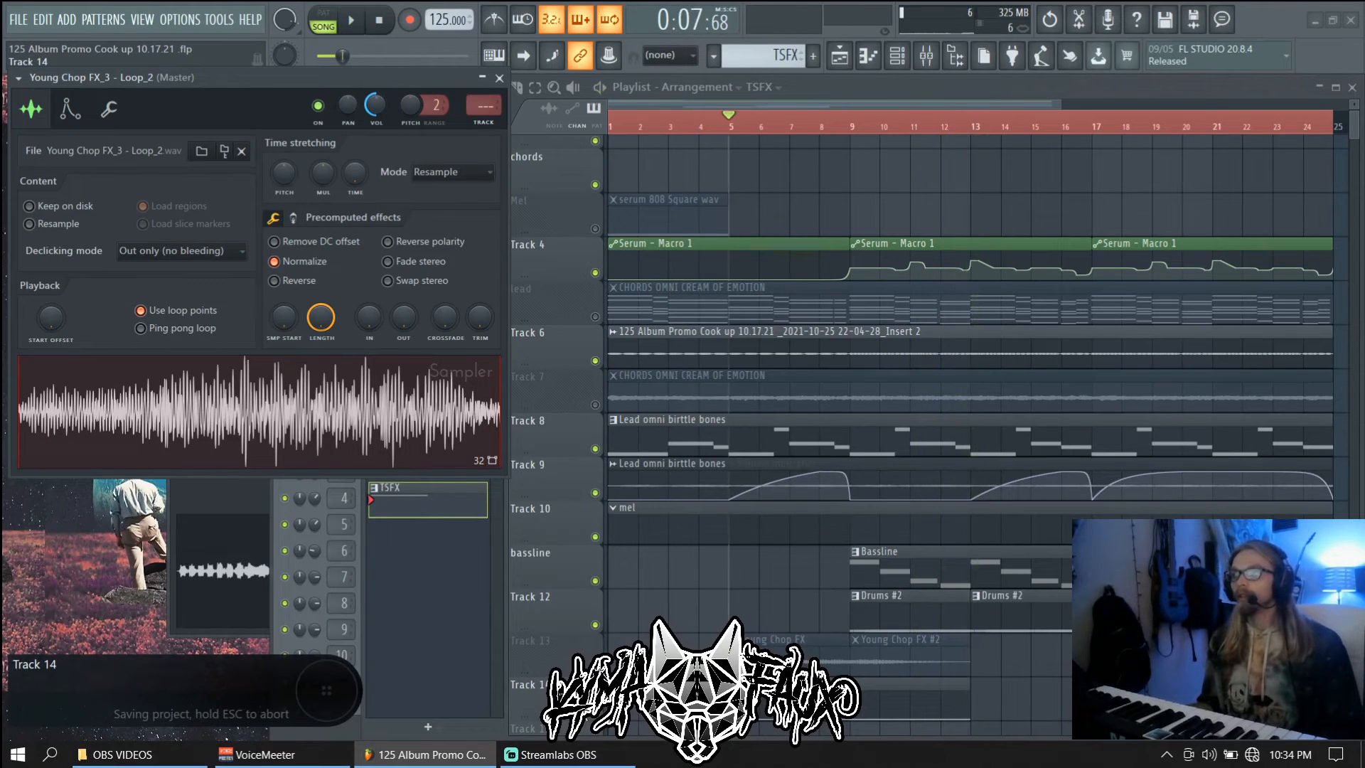
# Compare Tracks 13 and 14 by swapping their mutes, ending with Track 13 muted and Track 14 playing
pyautogui.click(595, 713)
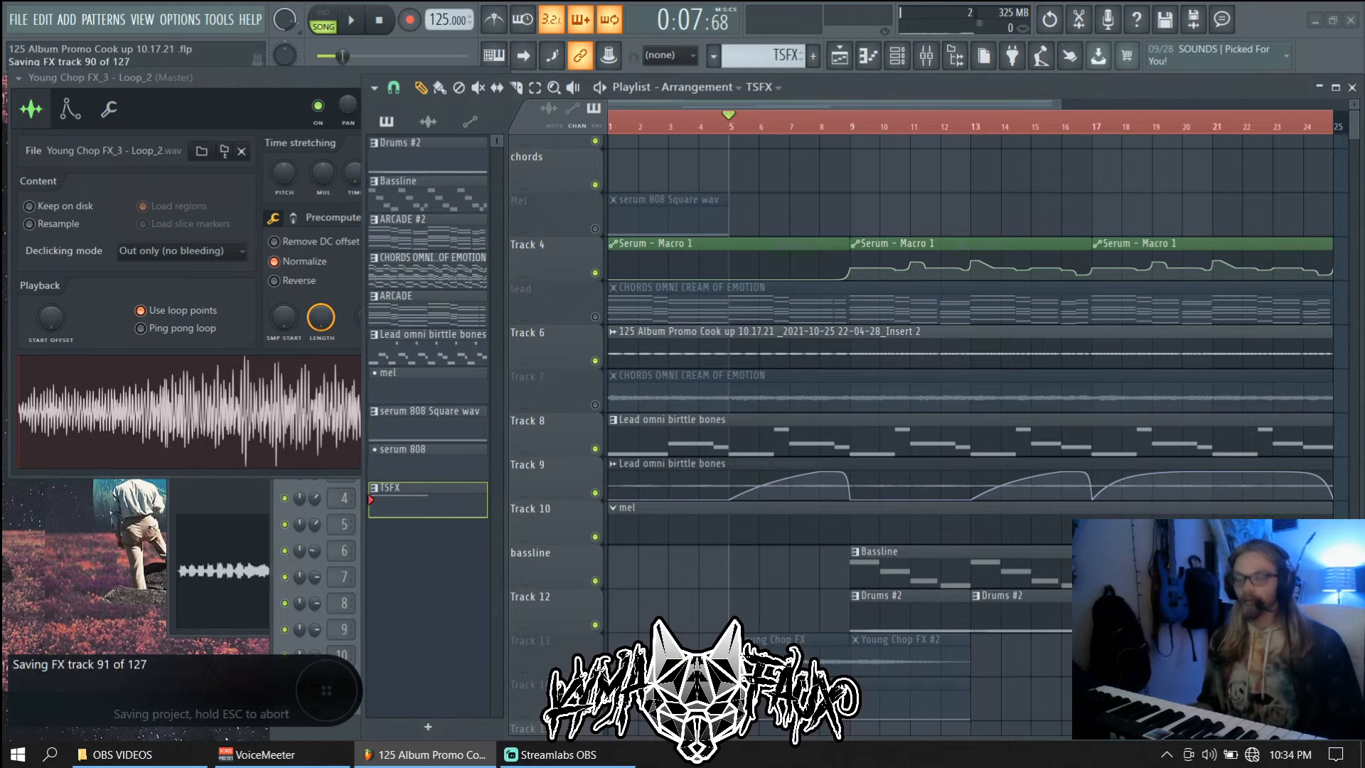
pyautogui.click(595, 669)
pyautogui.press('space')
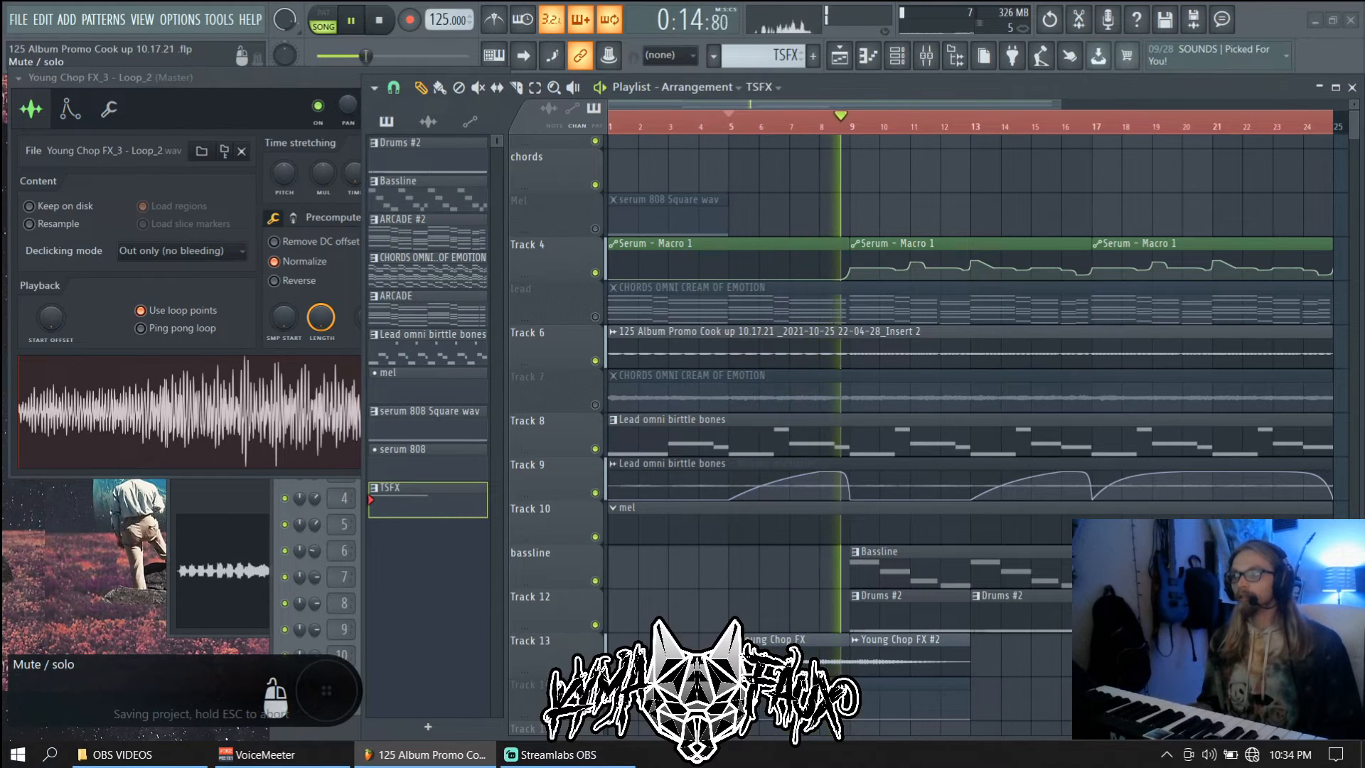
pyautogui.click(595, 669)
pyautogui.press('space')
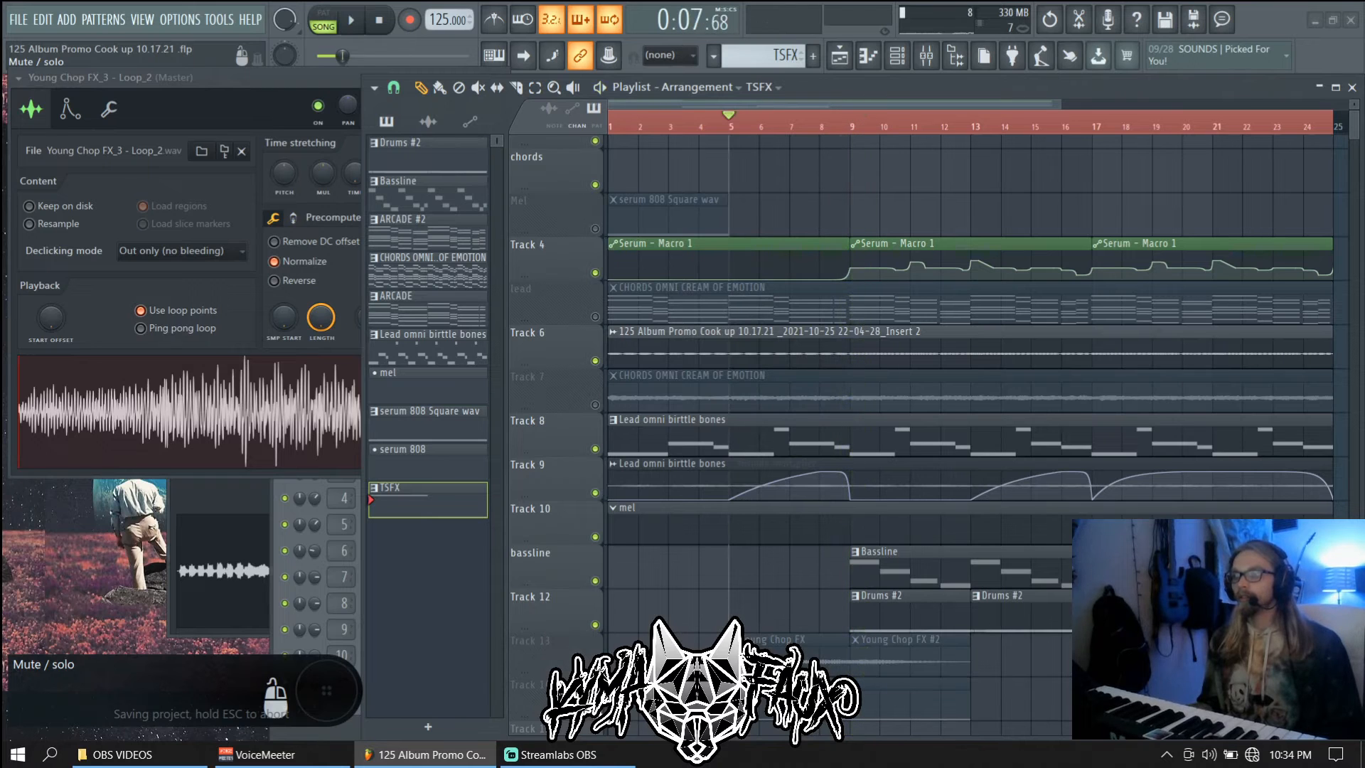
pyautogui.click(595, 713)
pyautogui.press('space')
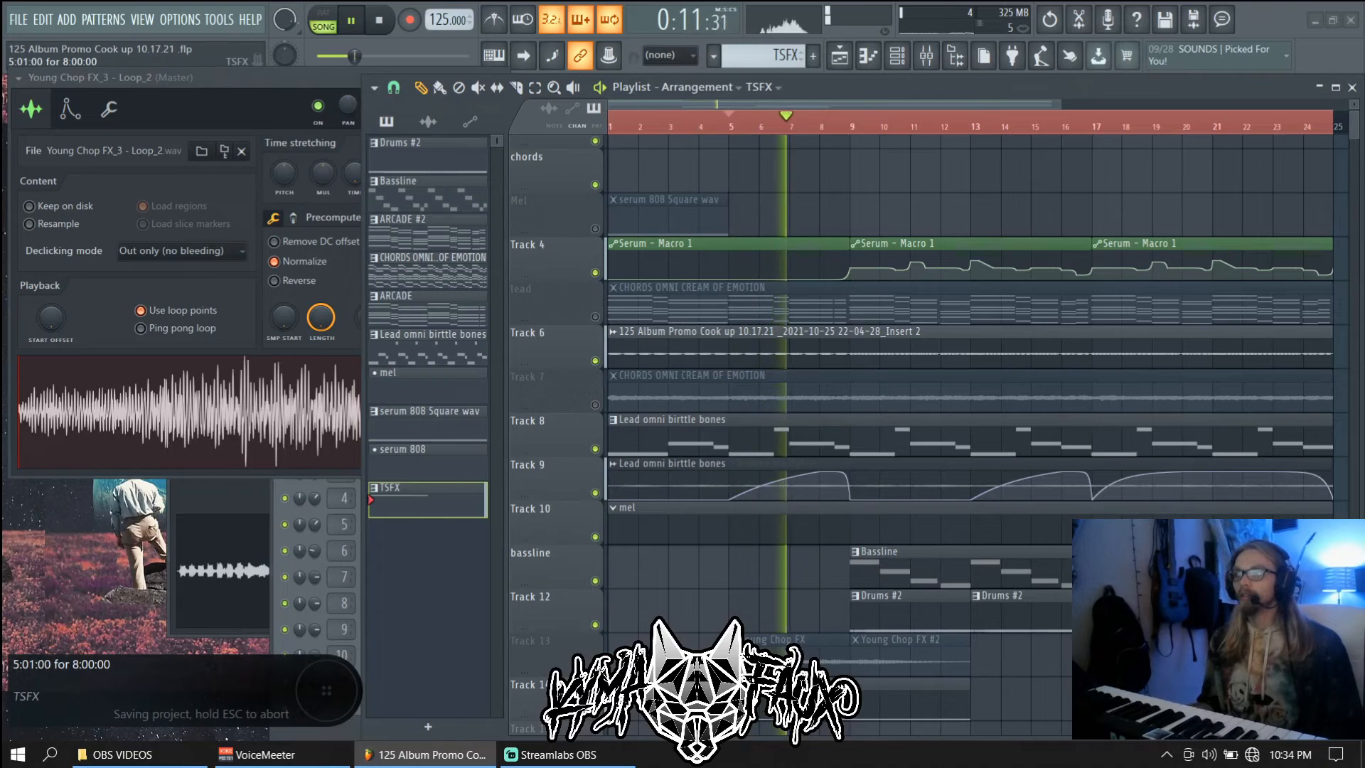
# Drop the clip's long C4 note an octave, then close the piano roll, channel rack and playlist
pyautogui.doubleClick(761, 688)
pyautogui.hscroll(-2, 583, 434)
pyautogui.click(580, 427)
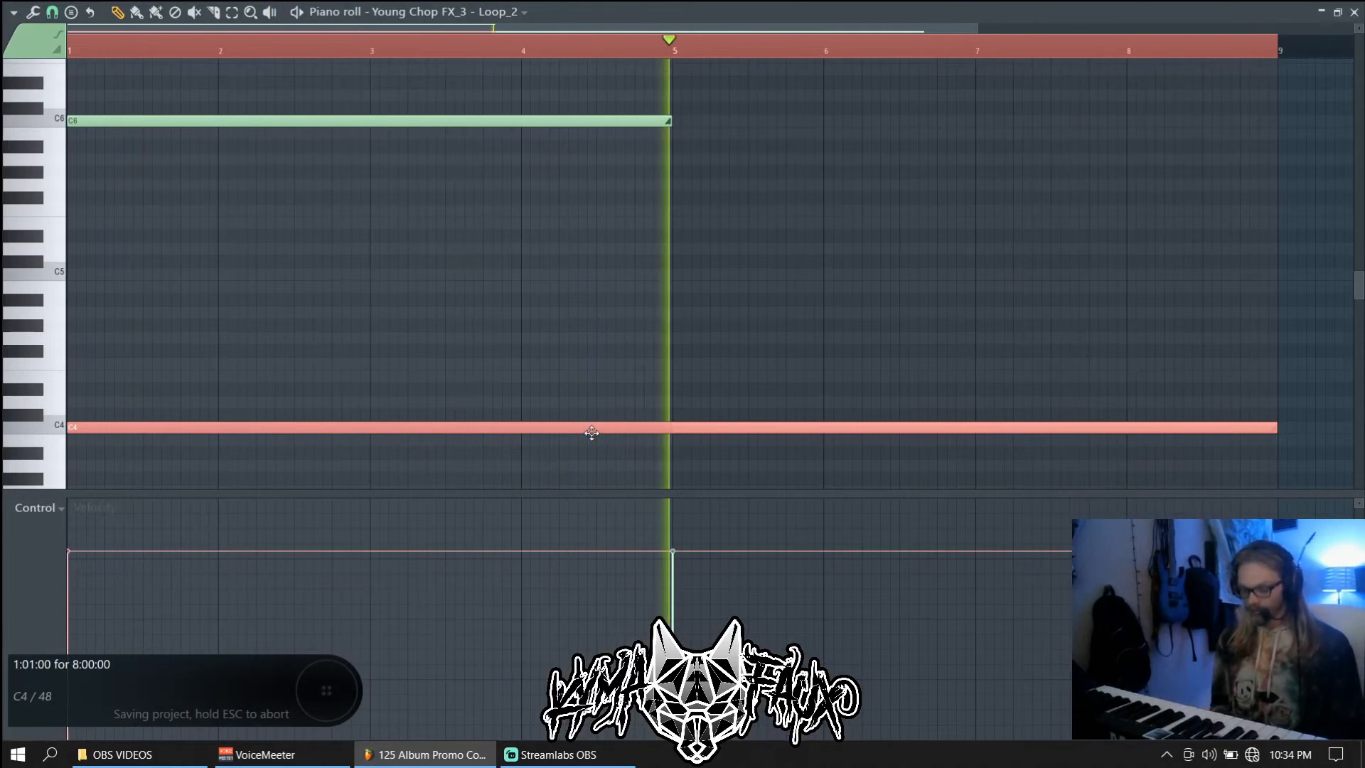
pyautogui.hotkey('ctrl', 'Down')
pyautogui.press('F7')
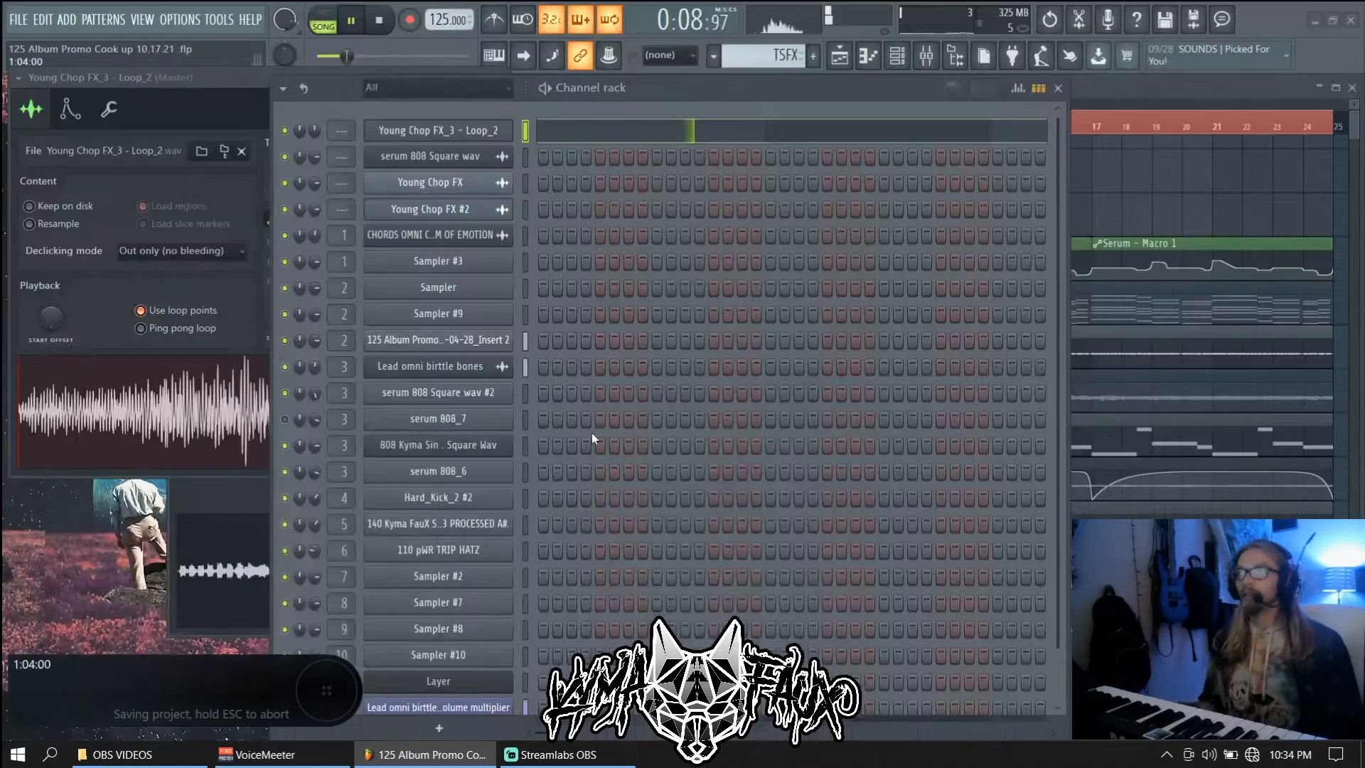
pyautogui.press('F6')
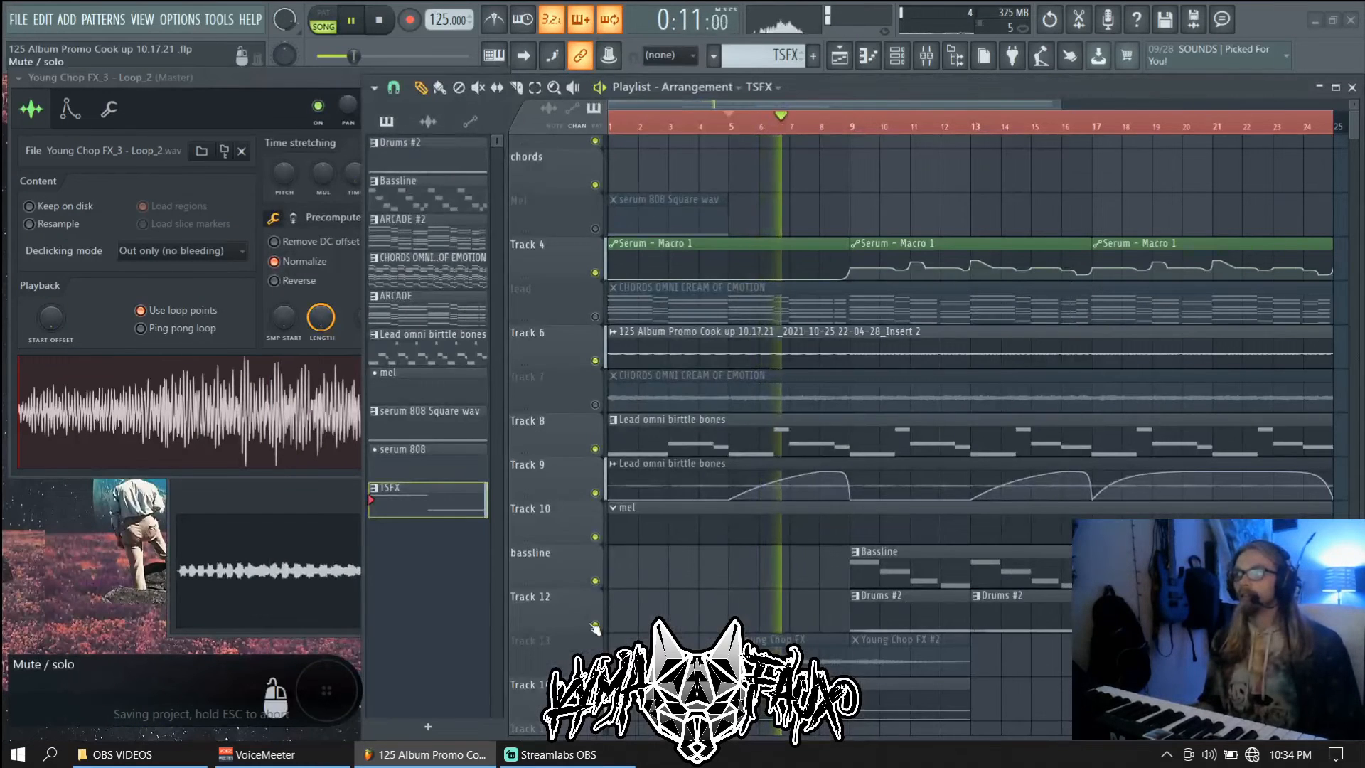
pyautogui.press('F5')
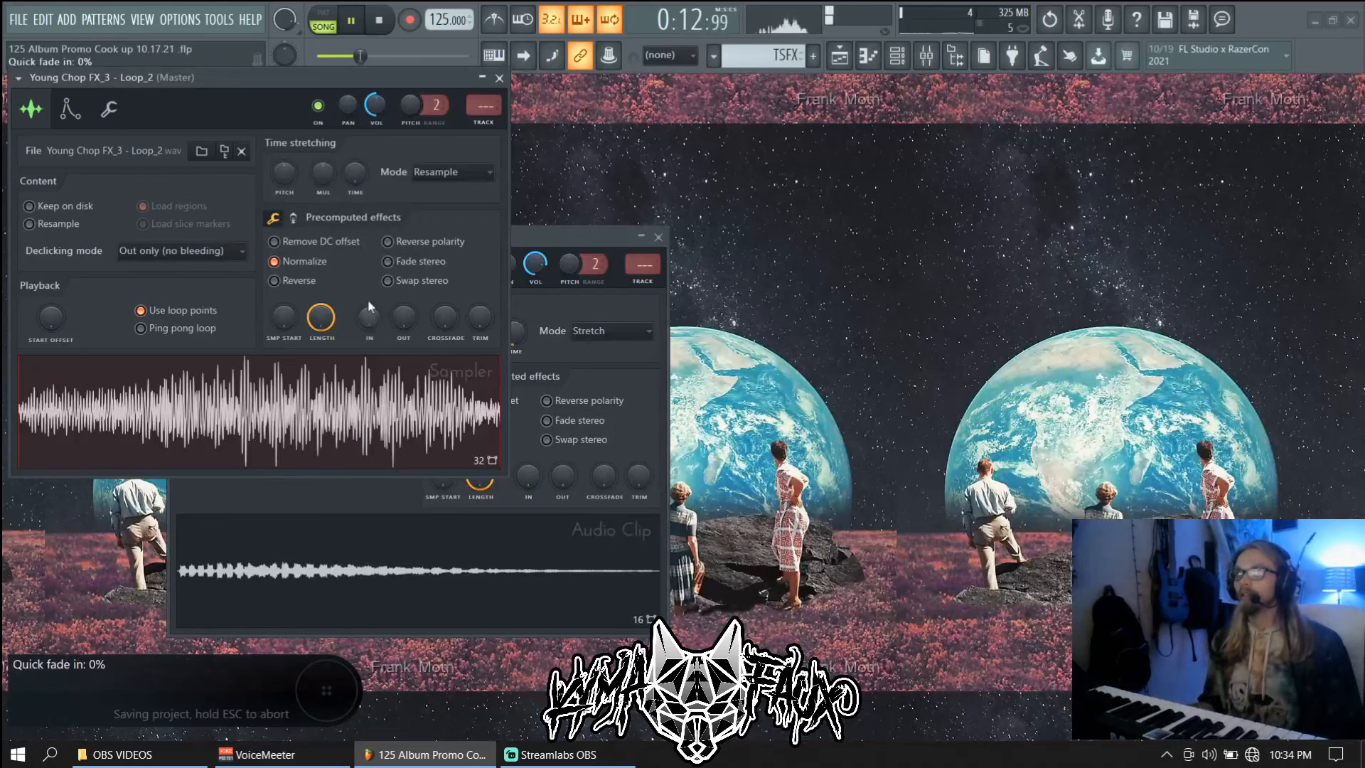
# Give the Loop_2 sample quick fade-in and fade-out of about 25% and audition it
pyautogui.moveTo(403, 318)
pyautogui.mouseDown()
pyautogui.moveTo(404, 302)
pyautogui.moveTo(369, 302)
pyautogui.moveTo(403, 319)
pyautogui.mouseUp()
pyautogui.press('space')
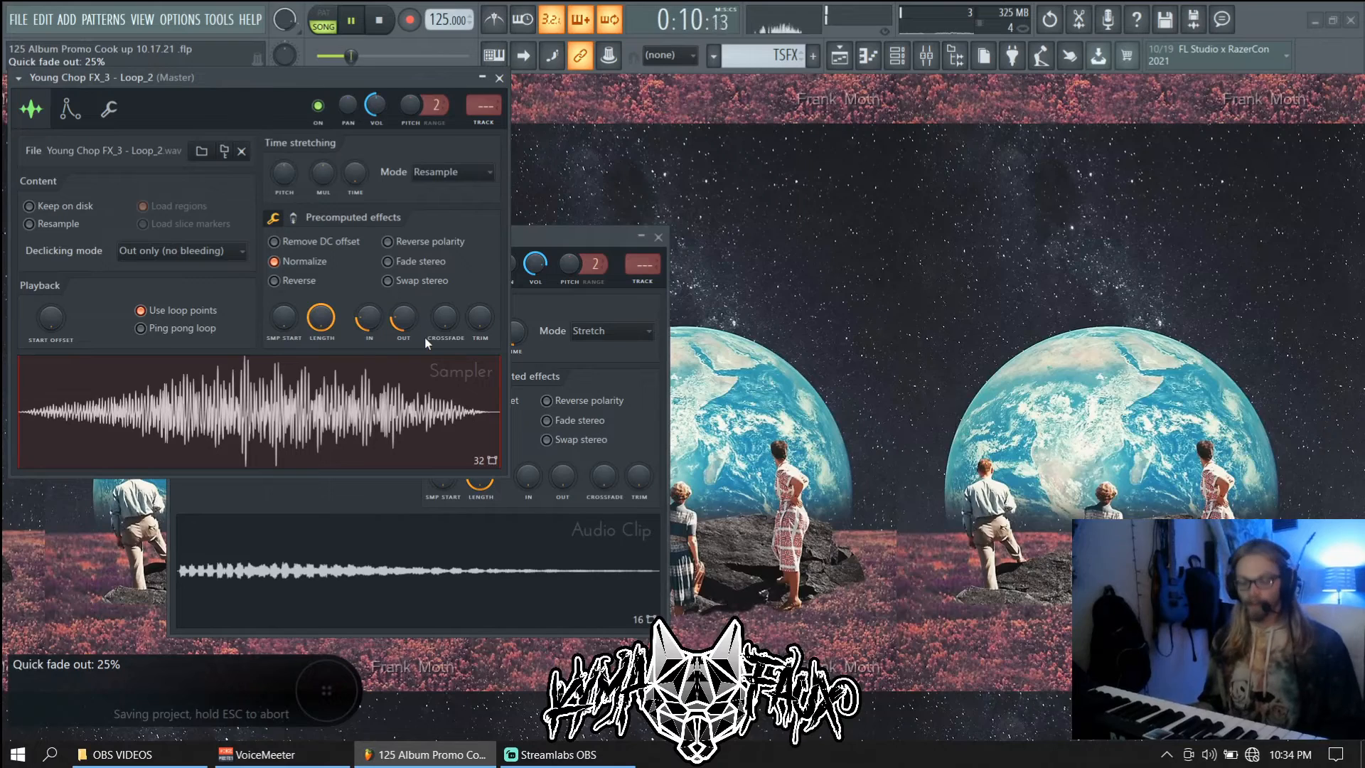
pyautogui.press('space')
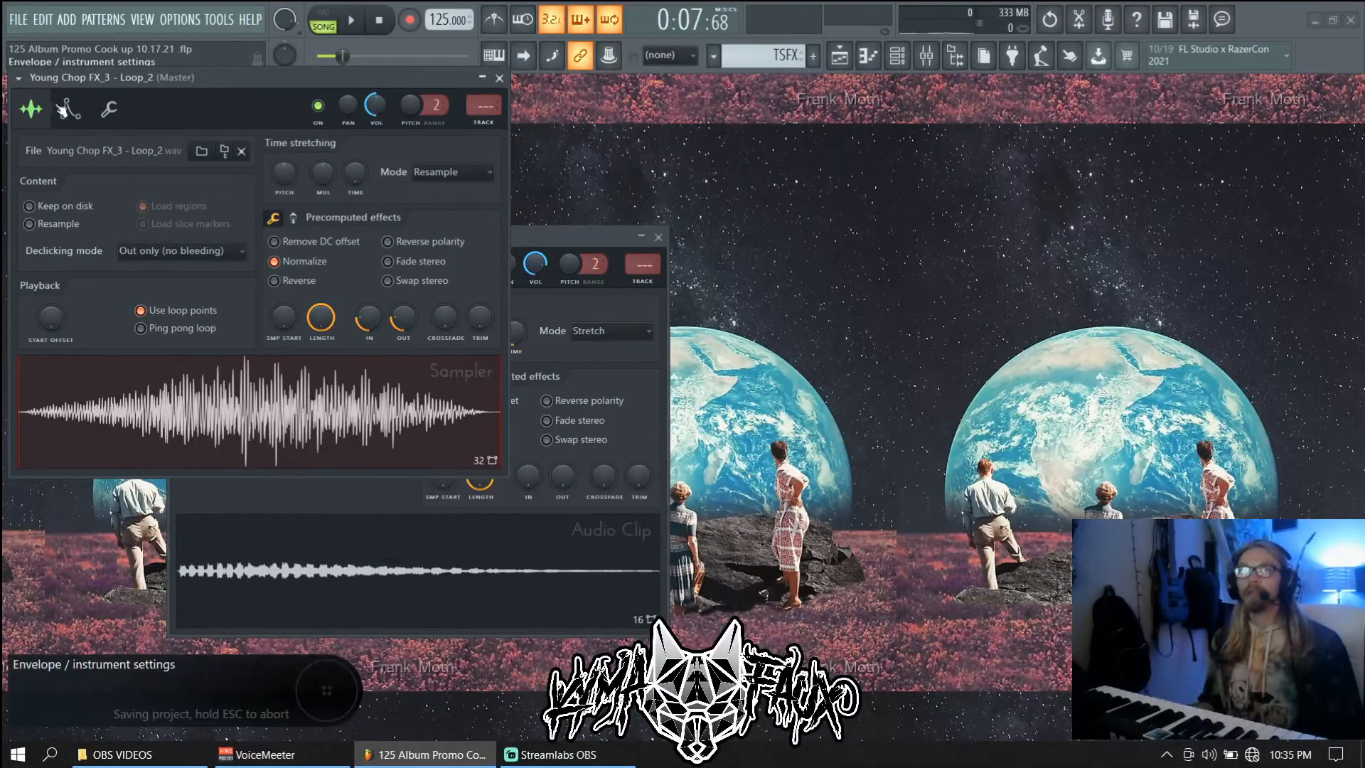
# Curve the volume envelope with 100% attack tension and -100% decay tension, then close the sampler windows
pyautogui.click(70, 108)
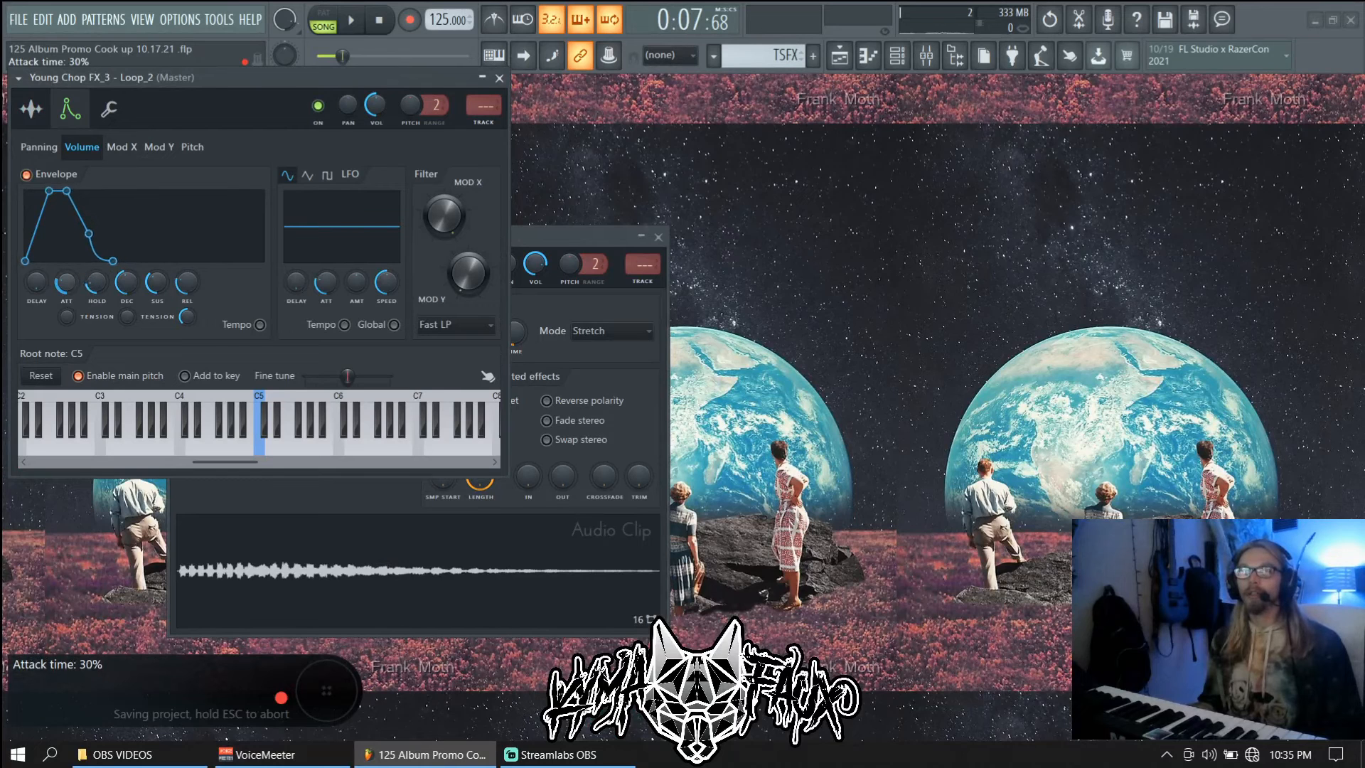
pyautogui.scroll(10, 68, 320)
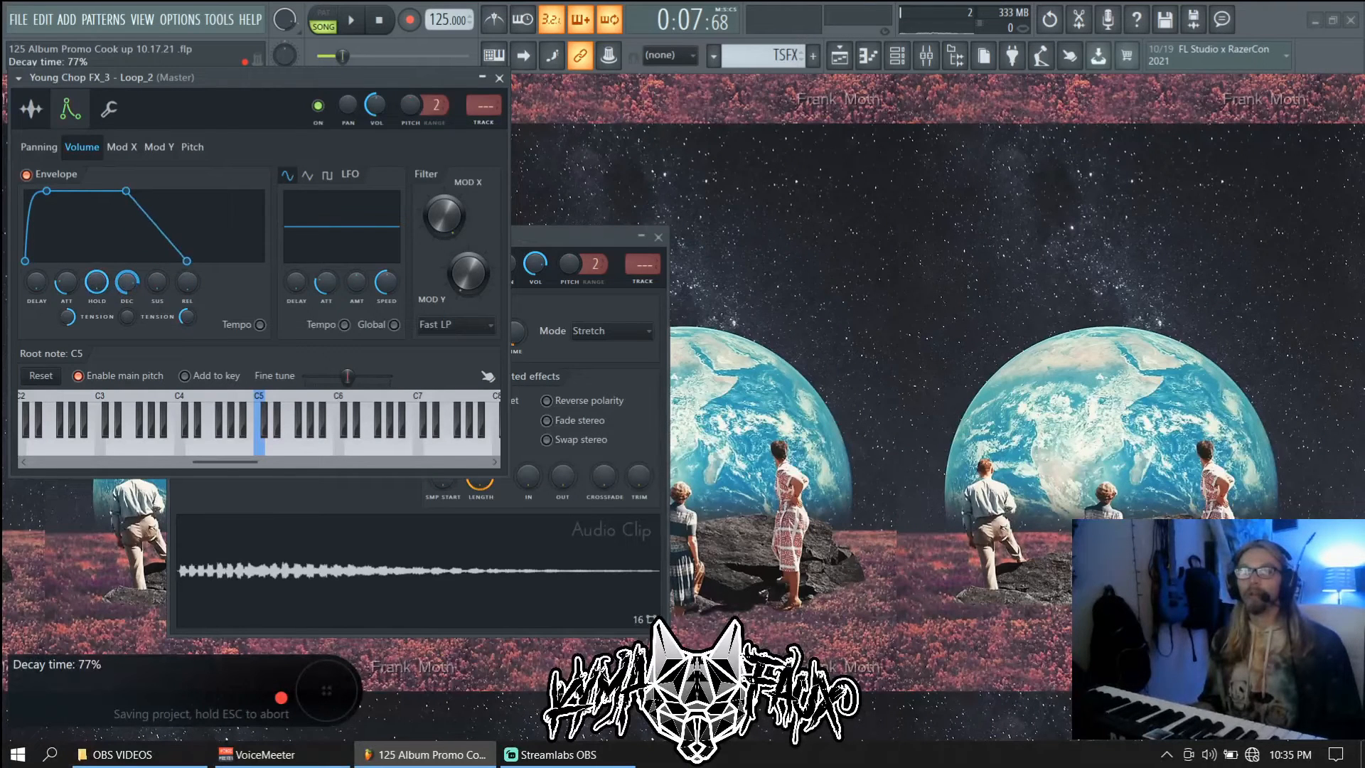
pyautogui.moveTo(133, 309); pyautogui.dragTo(132, 356)
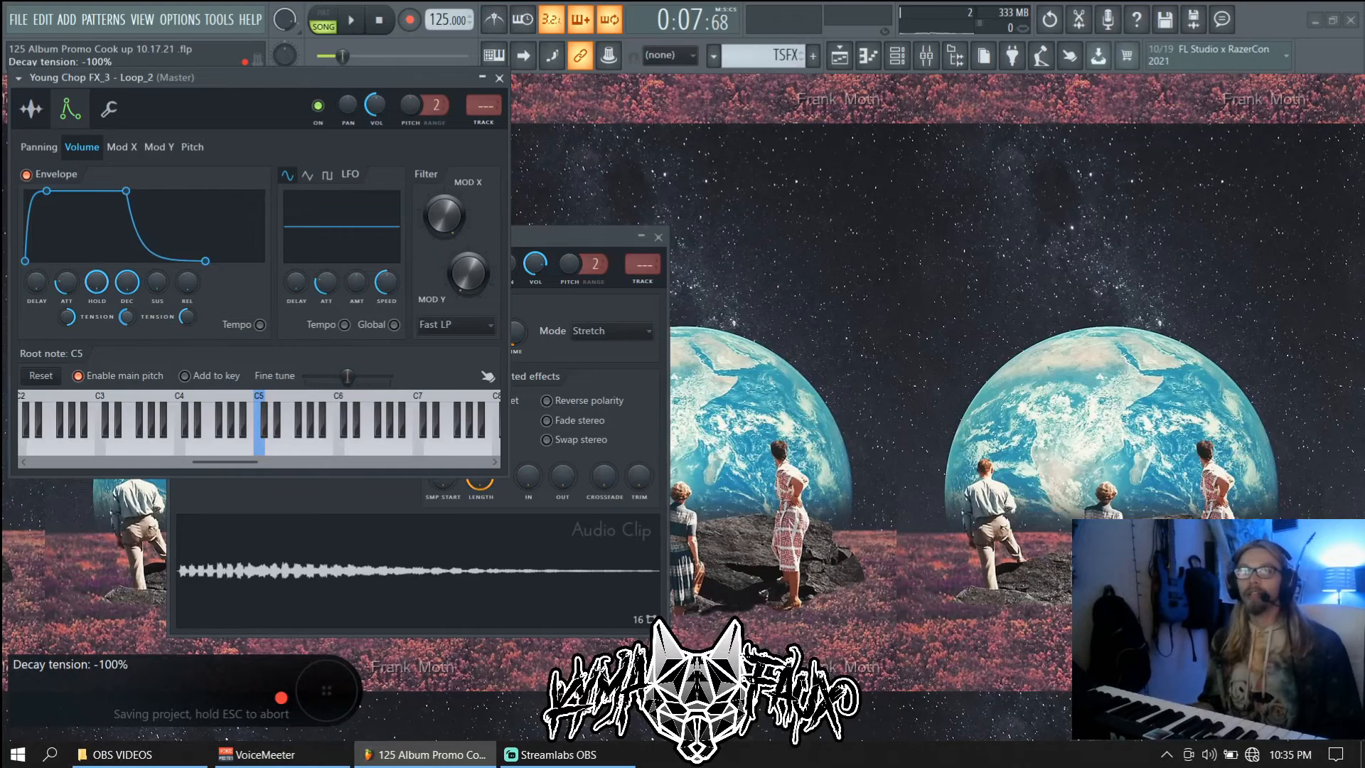
pyautogui.press('Escape')
pyautogui.press('Escape')
pyautogui.press('space')
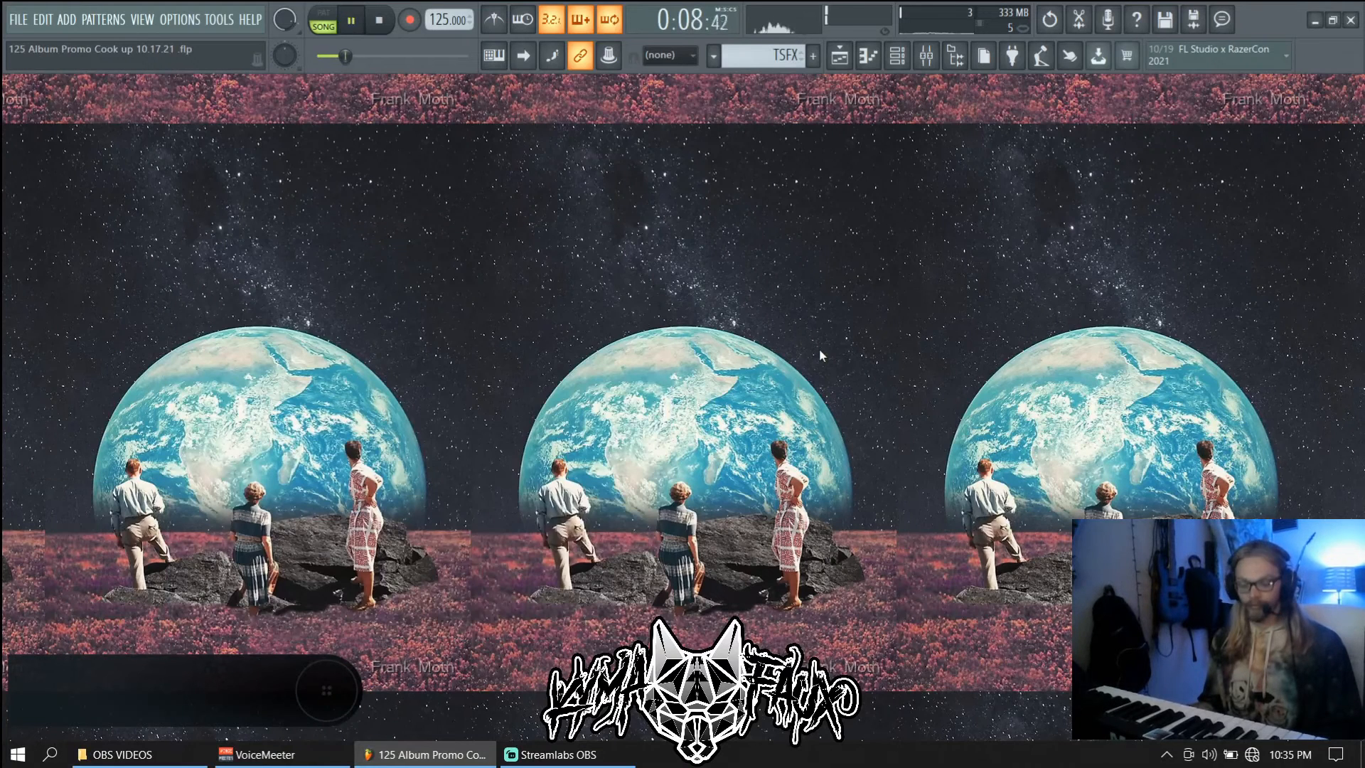
# Turn the Young Chop FX_3 - Loop_2 channel volume down to 25% in the channel rack
pyautogui.click(839, 55)
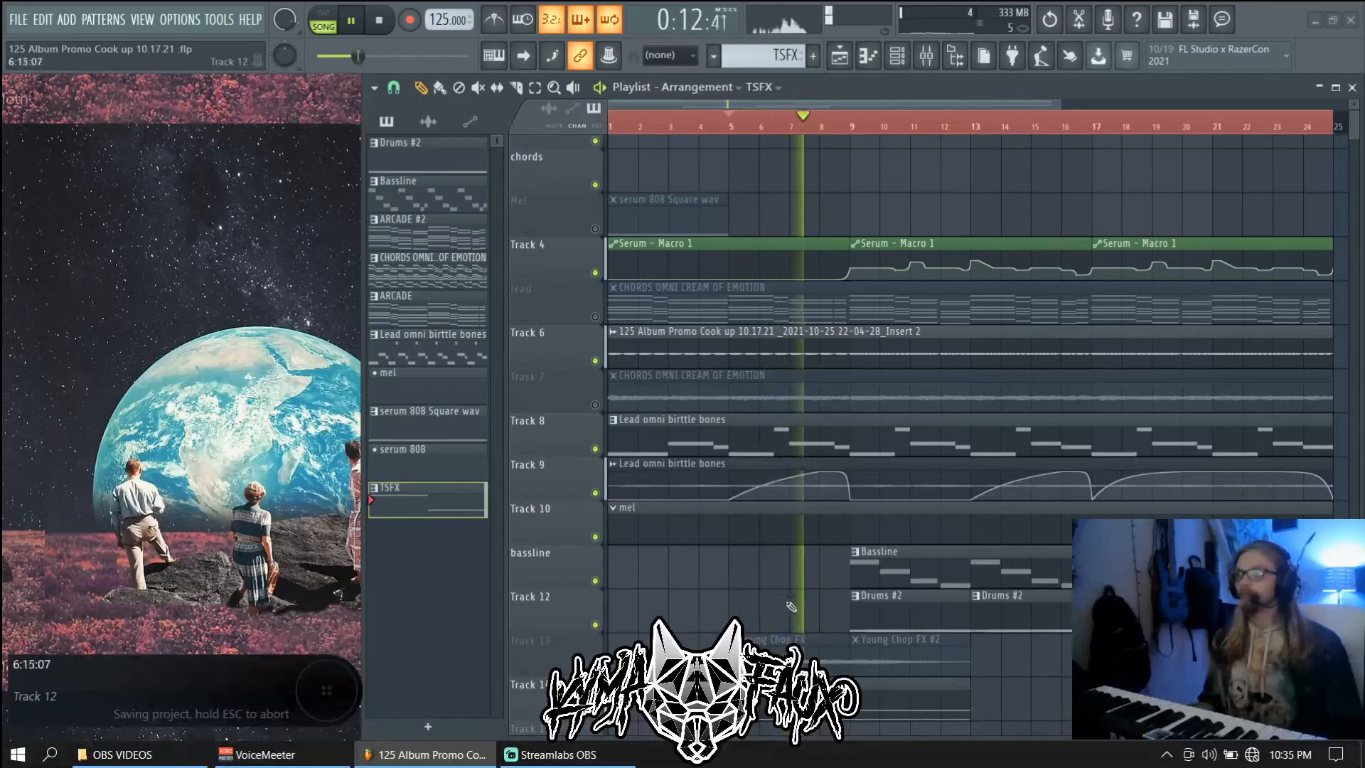
pyautogui.click(897, 55)
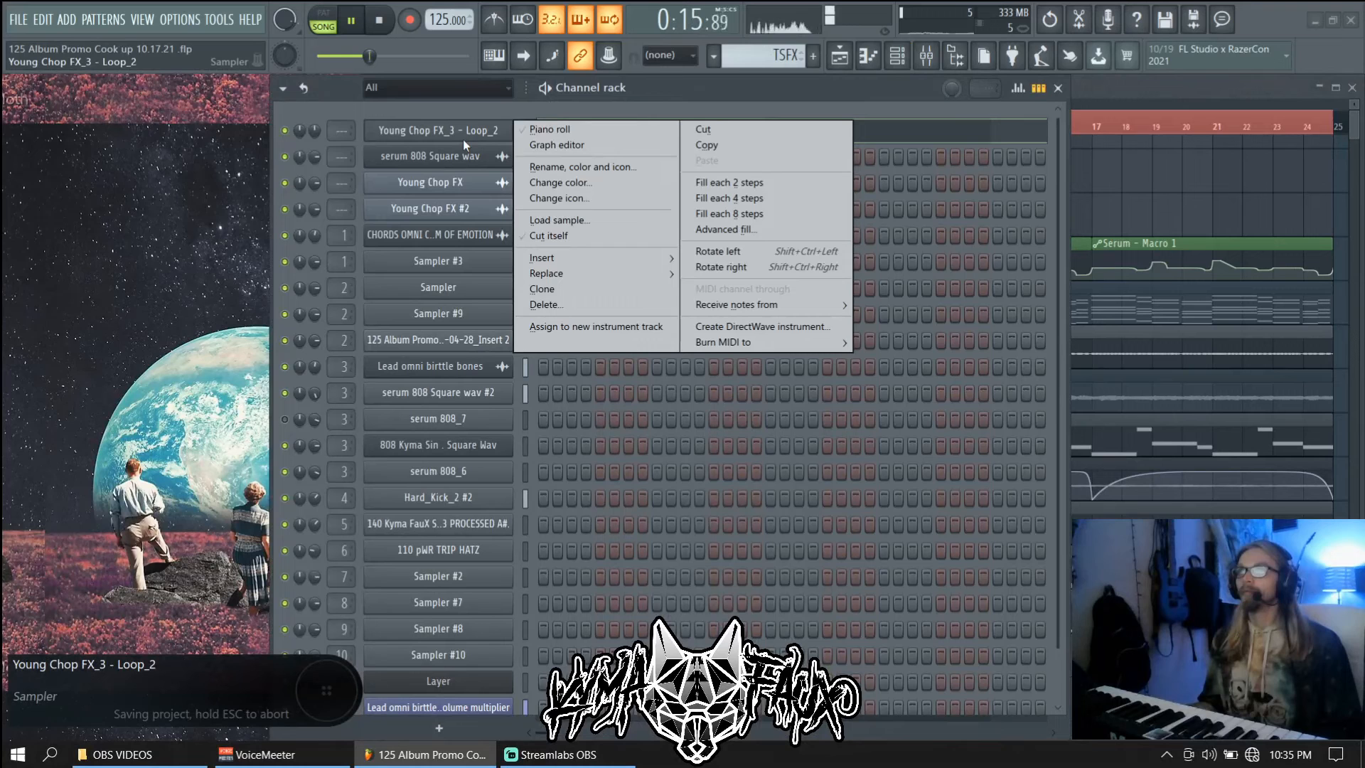
pyautogui.click(558, 234)
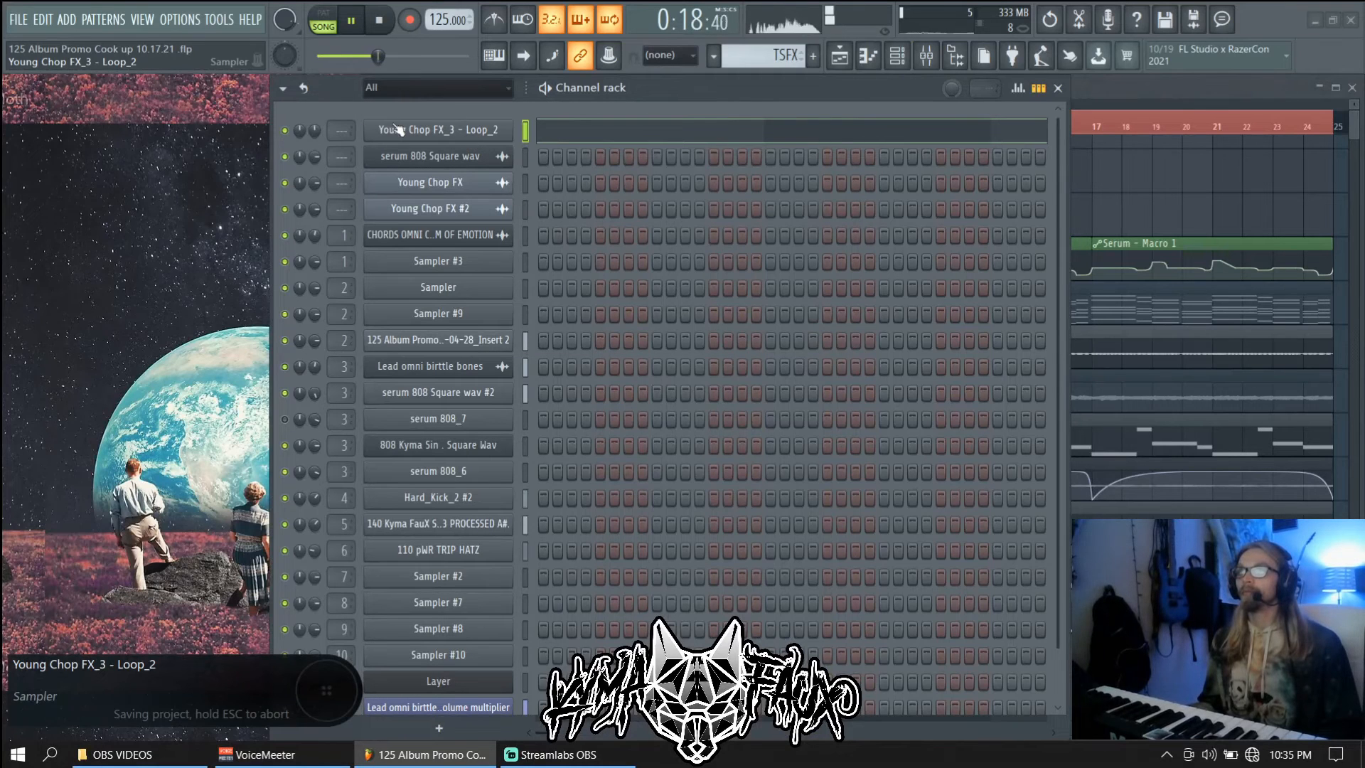
pyautogui.scroll(-8, 314, 129)
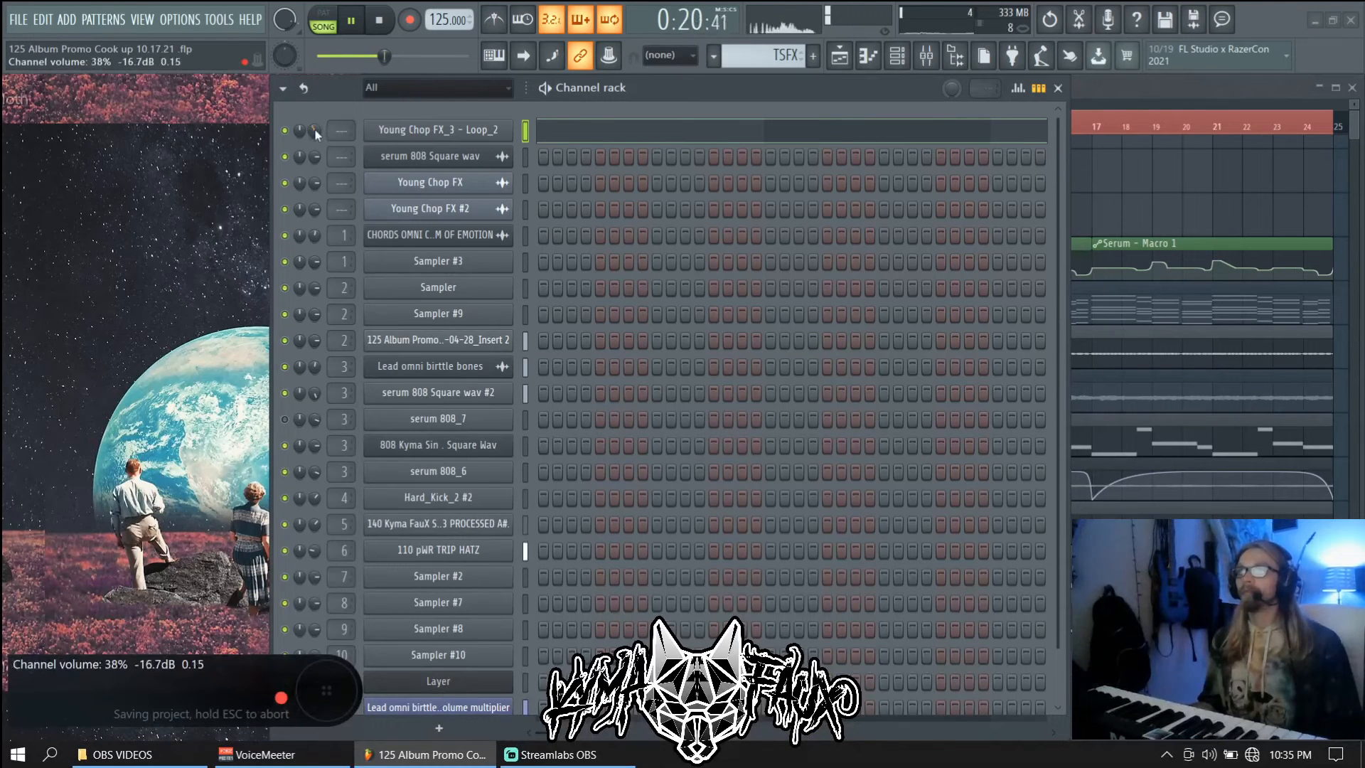
pyautogui.scroll(3, 330, 129)
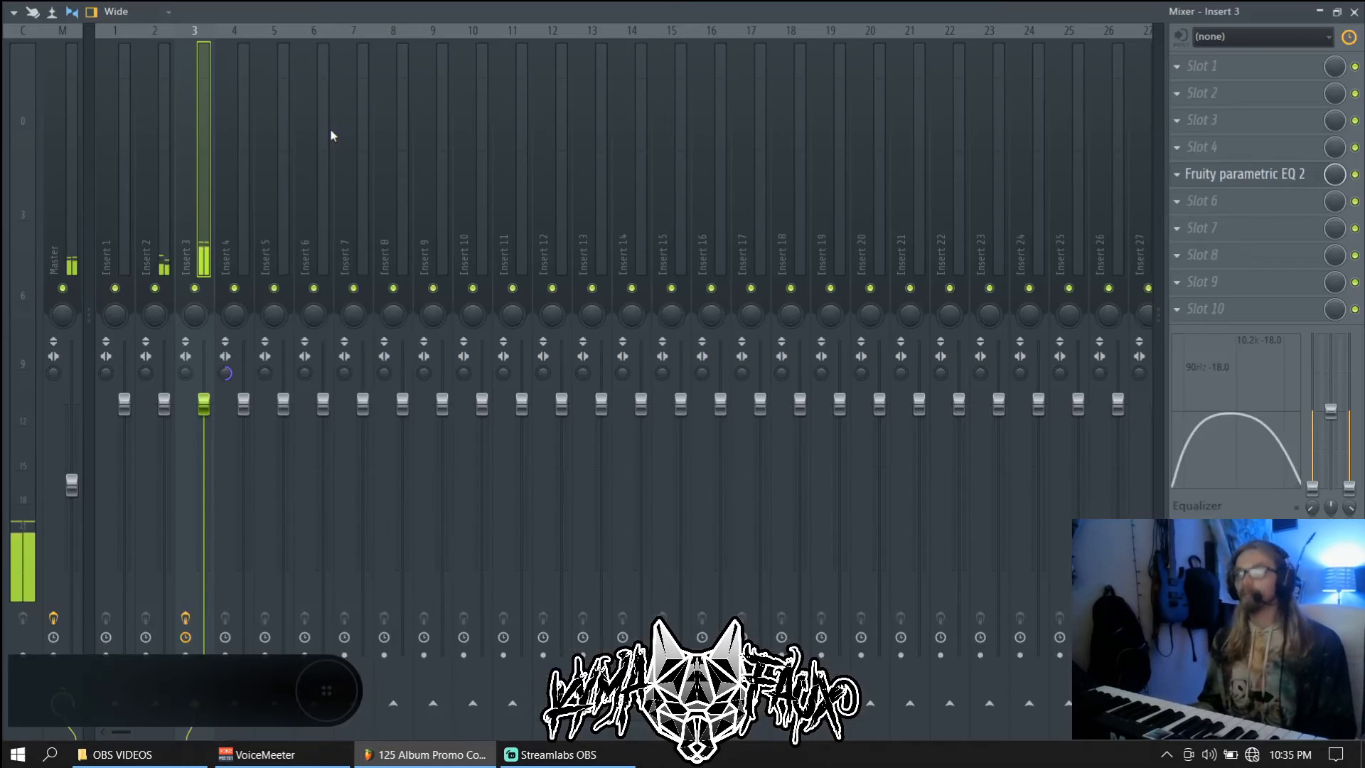
# Route the channel to mixer Insert 9, which reads -26.66 dB, and save the project
pyautogui.doubleClick(331, 129)
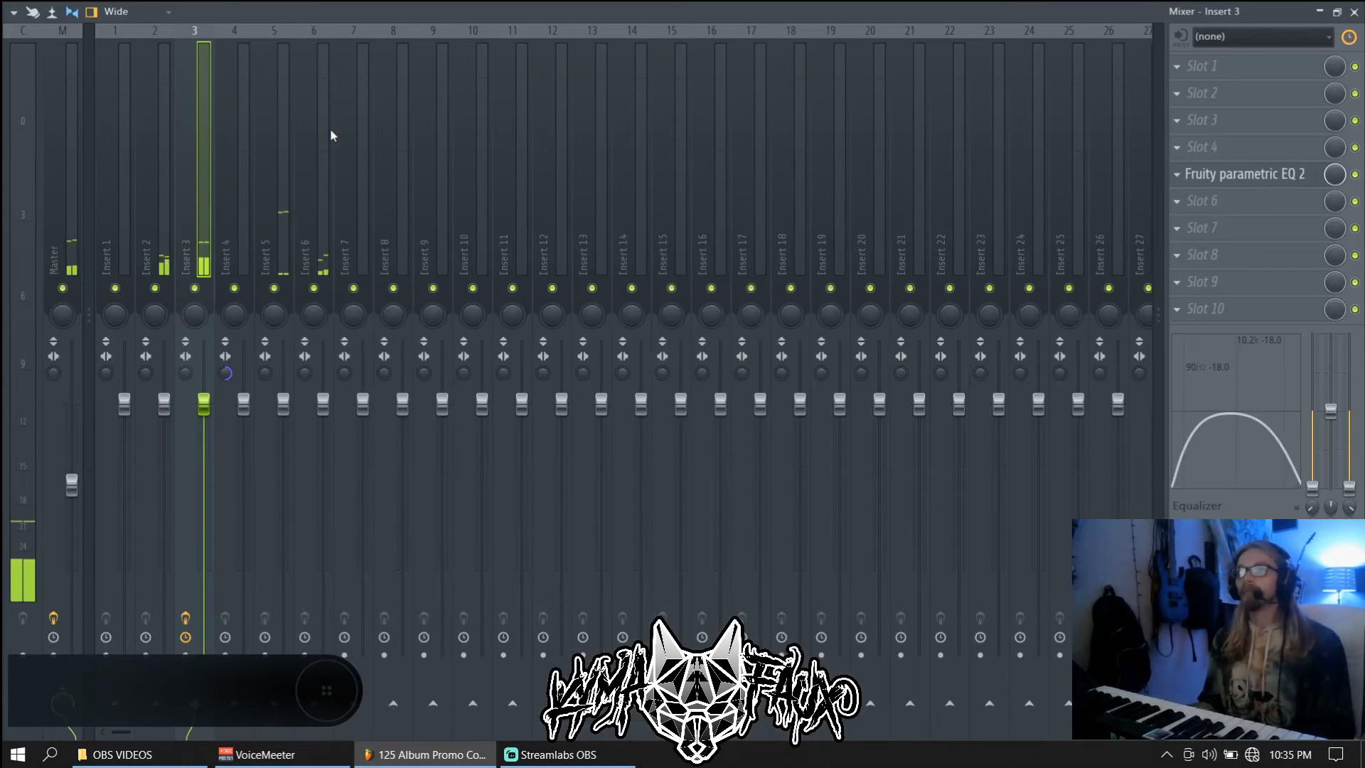
pyautogui.press('F9')
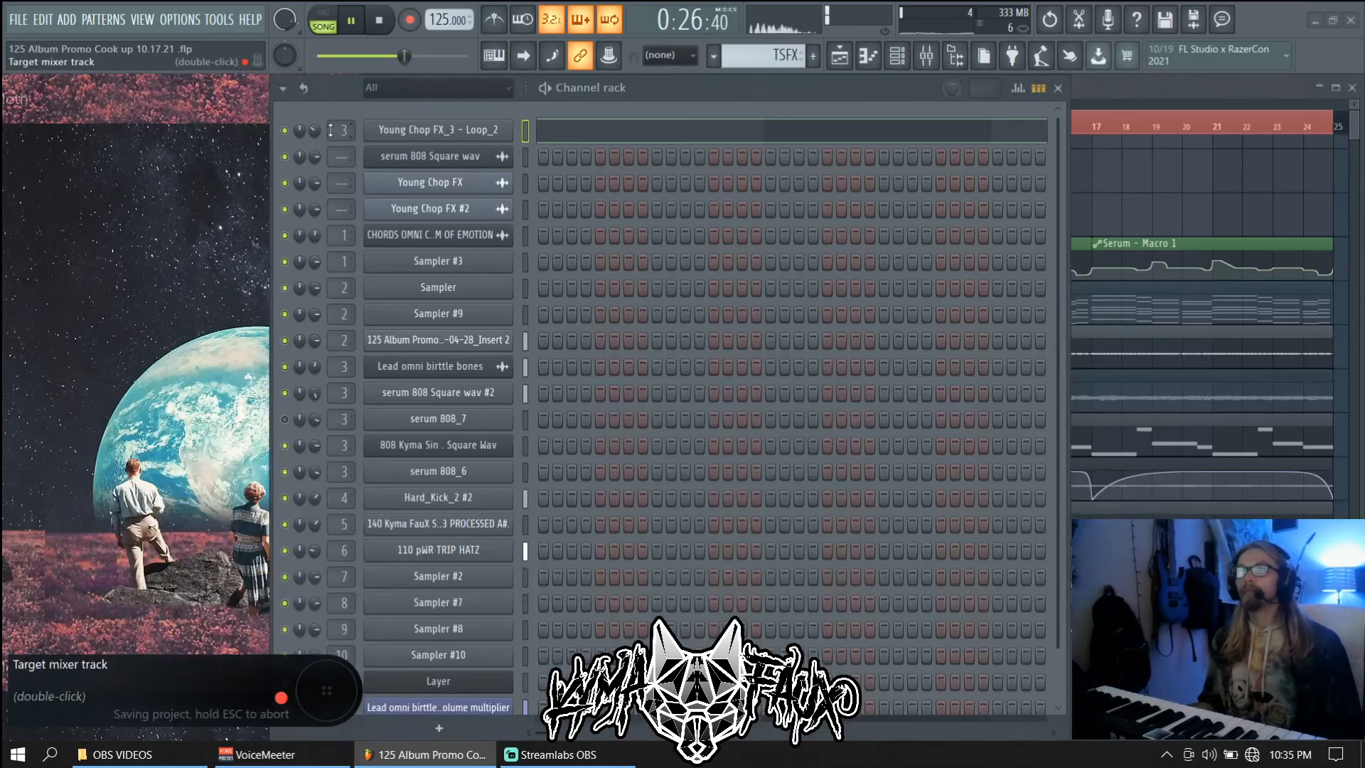
pyautogui.scroll(2, 330, 129)
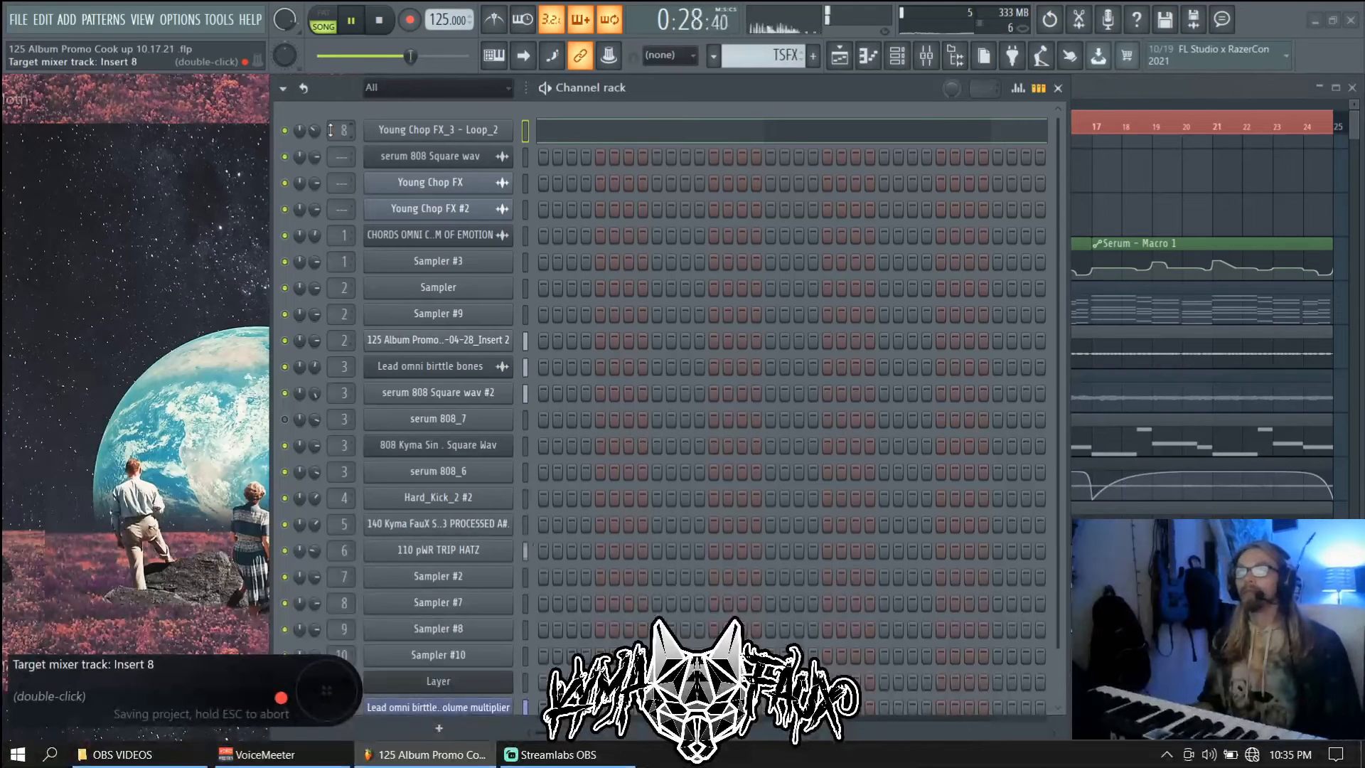
pyautogui.scroll(1, 330, 130)
pyautogui.press('space')
pyautogui.press('space')
pyautogui.doubleClick(330, 129)
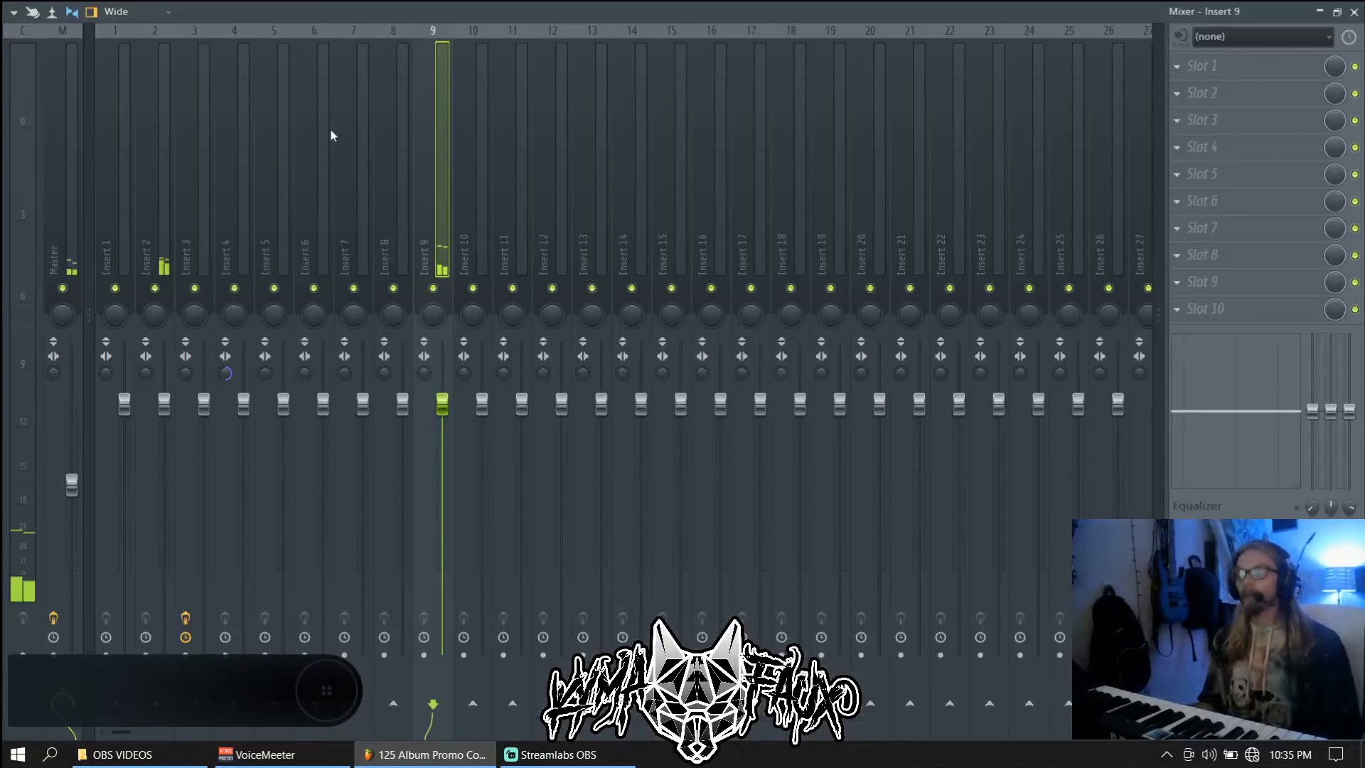
pyautogui.press('F9')
pyautogui.hotkey('ctrl', 's')
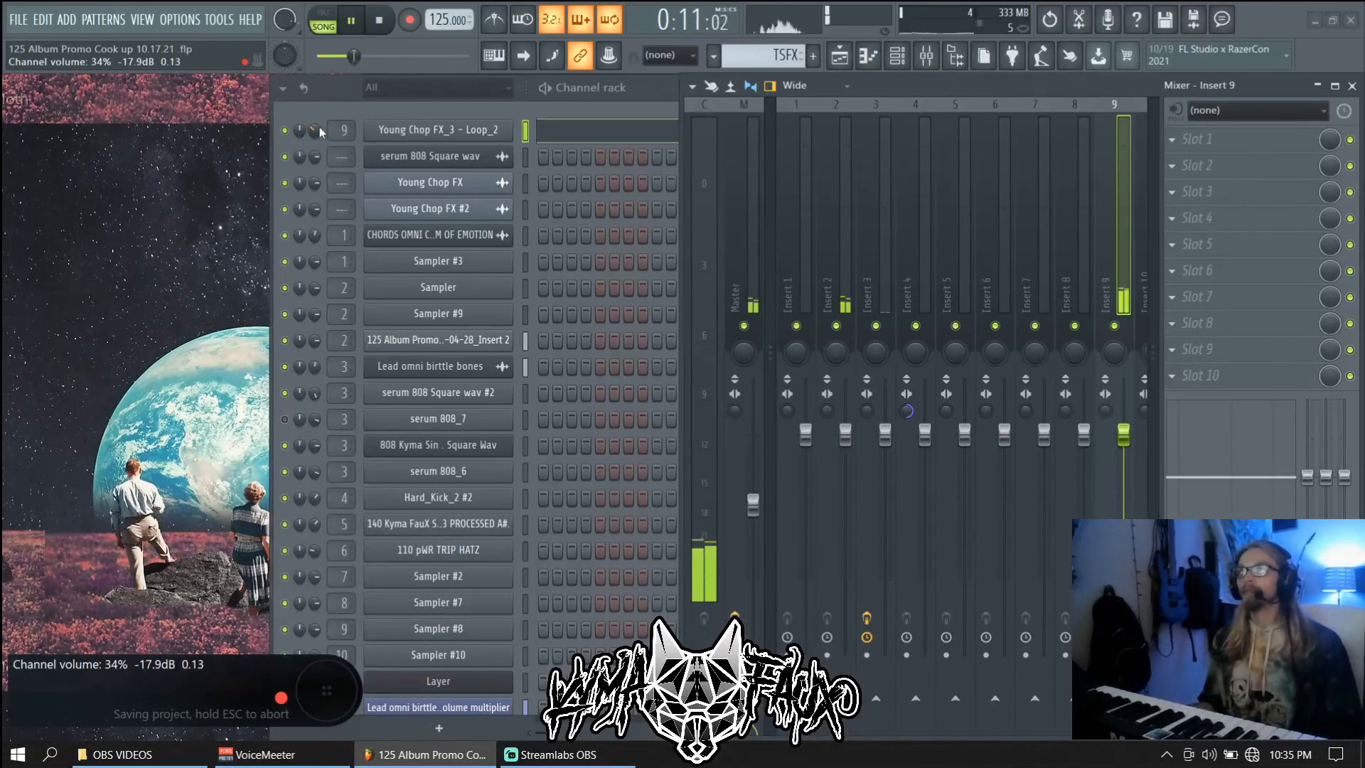
# Stop playback and open the Young Chop FX_3 - Loop_2 channel settings
pyautogui.scroll(-2, 317, 131)
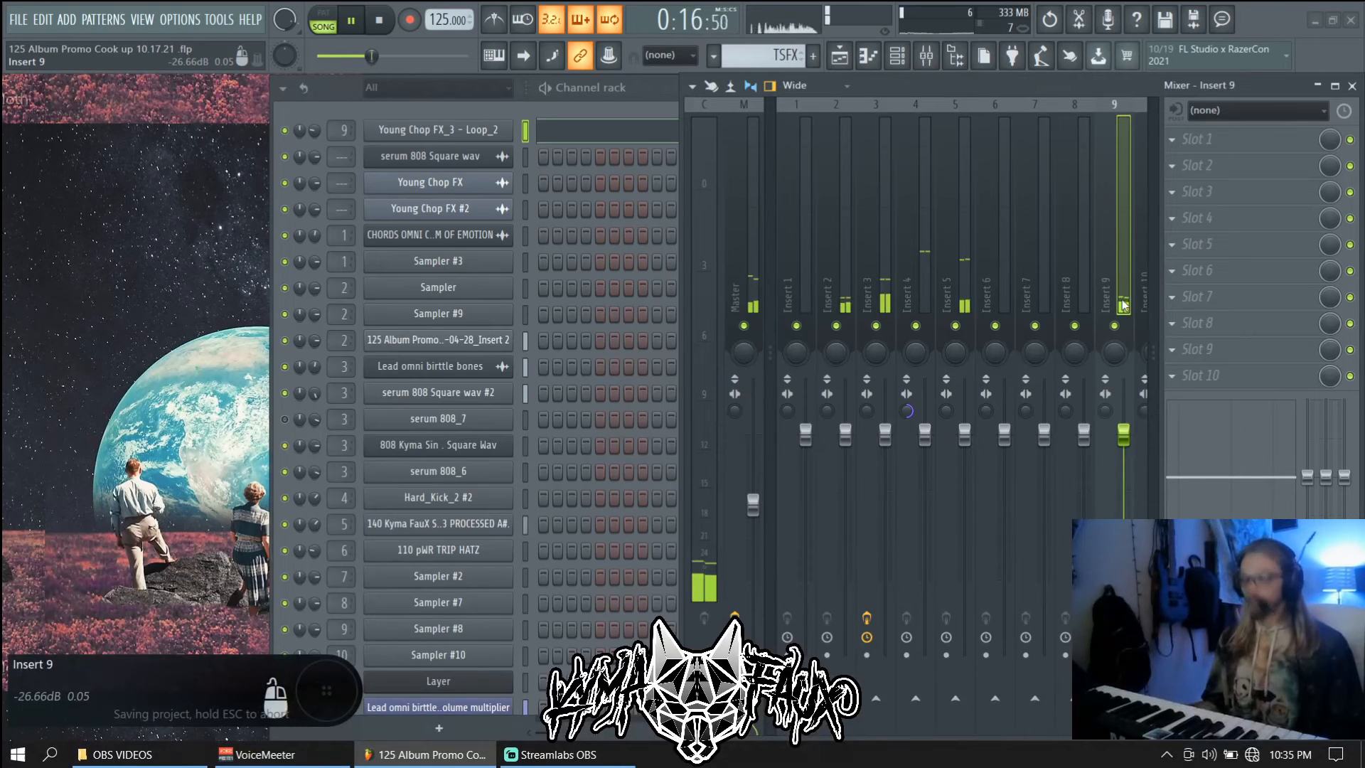
pyautogui.press('space')
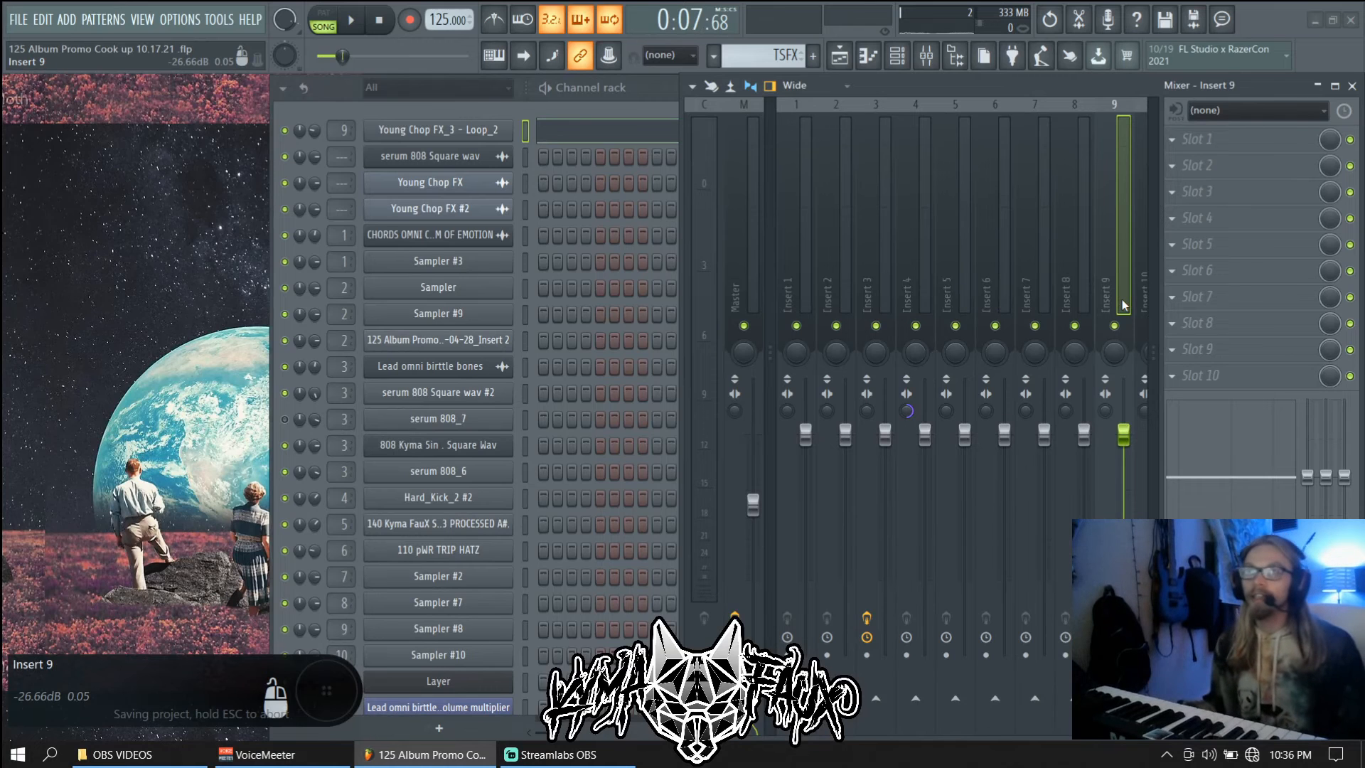
pyautogui.click(476, 130)
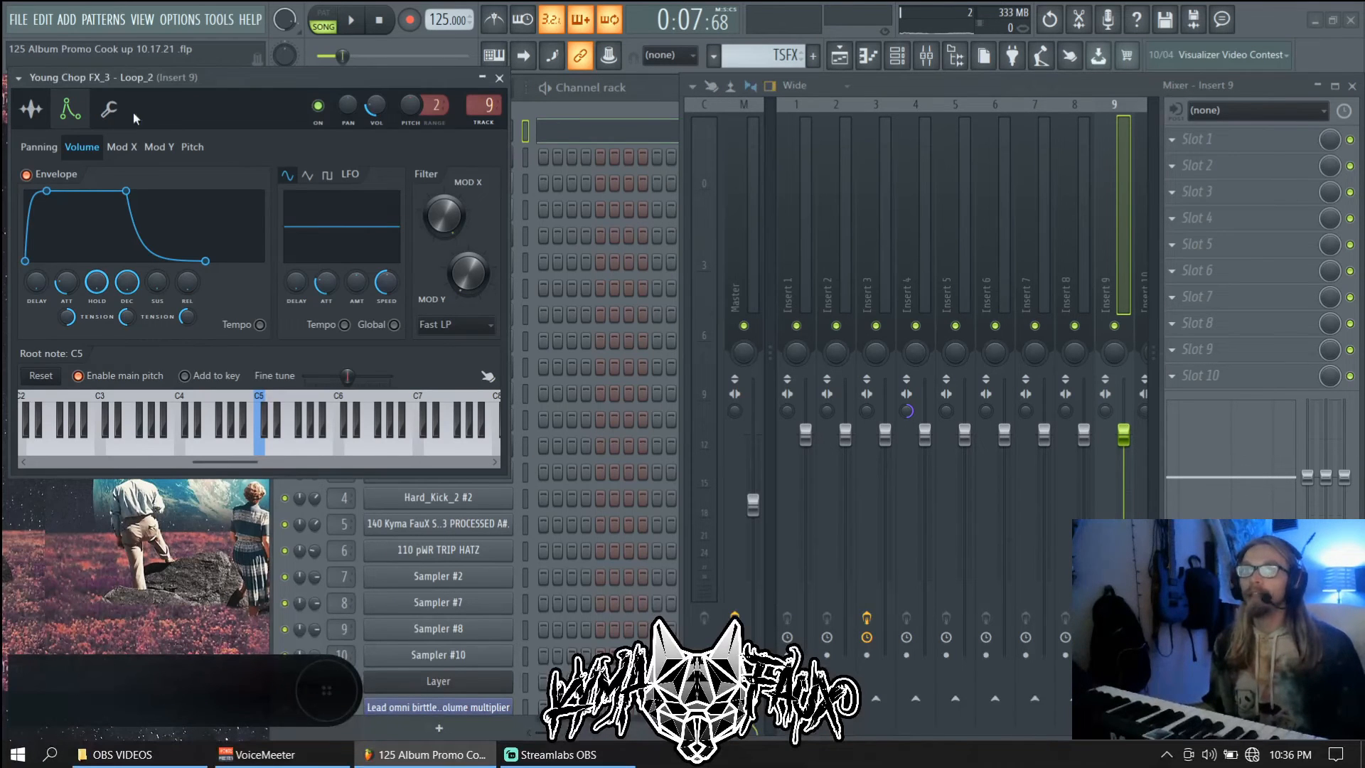
# Show Loop_2's Sample settings page, close the mixer and playlist, check its notes, and reopen the settings
pyautogui.click(31, 108)
pyautogui.moveTo(131, 82); pyautogui.dragTo(362, 84)
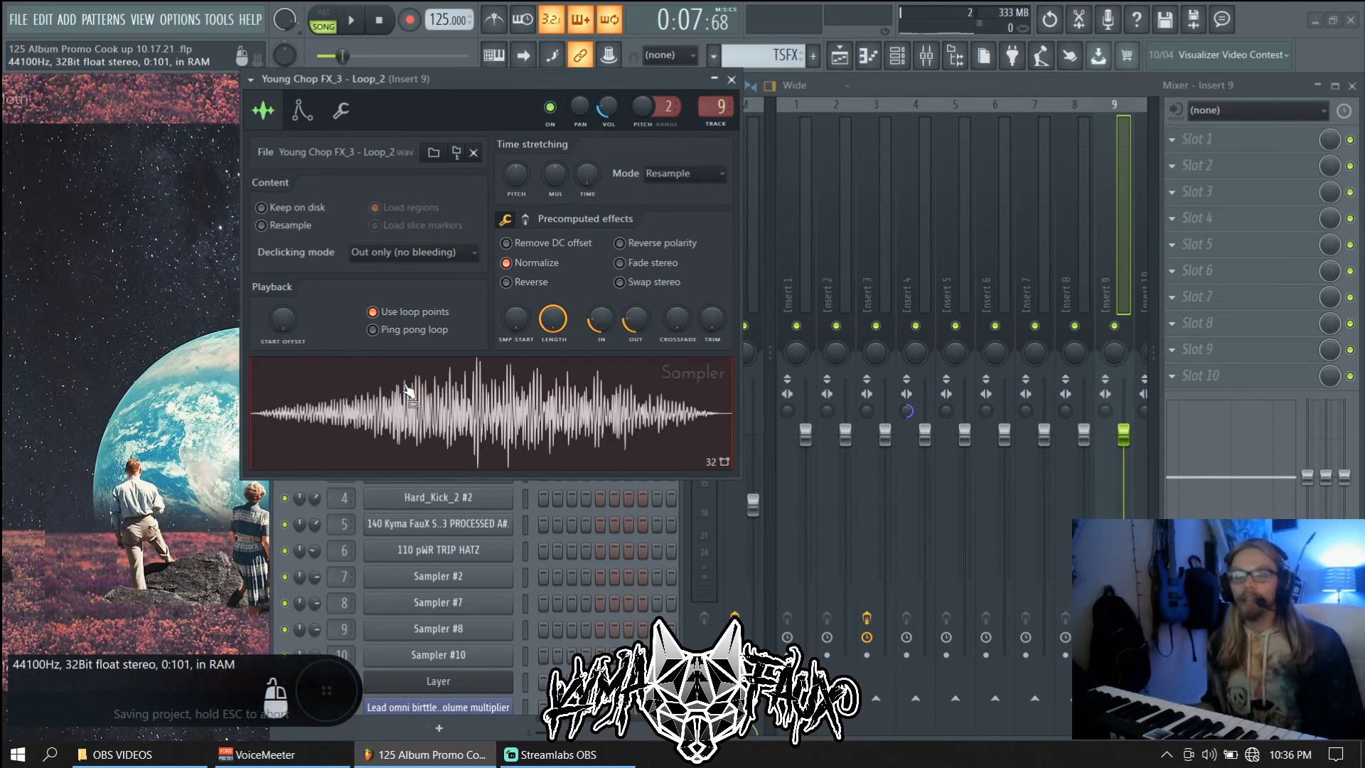
pyautogui.click(839, 63)
pyautogui.click(839, 60)
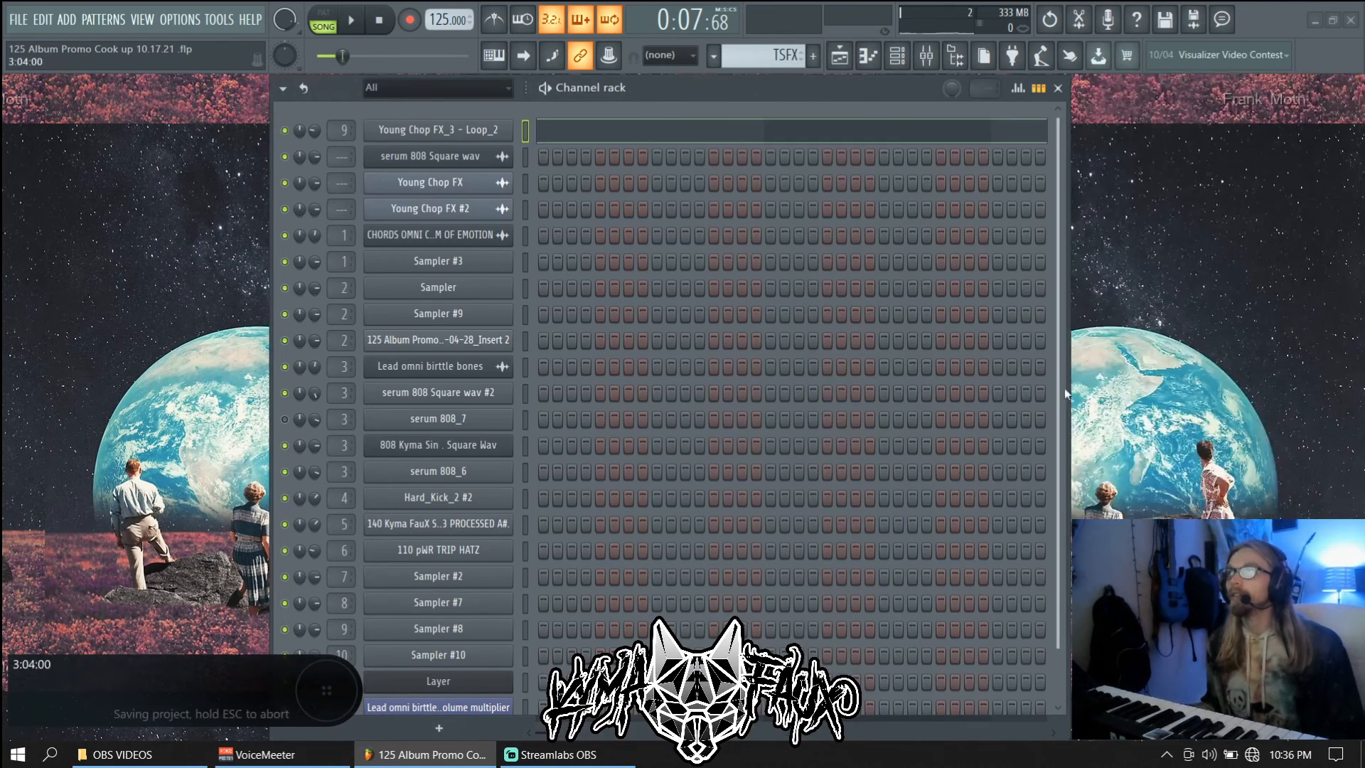
pyautogui.click(775, 132)
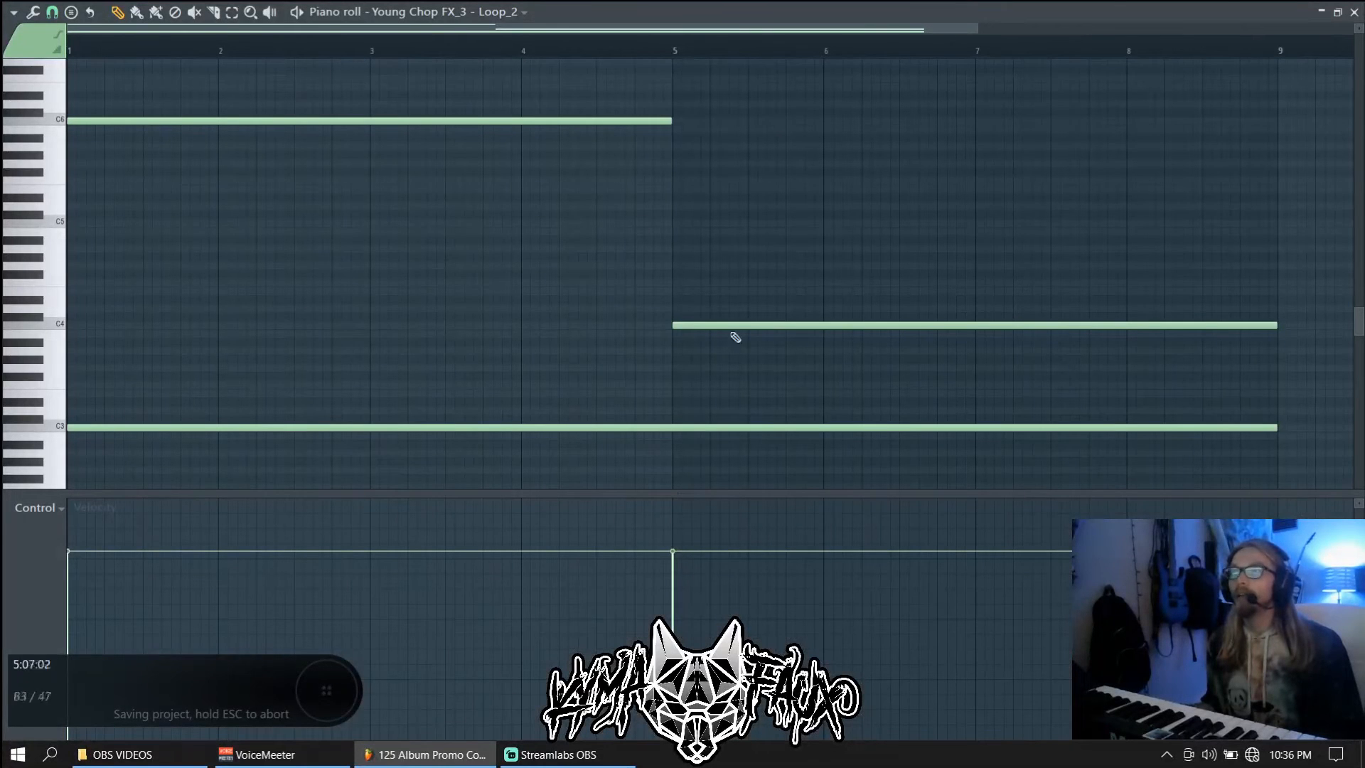
pyautogui.press('F7')
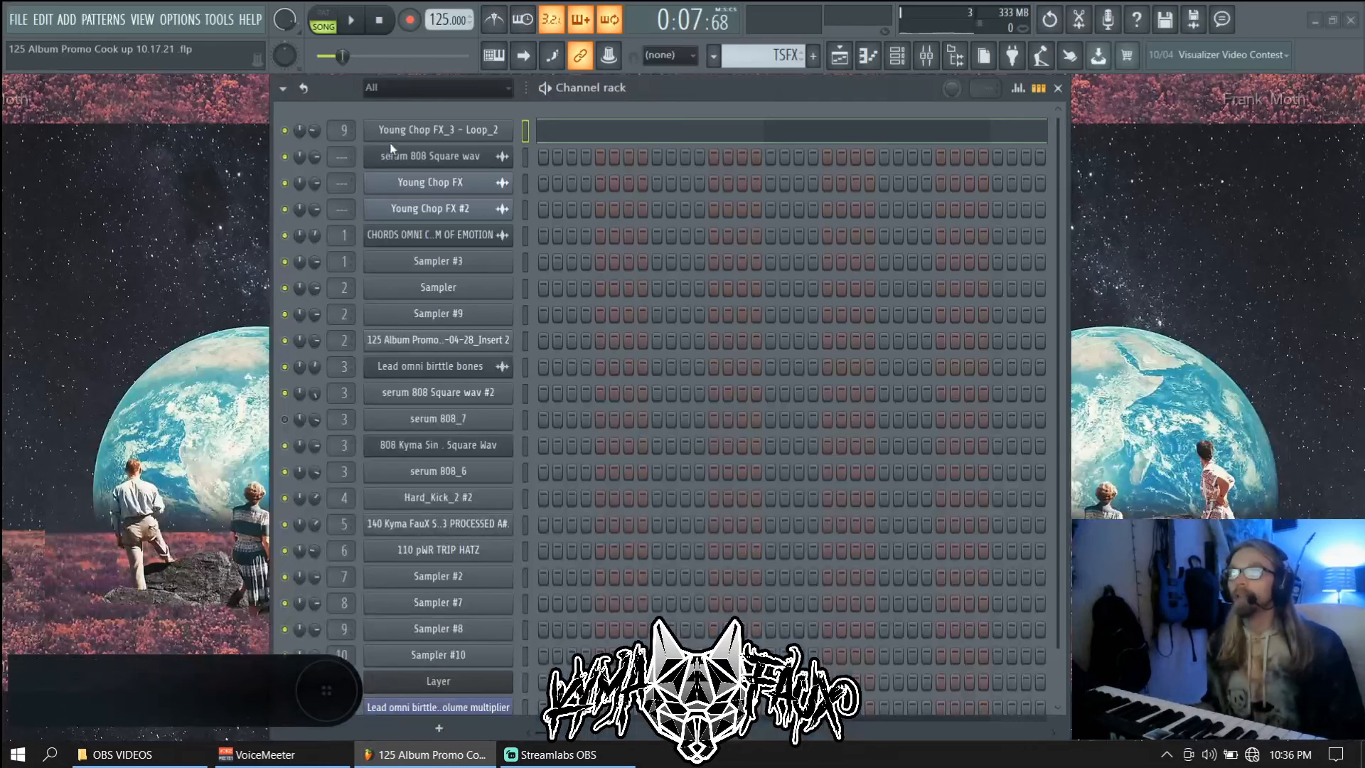
pyautogui.click(425, 135)
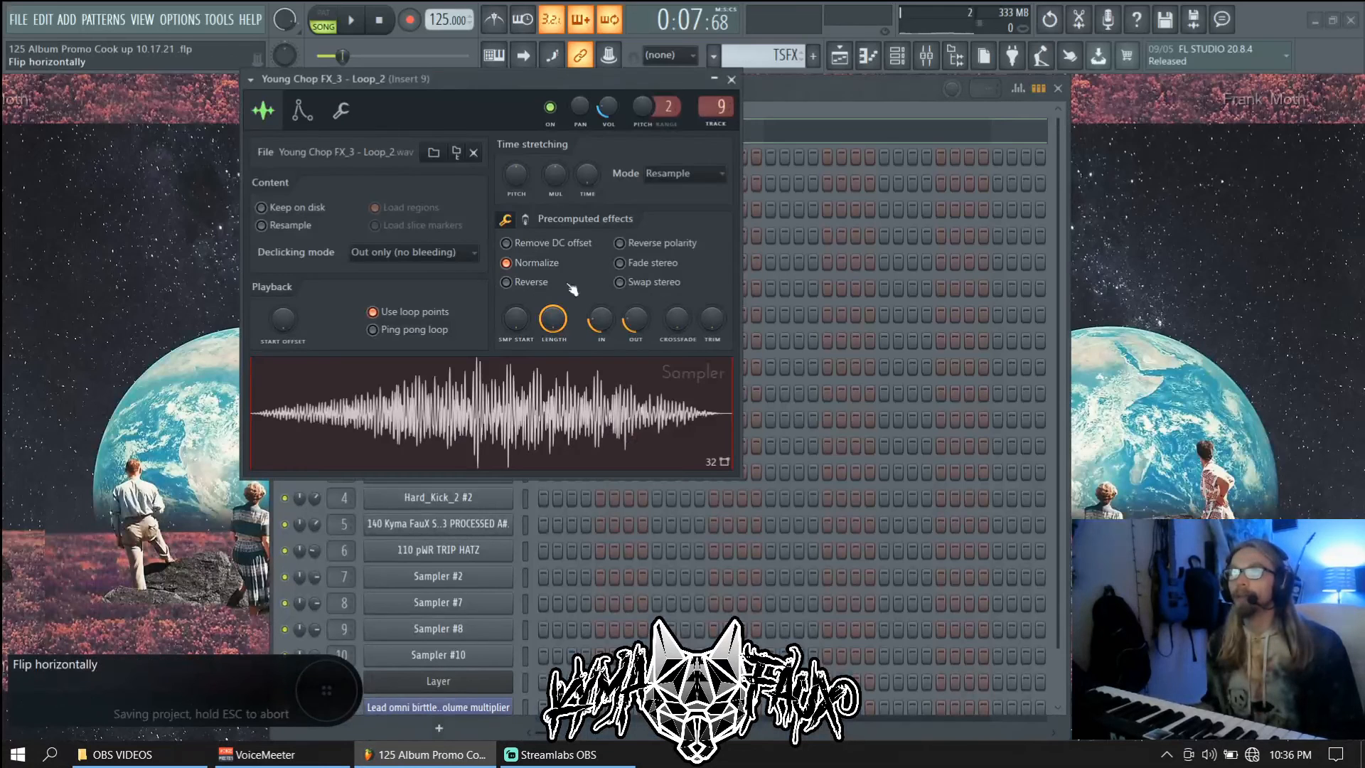
# Audition the Loop_2 sample with its time-stretching mode set to Stretch
pyautogui.click(689, 178)
pyautogui.click(685, 224)
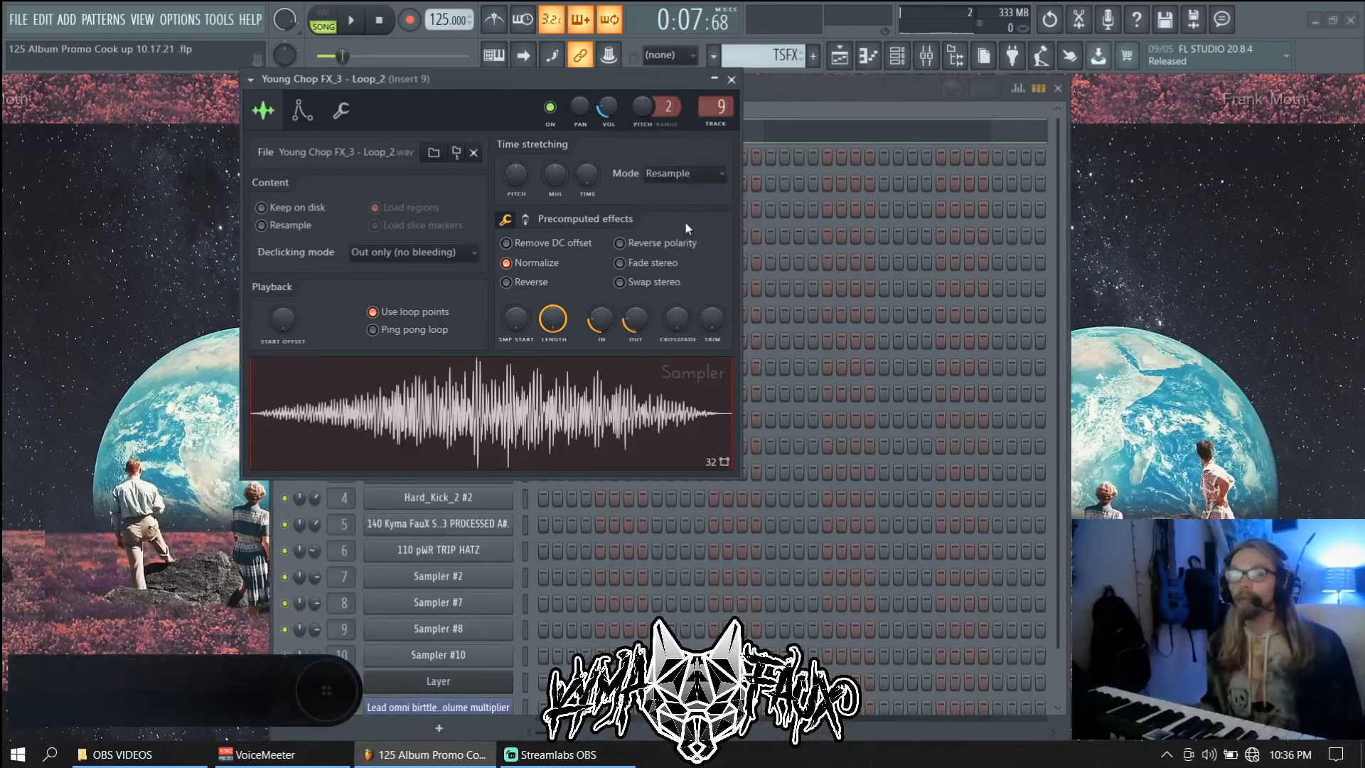
pyautogui.press('space')
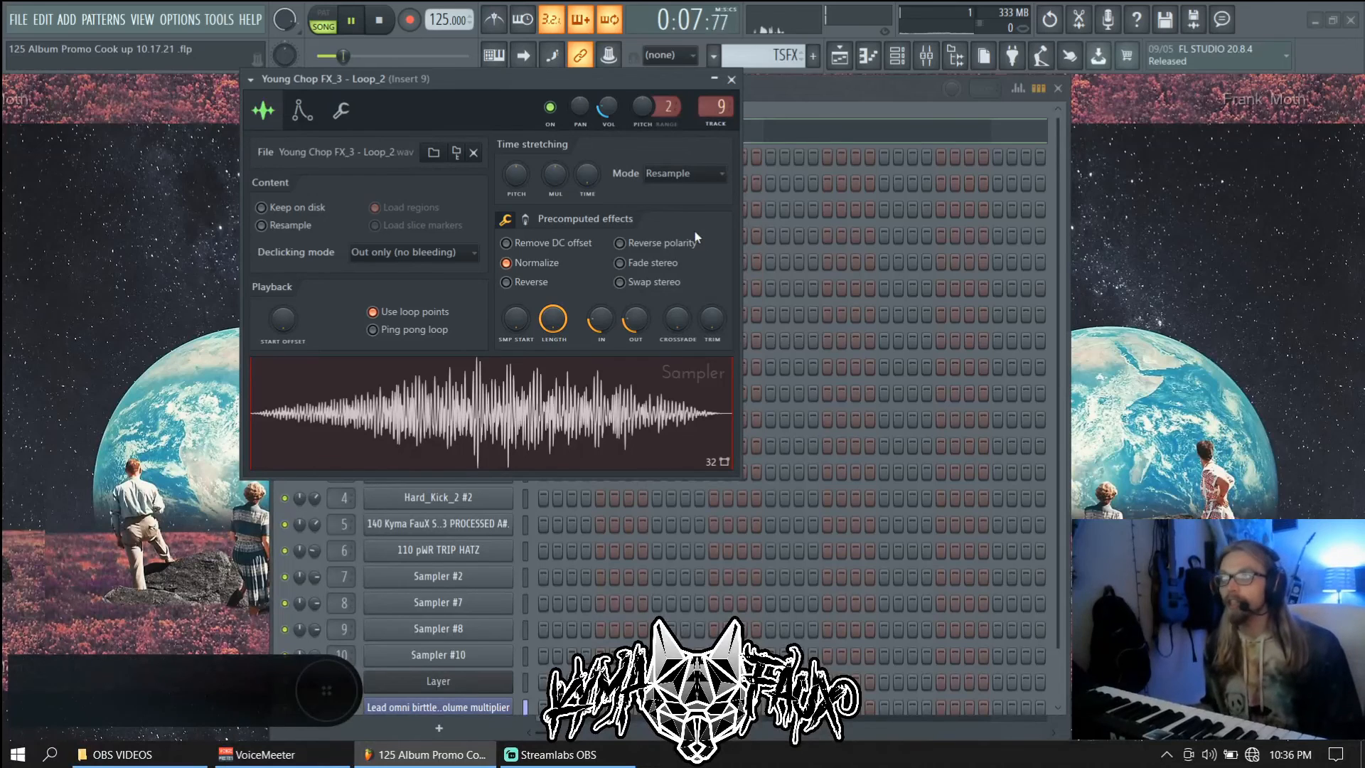
pyautogui.click(678, 181)
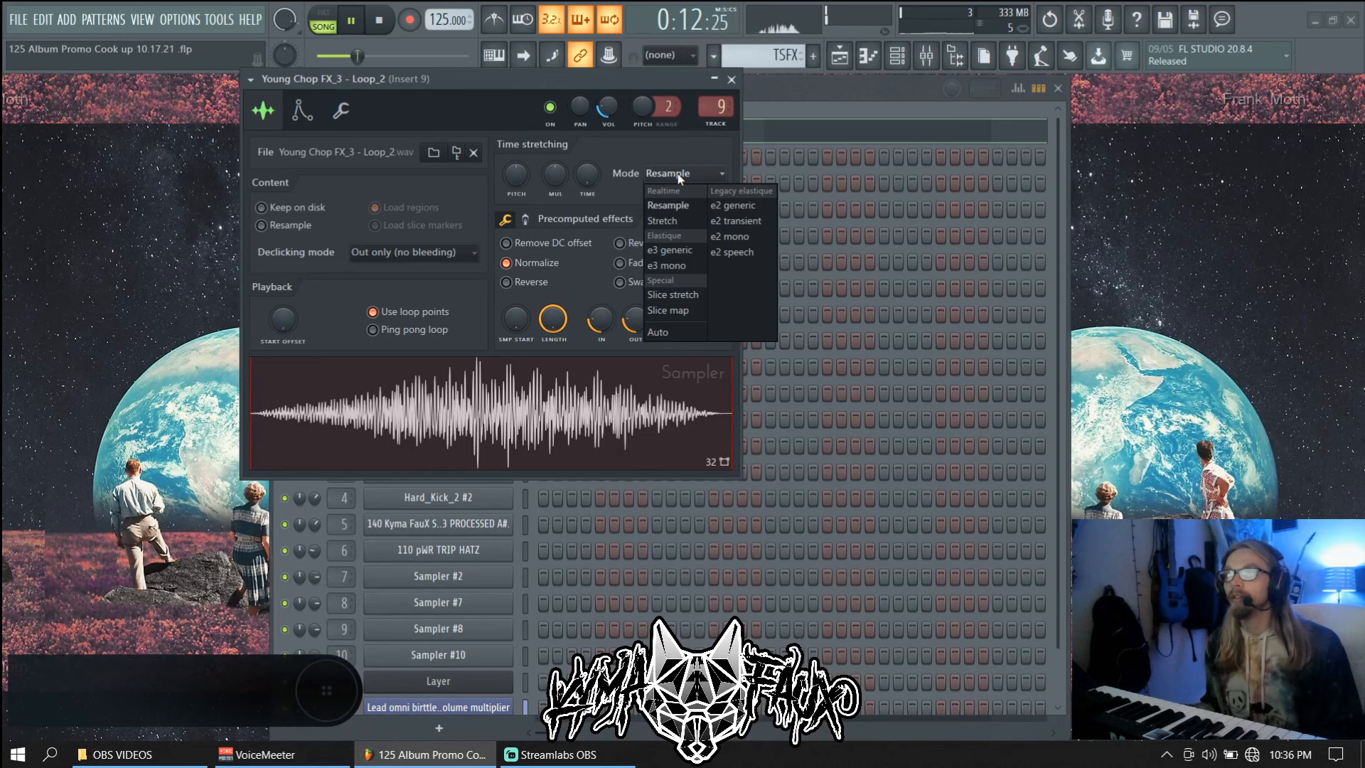
pyautogui.click(679, 221)
pyautogui.press('space')
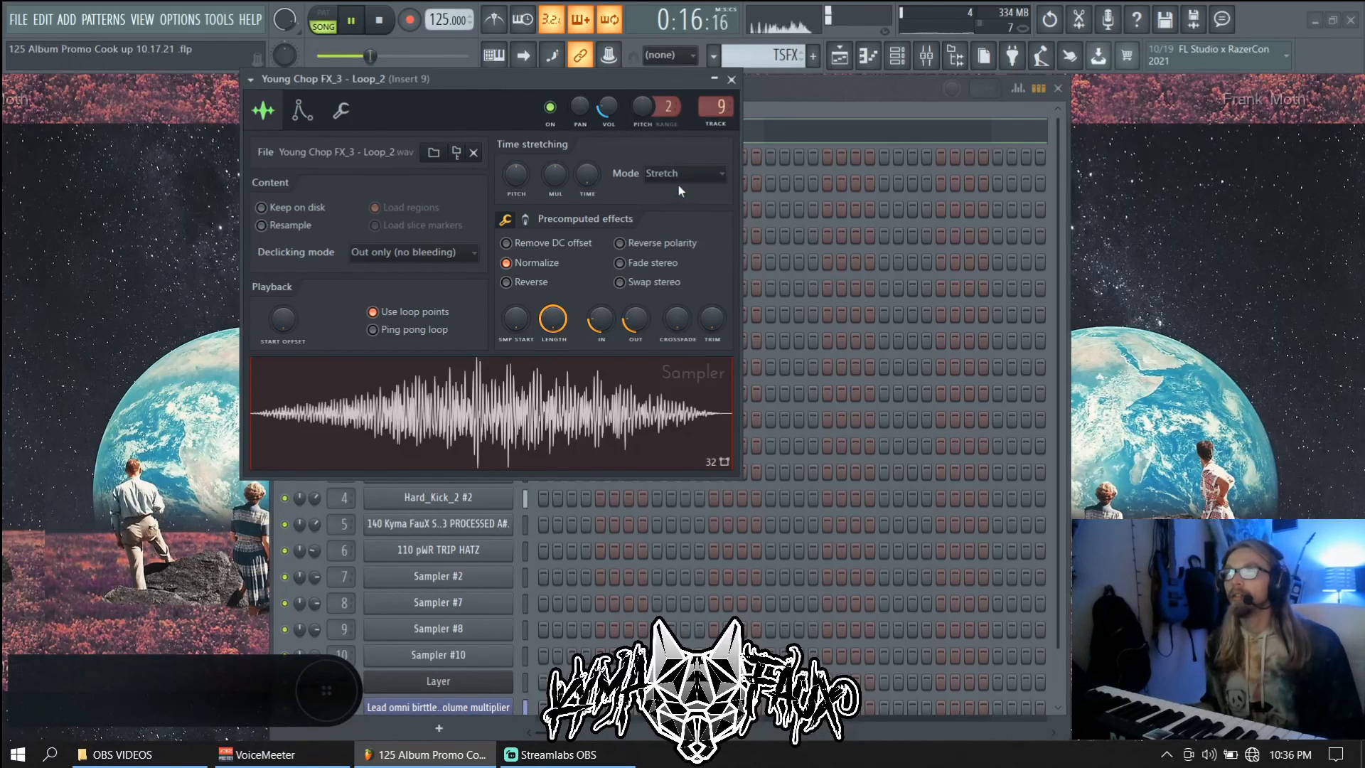
# Switch the time-stretching mode back to Resample and close the channel settings window
pyautogui.click(678, 183)
pyautogui.click(674, 199)
pyautogui.press('space')
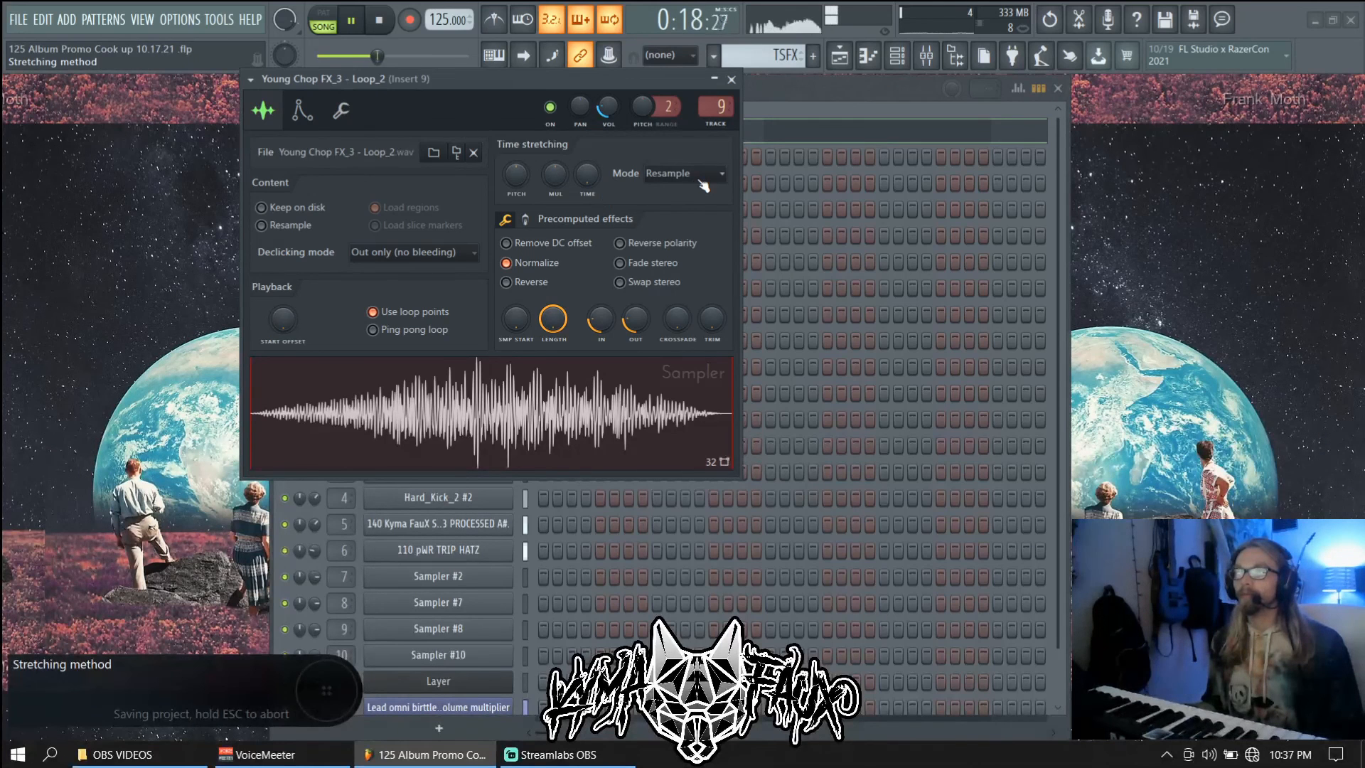
pyautogui.press('Escape')
pyautogui.press('space')
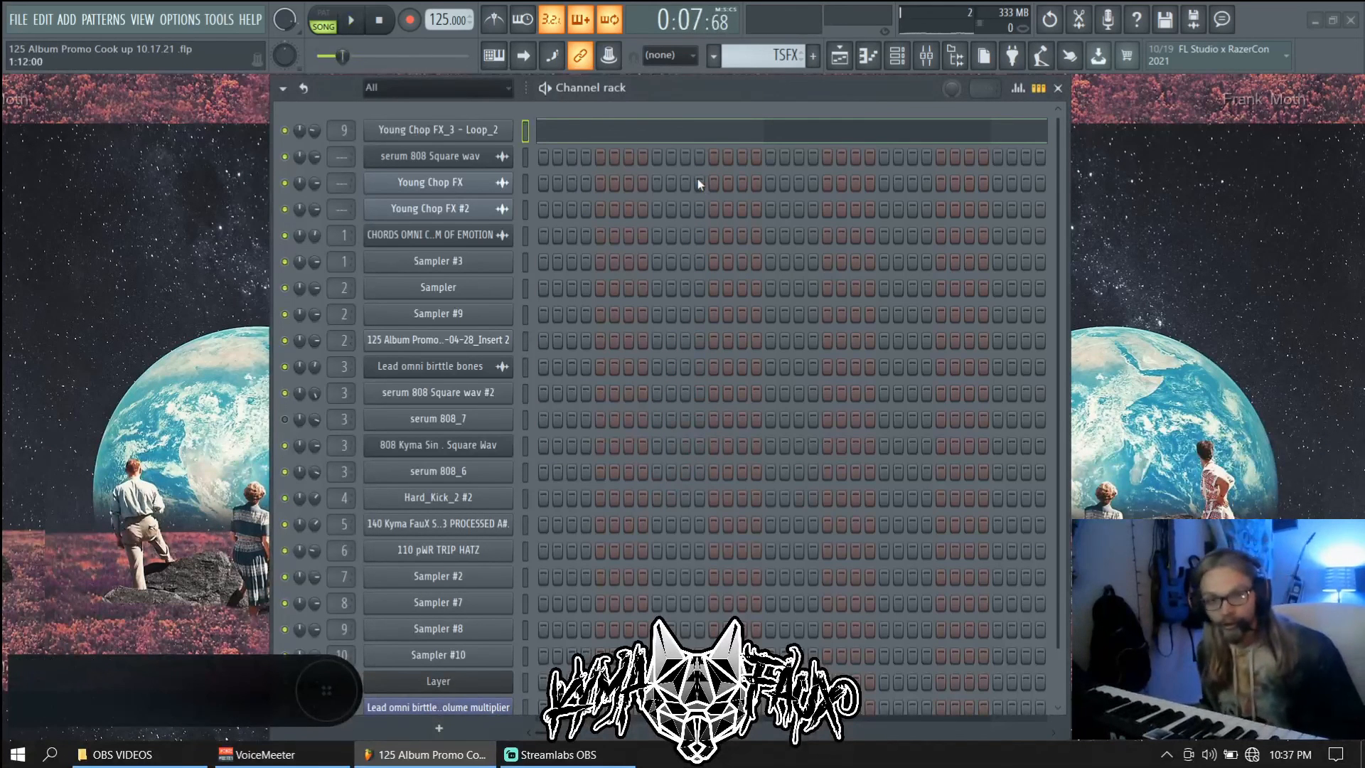
# Save the Young Chop FX_3 project with Ctrl+S
pyautogui.hotkey('ctrl', 's')
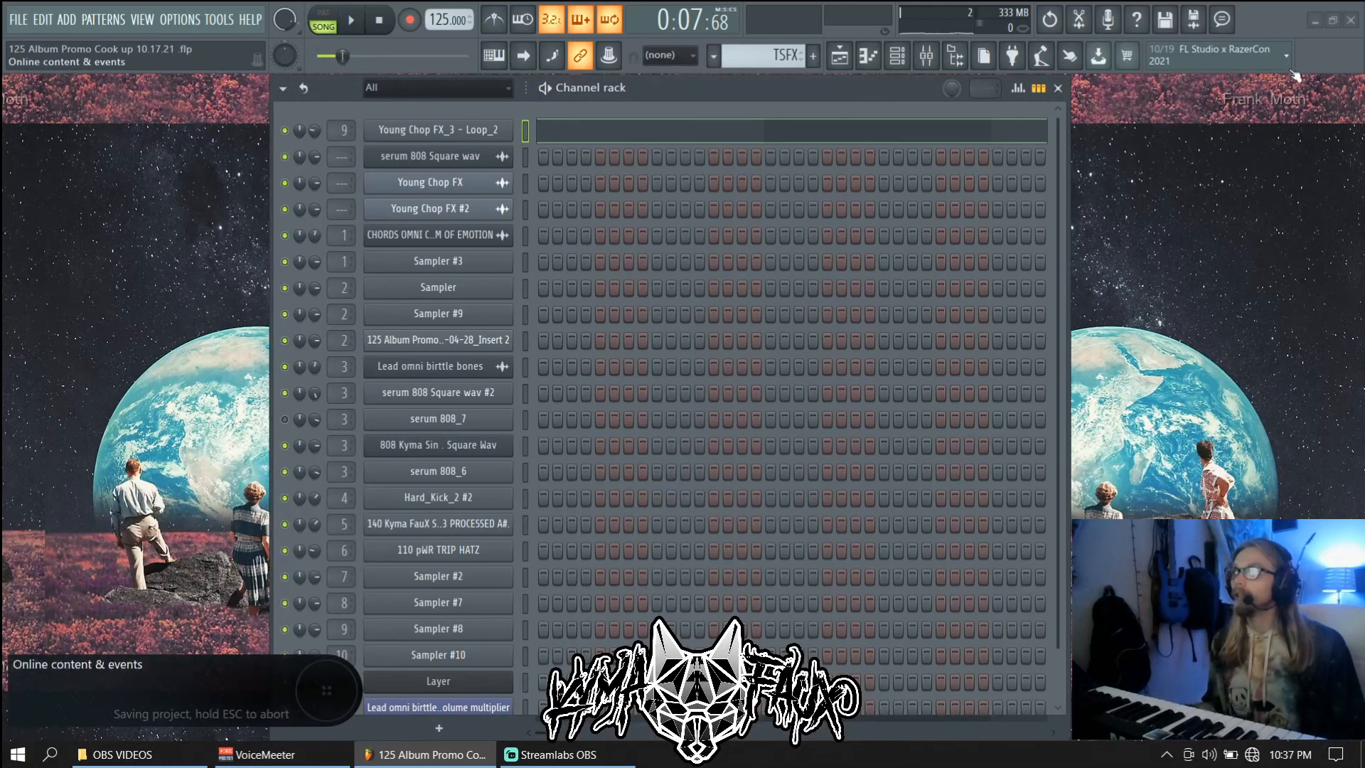